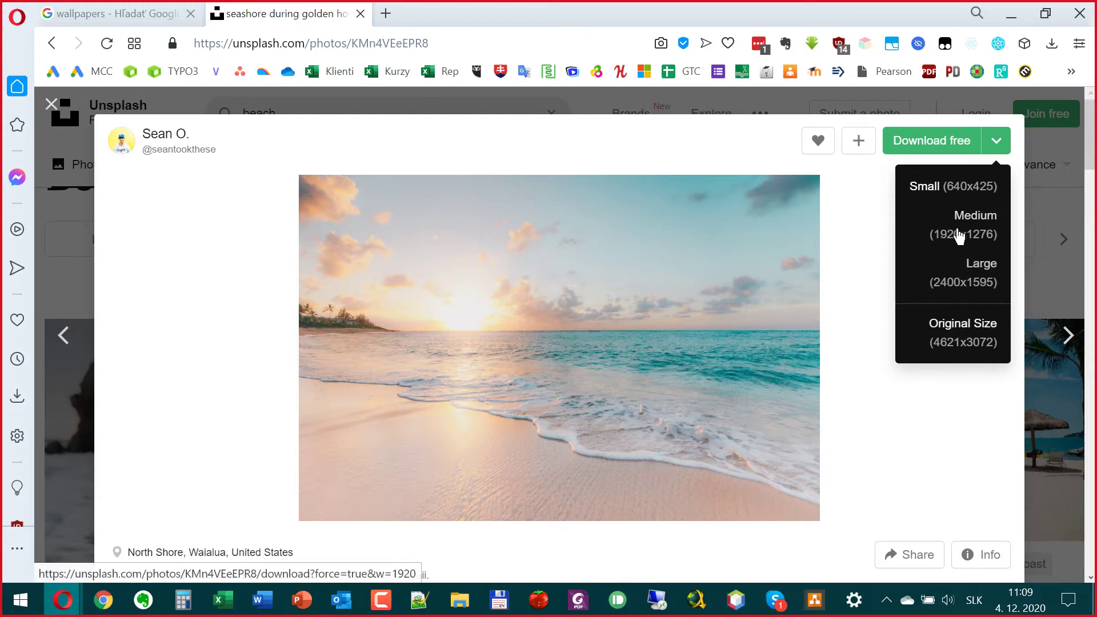
Download the beach photo in its original size (4621x3072) and open the downloaded file in a maximized photo viewer
click(969, 345)
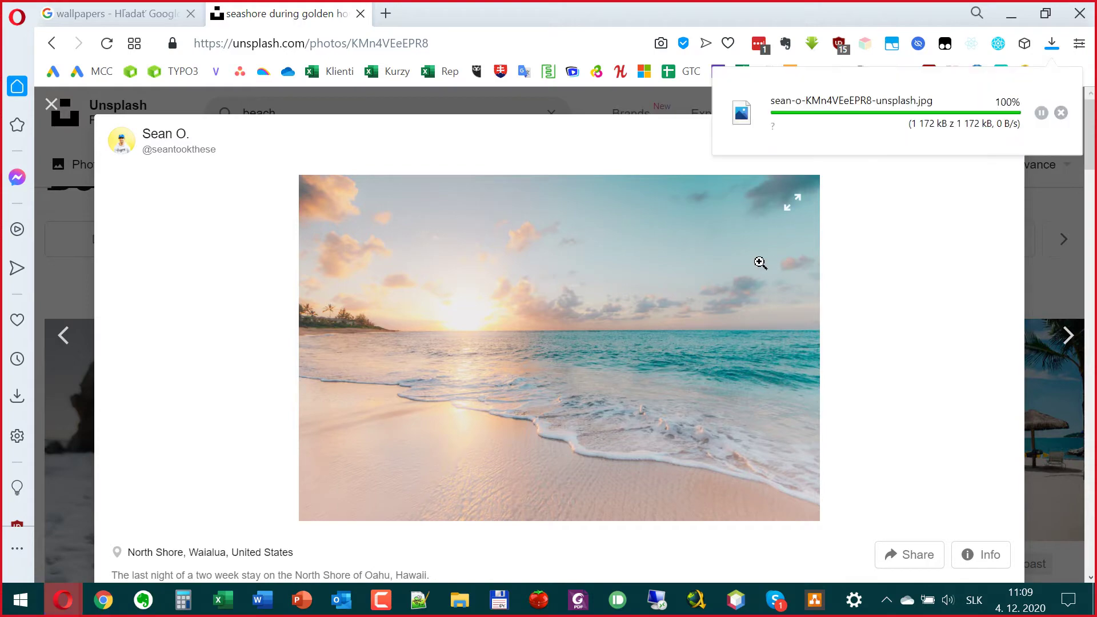
click(895, 101)
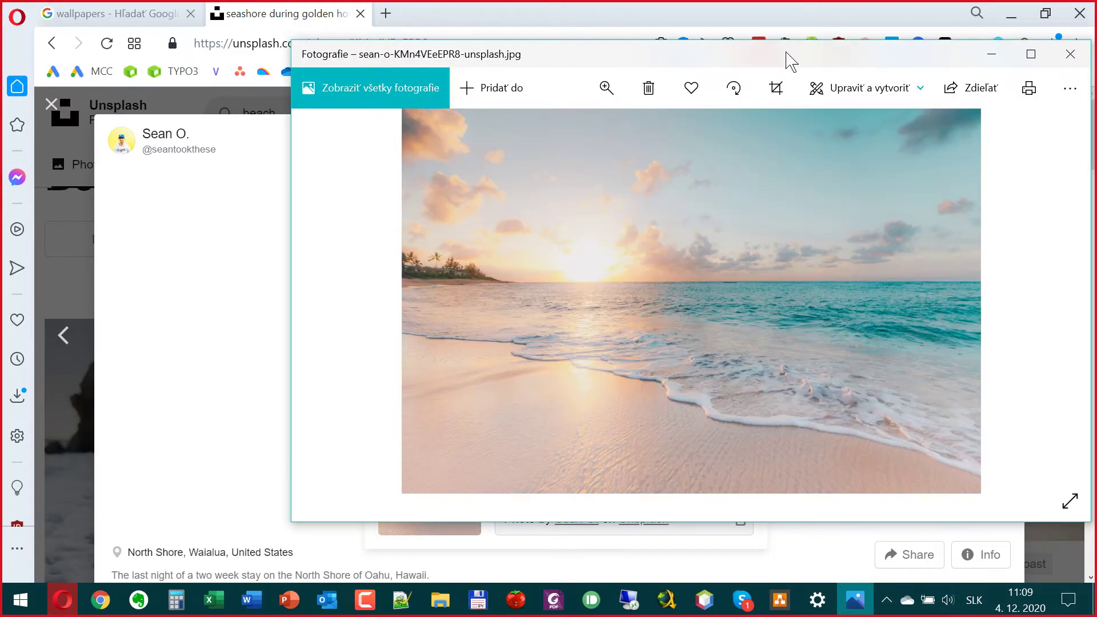
drag(786, 54, 679, 2)
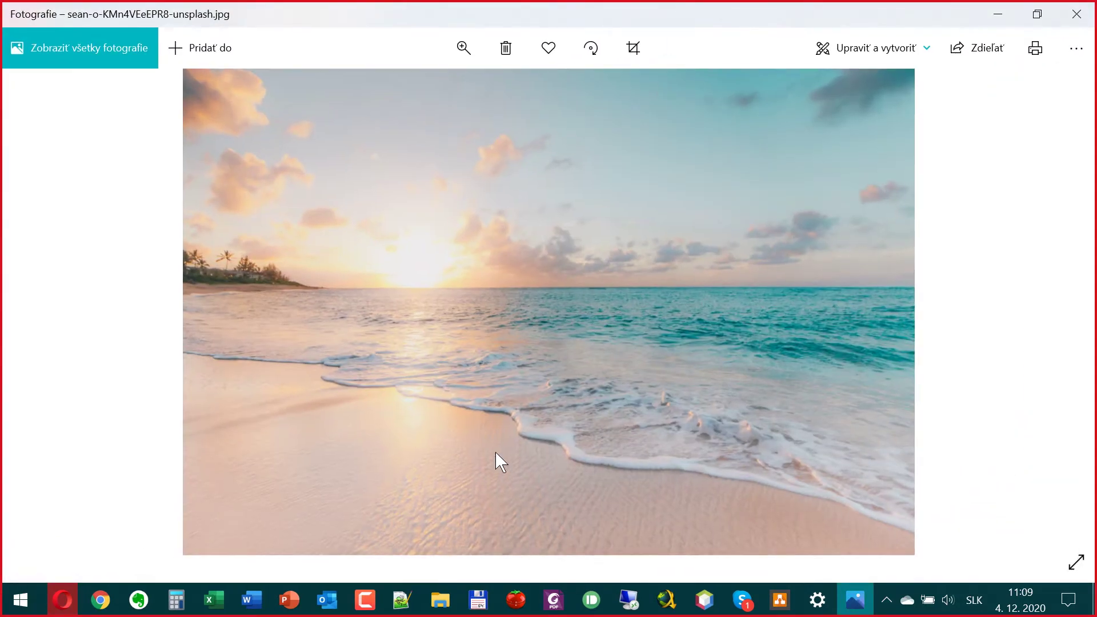
Examine the sharpness of the shoreline waves and the distant coast in the downloaded beach photo, and close the viewer
scroll(526, 427, up, 5)
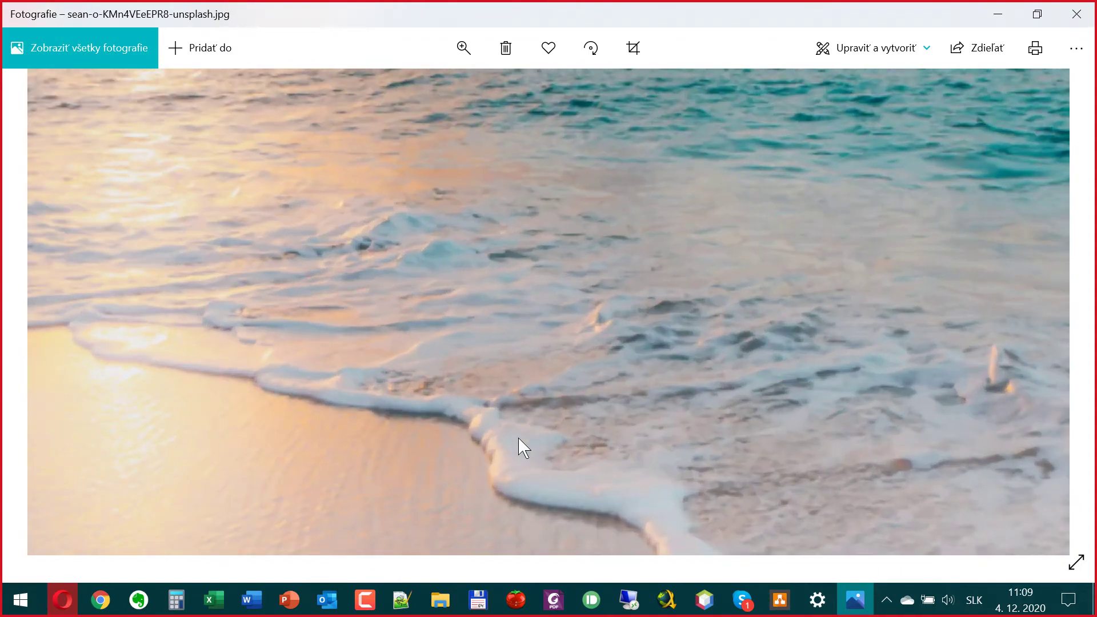
scroll(432, 450, up, 6)
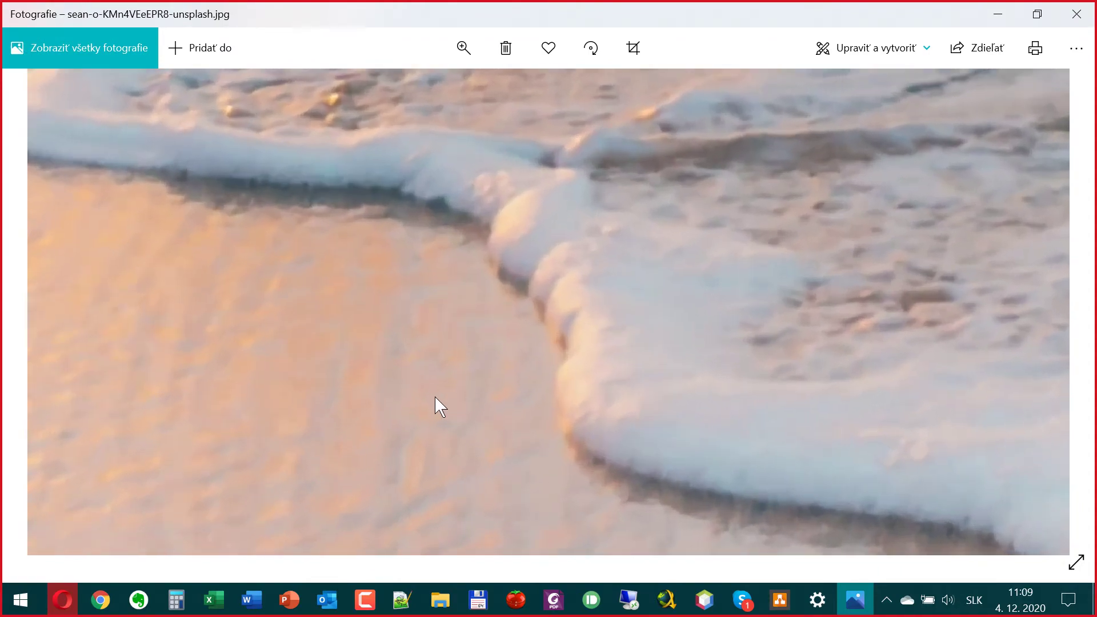
scroll(553, 330, down, 2)
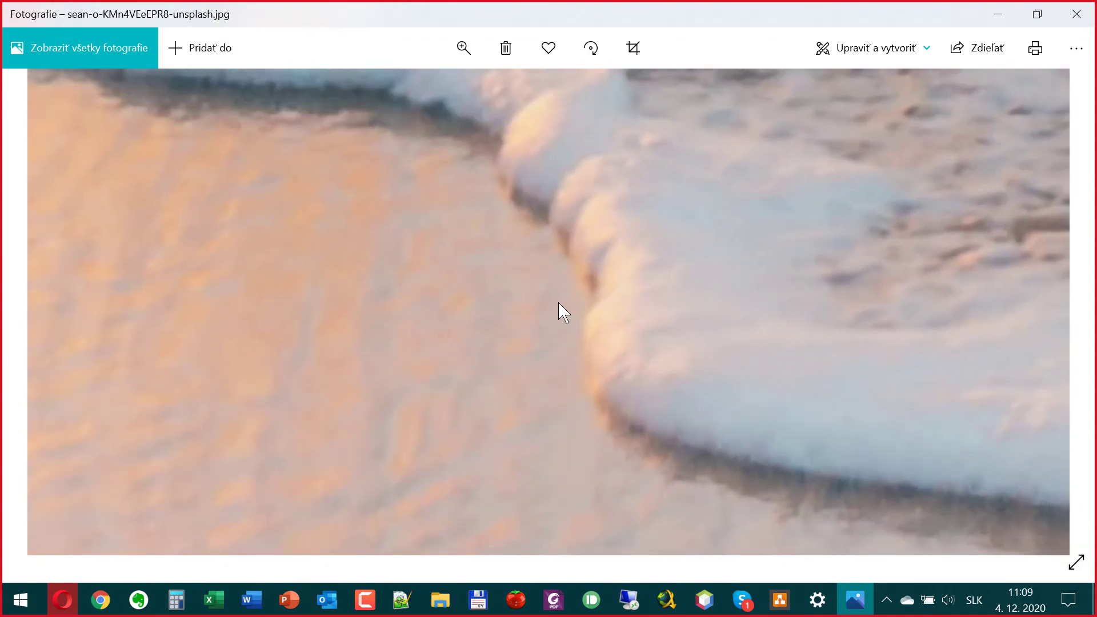
scroll(612, 310, down, 5)
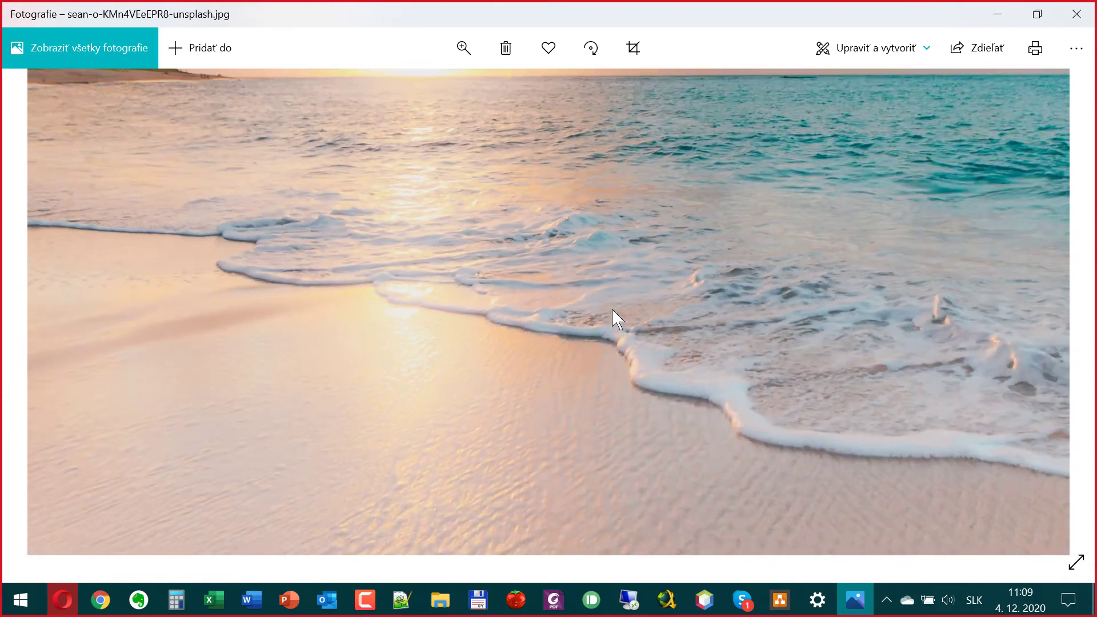
scroll(612, 309, down, 2)
scroll(225, 248, up, 4)
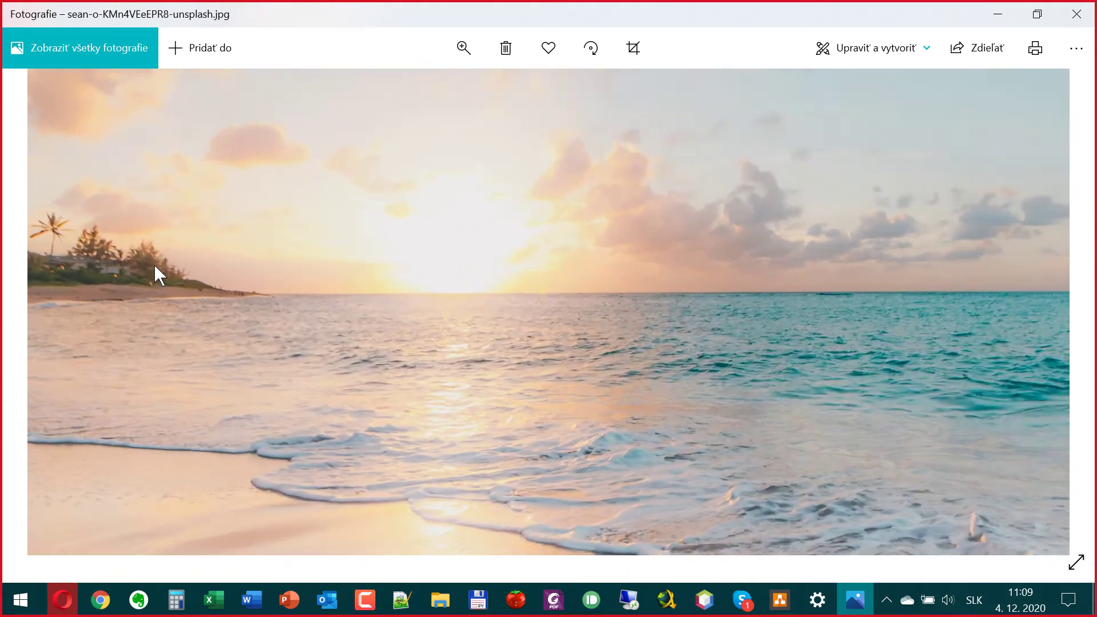
scroll(158, 276, up, 5)
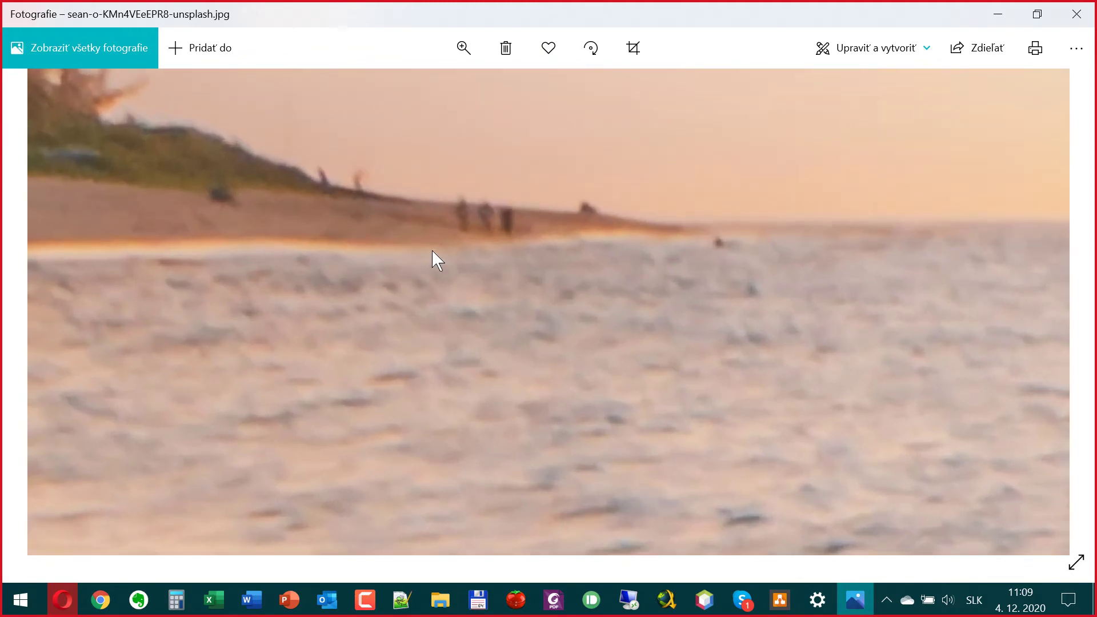
drag(432, 251, 430, 275)
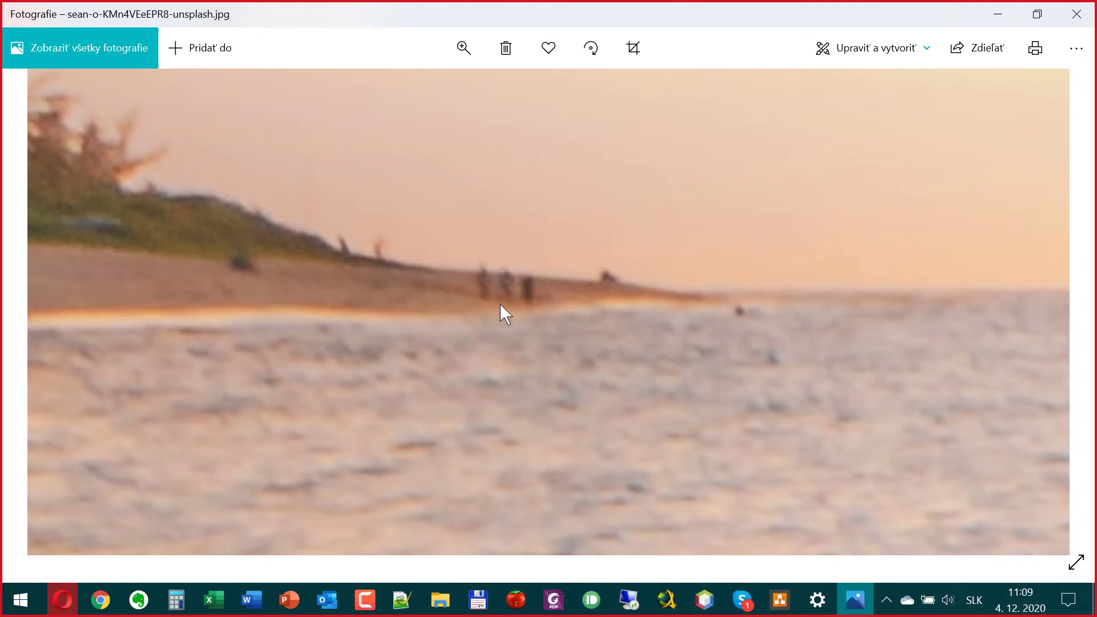
scroll(500, 305, down, 10)
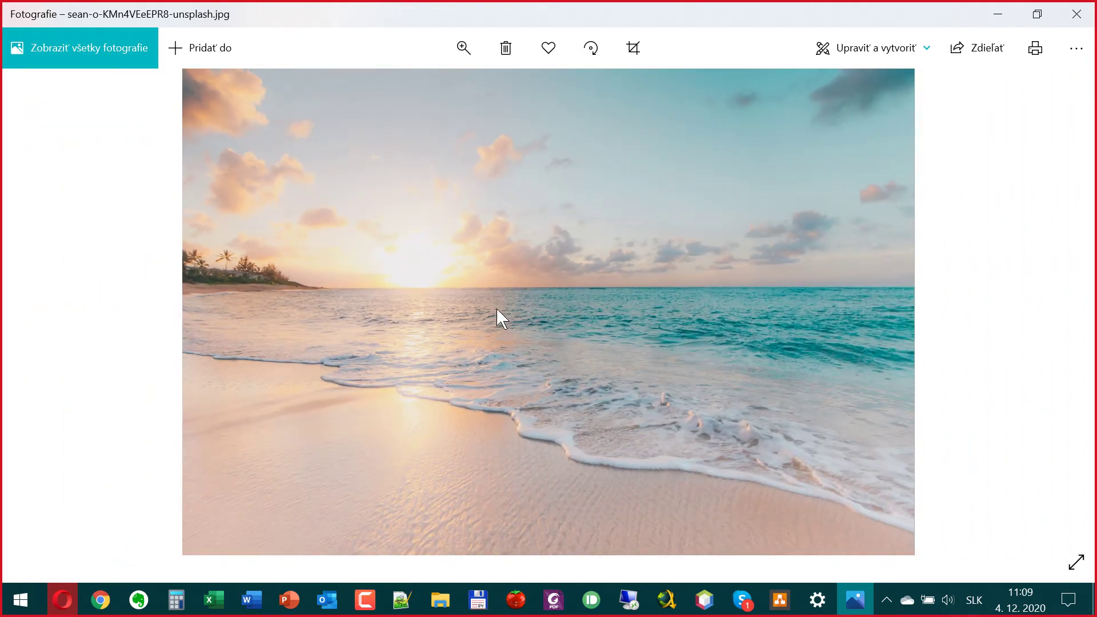
scroll(294, 276, up, 5)
scroll(271, 255, up, 6)
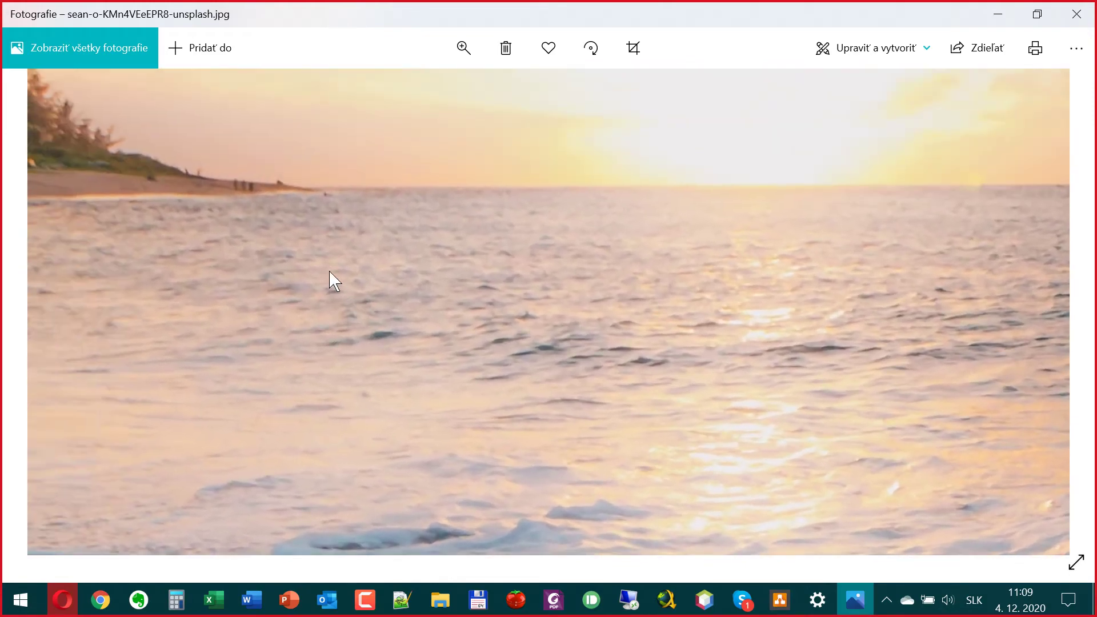
scroll(328, 341, down, 3)
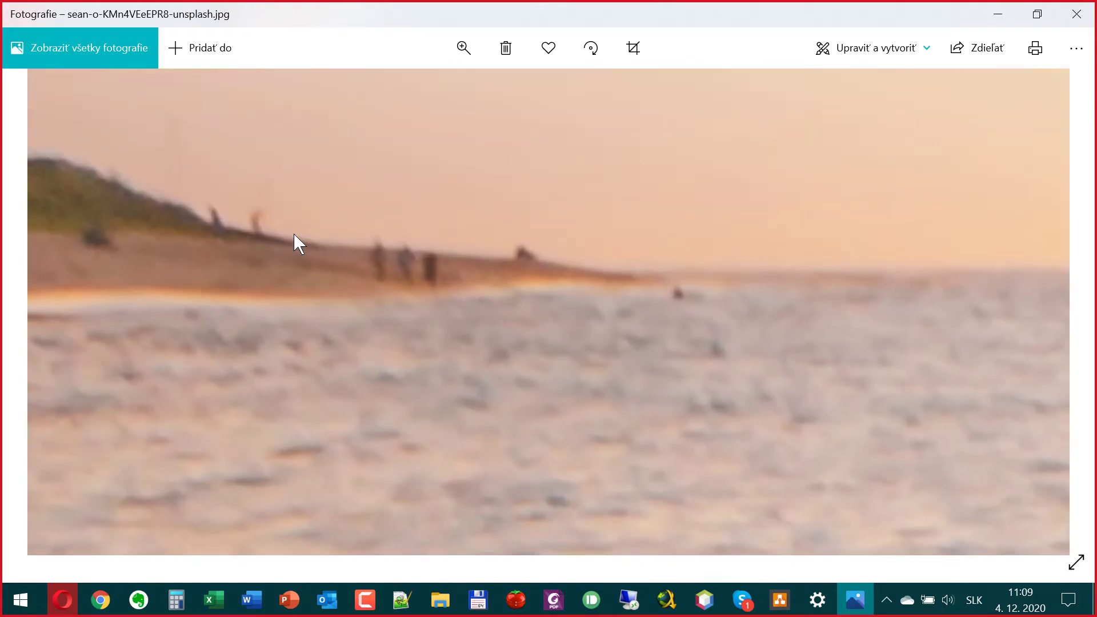
click(1075, 23)
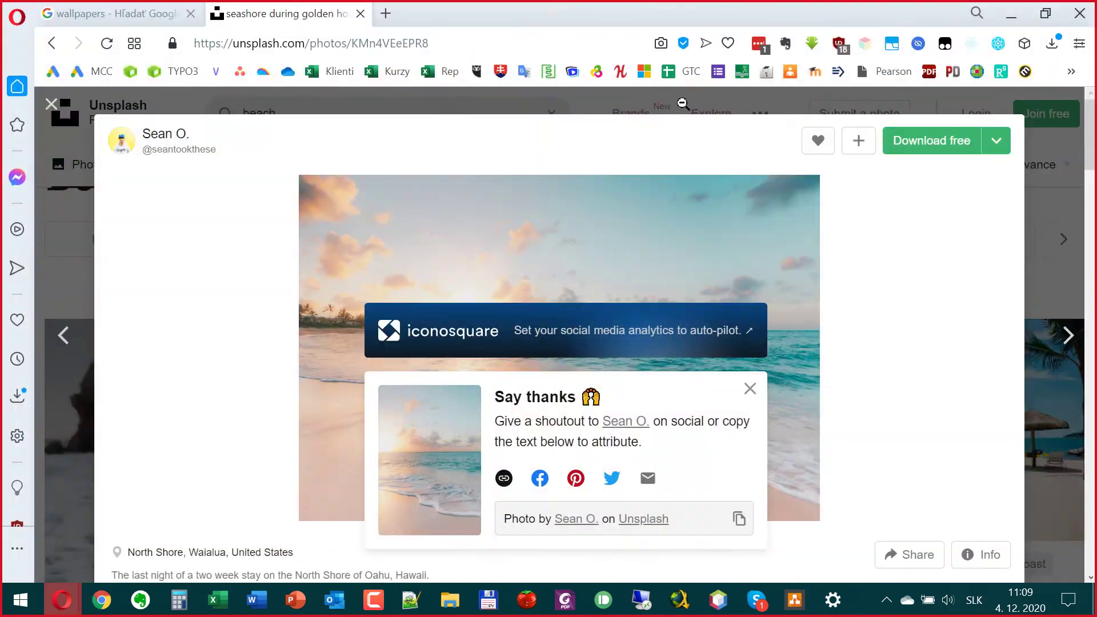
Clear the open windows off the desktop and set the downloaded beach photo as the desktop background
click(51, 104)
click(1009, 14)
click(1007, 12)
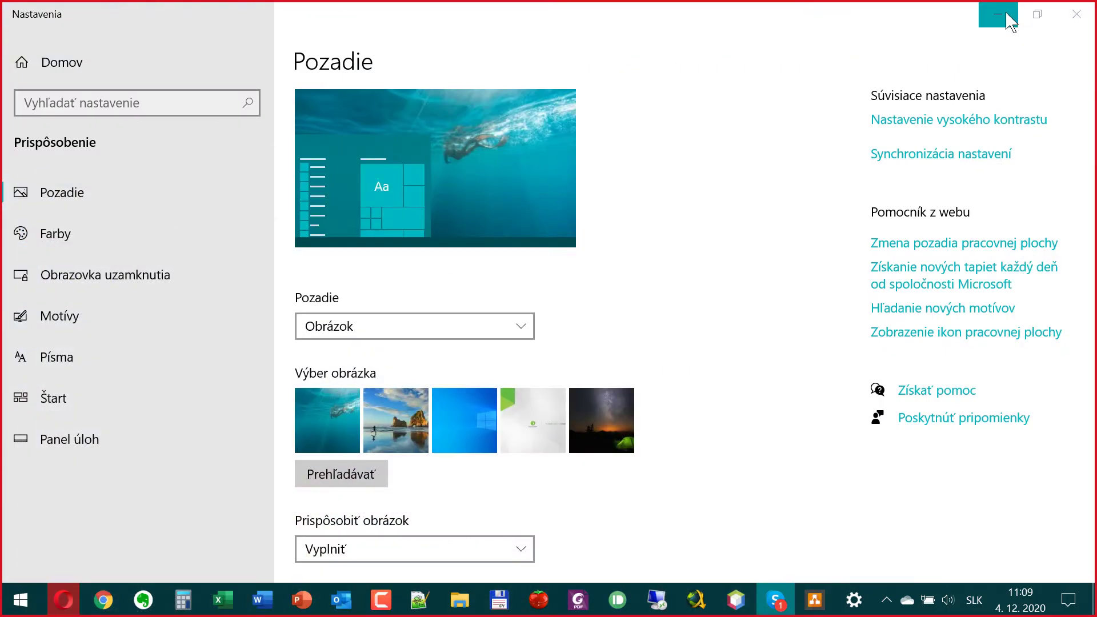
drag(175, 180, 182, 166)
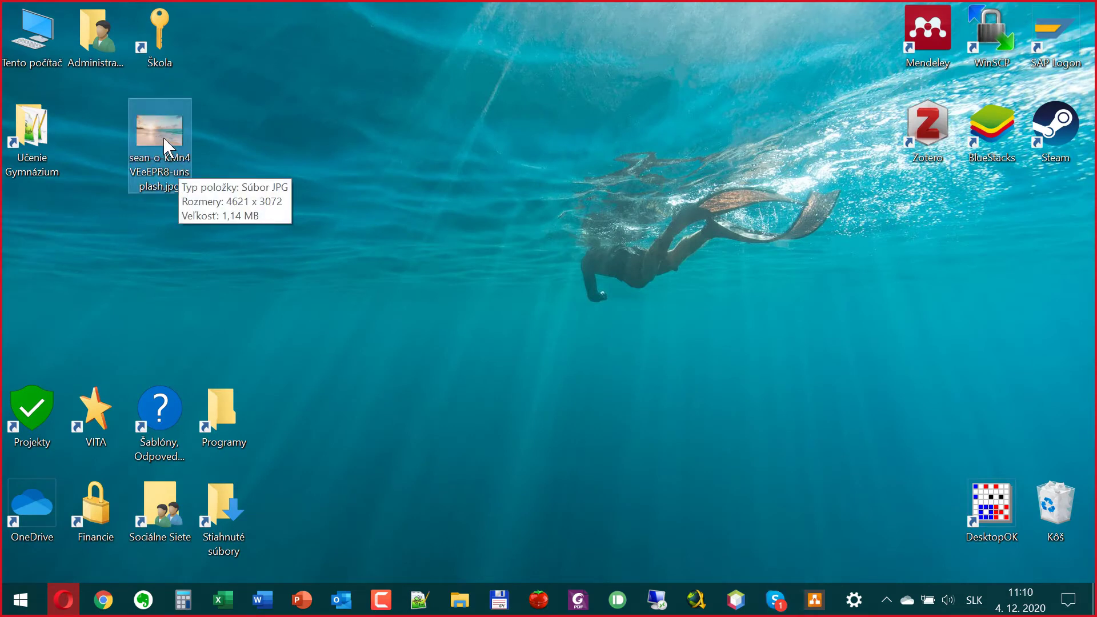
double_click(164, 139)
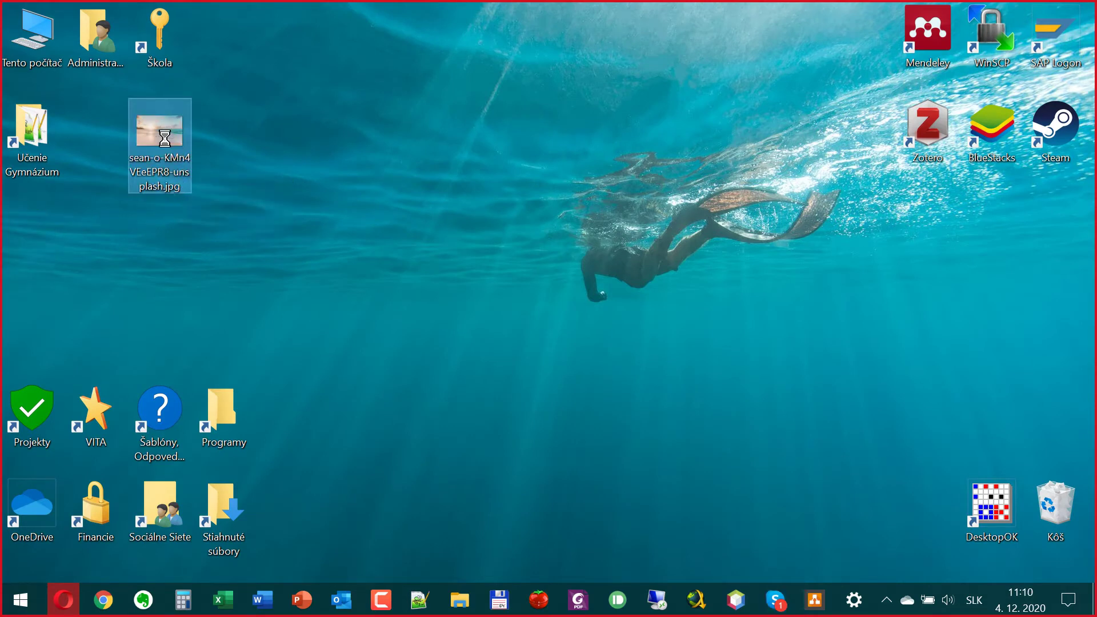
right_click(164, 139)
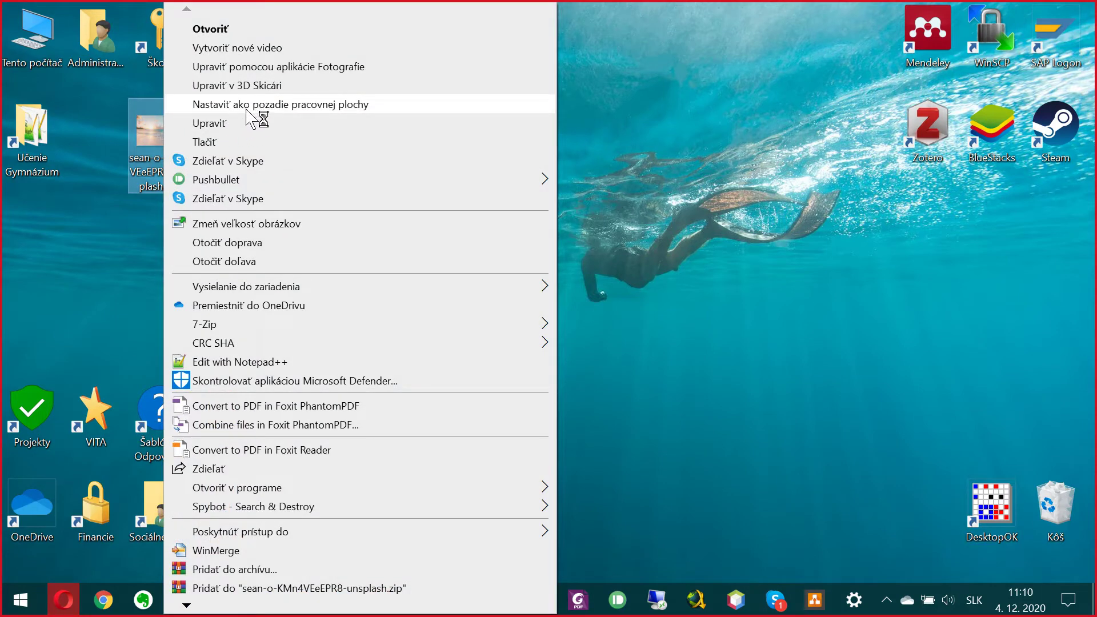
click(246, 108)
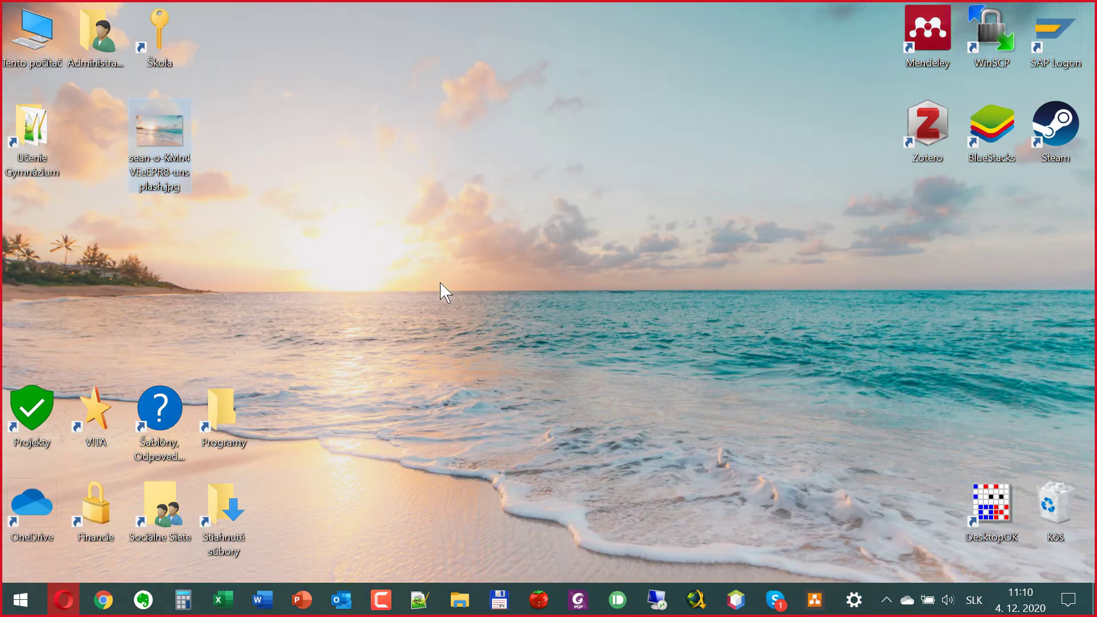
Close the running Settings window and reopen the background personalization settings from the desktop
click(853, 599)
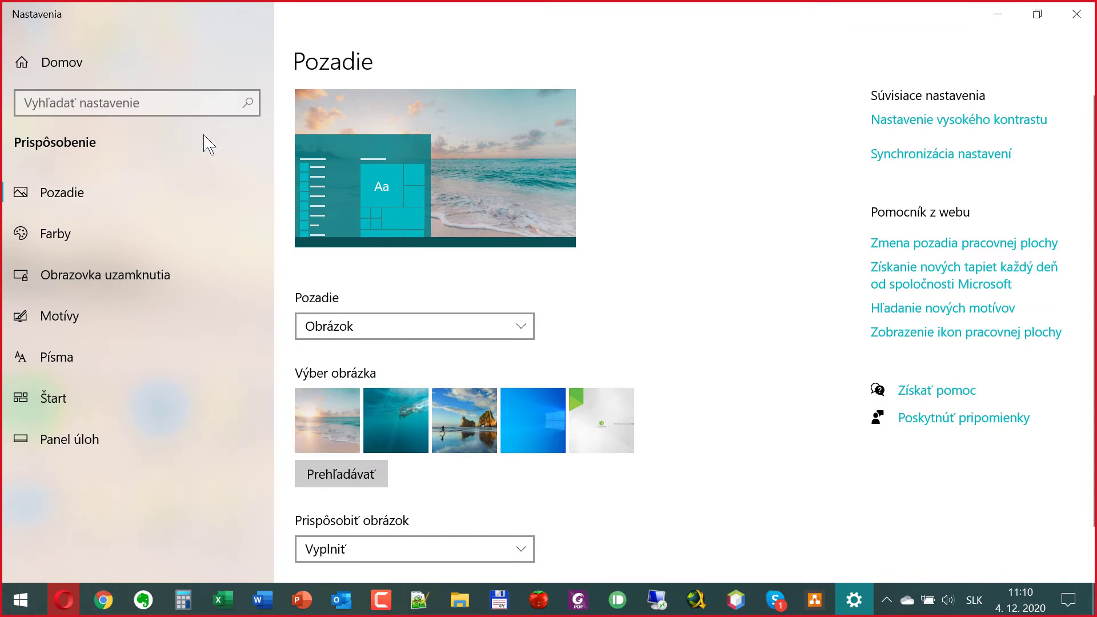
click(1076, 15)
right_click(521, 95)
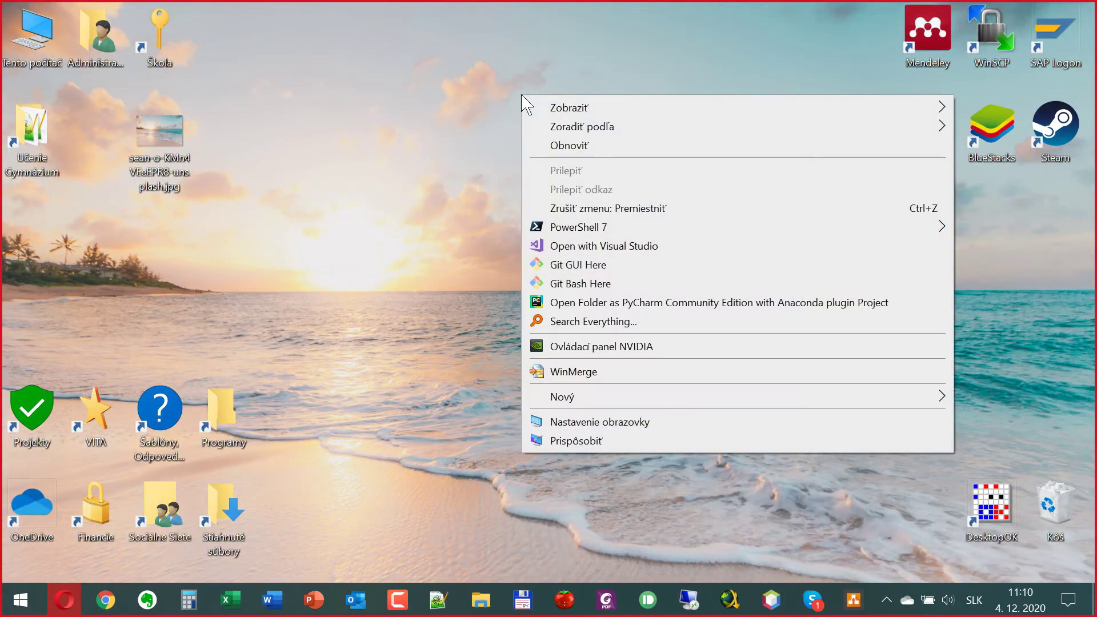
click(588, 449)
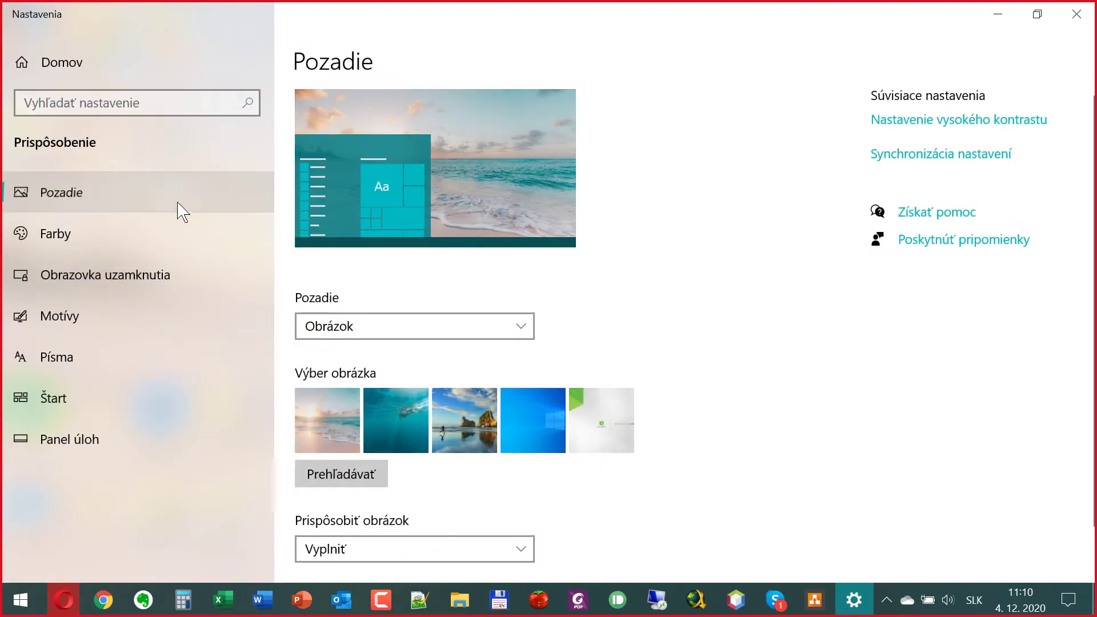
Check which image file types can be chosen when browsing for a background picture, and cancel without picking one
scroll(434, 363, down, 2)
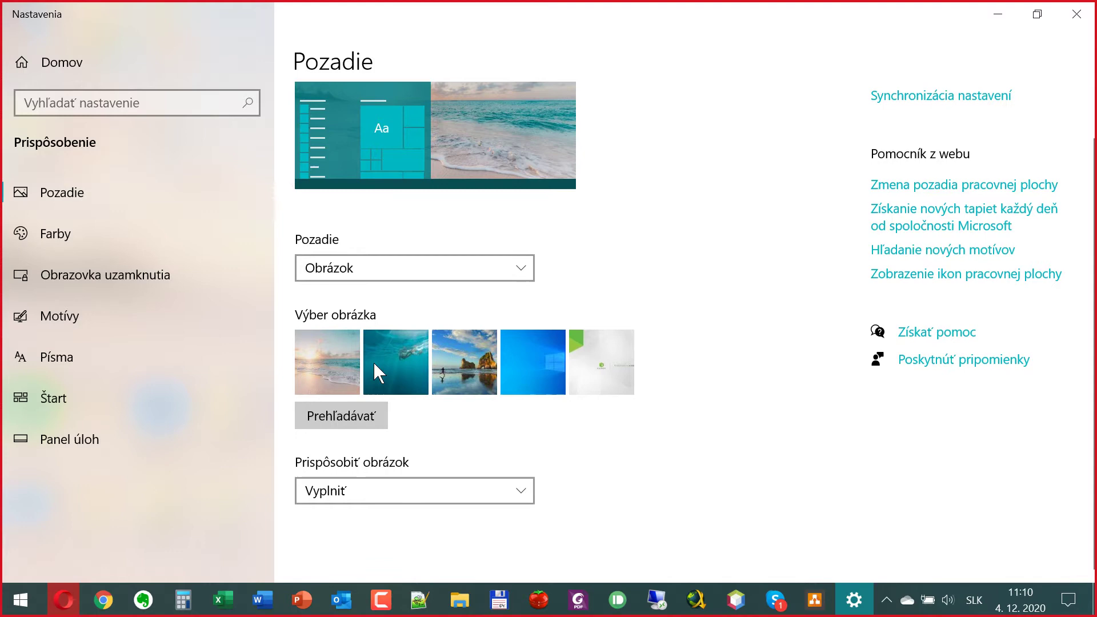
click(357, 417)
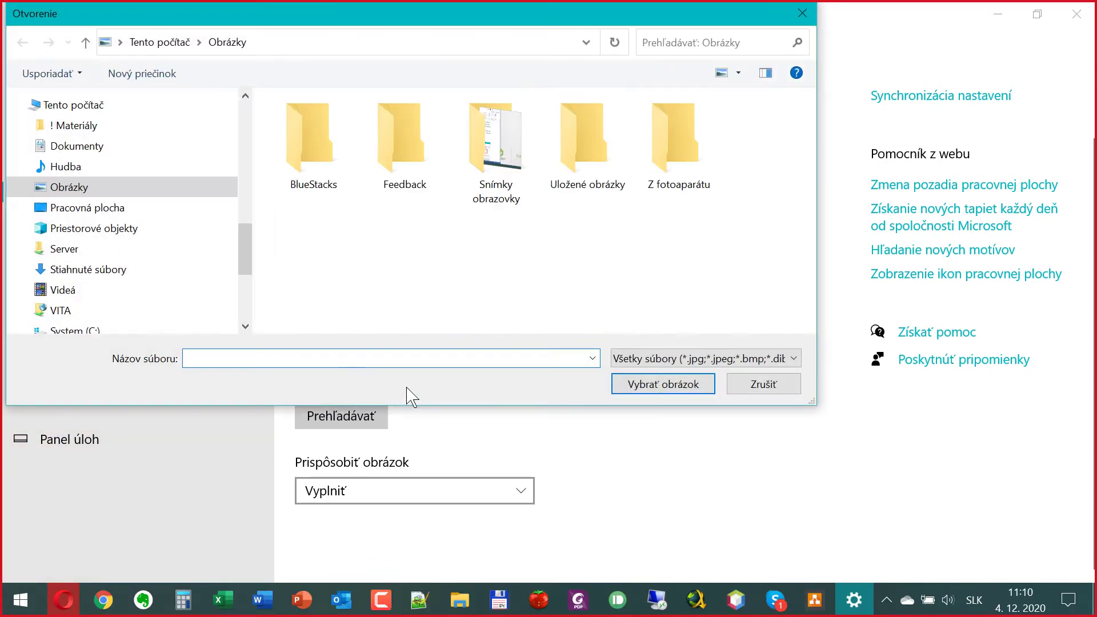
click(766, 358)
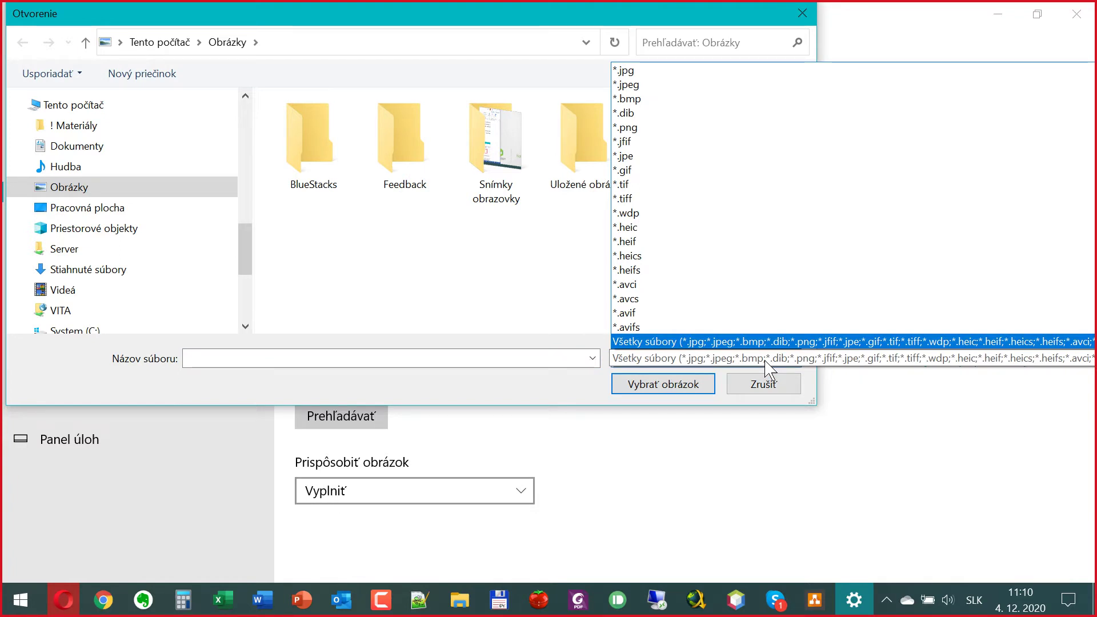
click(766, 360)
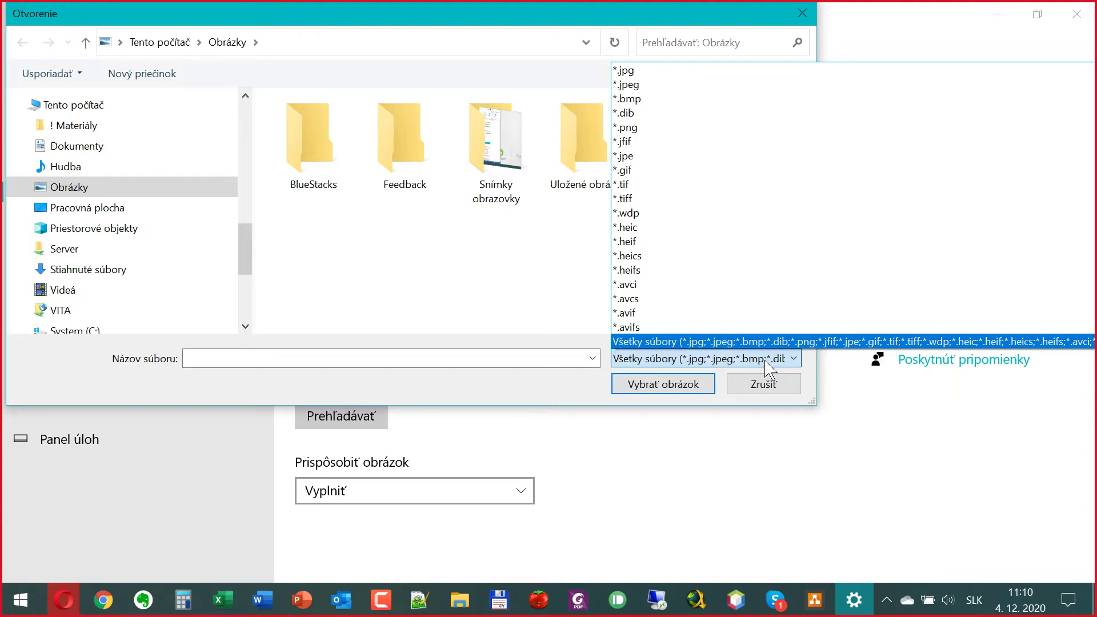
click(700, 343)
click(787, 391)
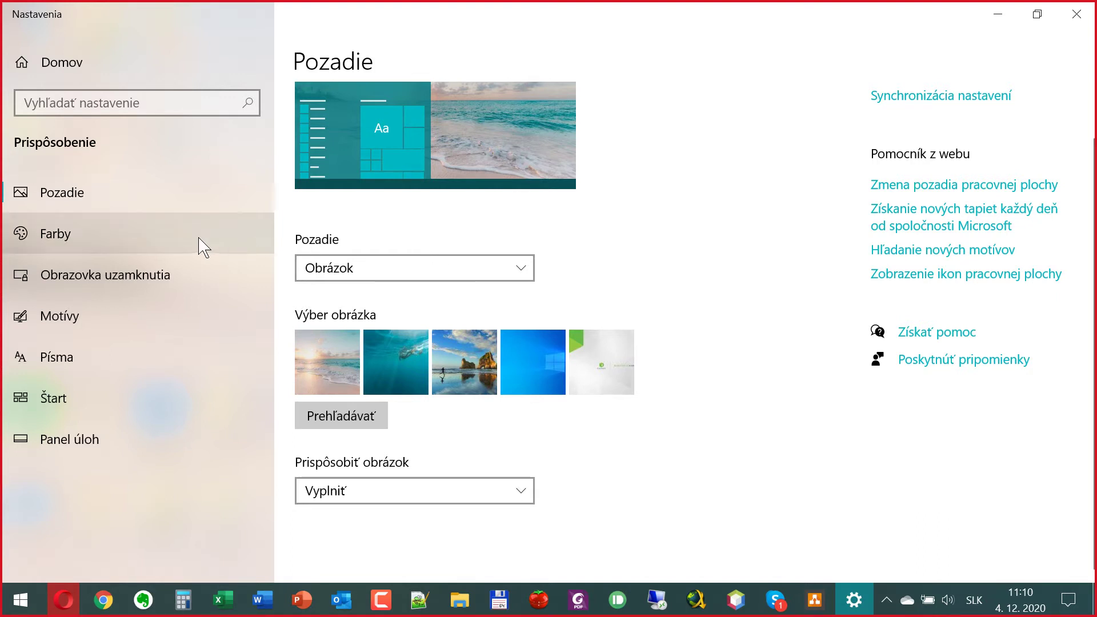
Review the Windows accent colours in the Farby settings and view the Obrazovka uzamknutia settings
click(149, 238)
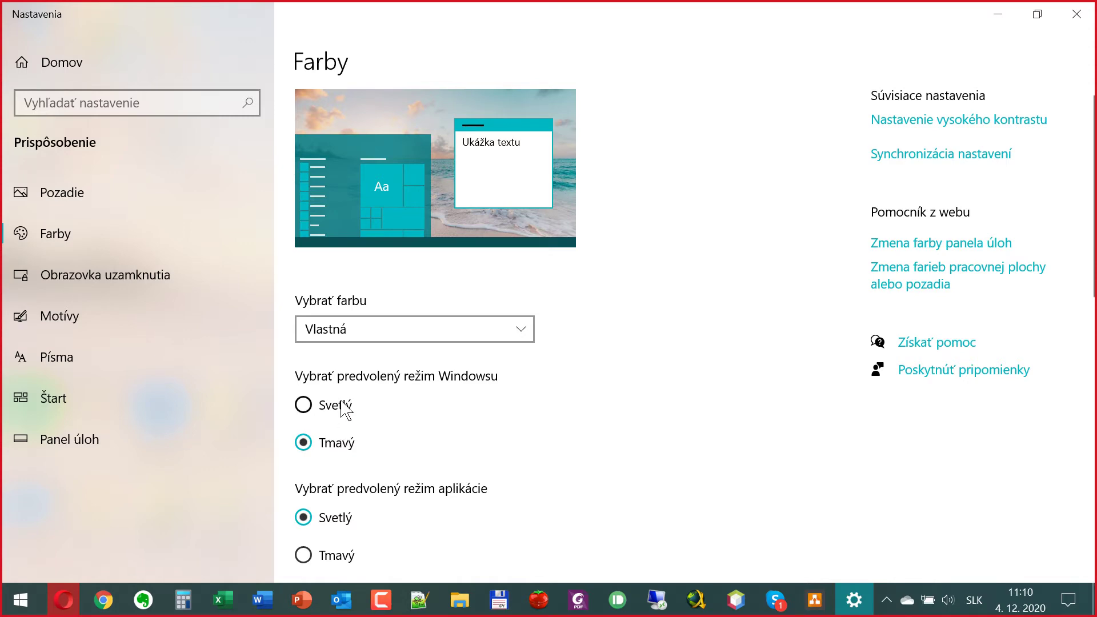
scroll(399, 392, down, 8)
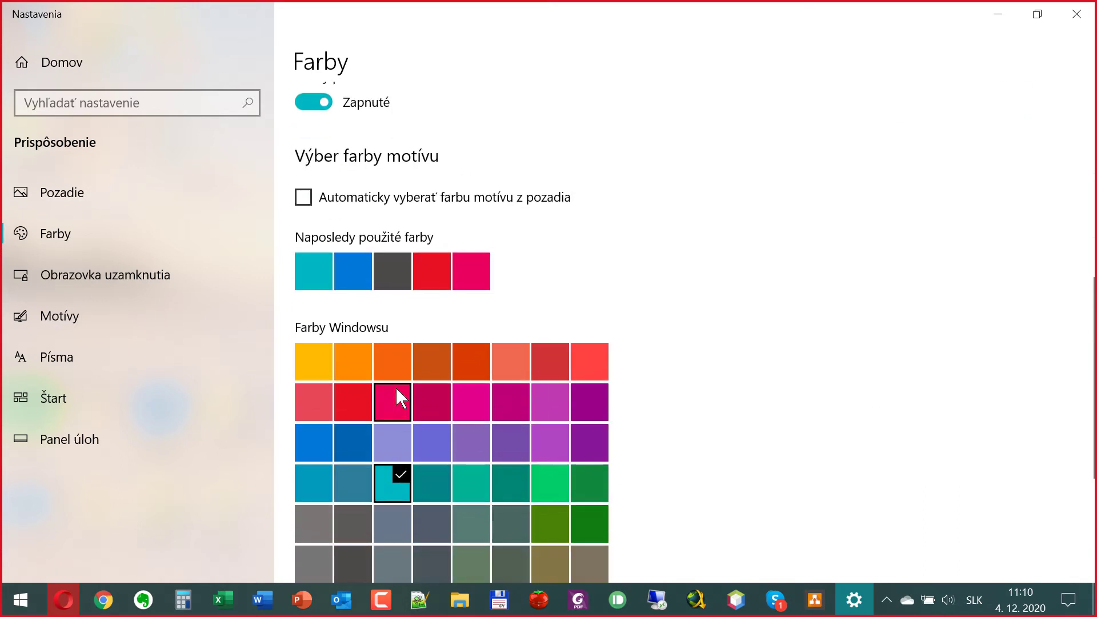
scroll(396, 386, down, 2)
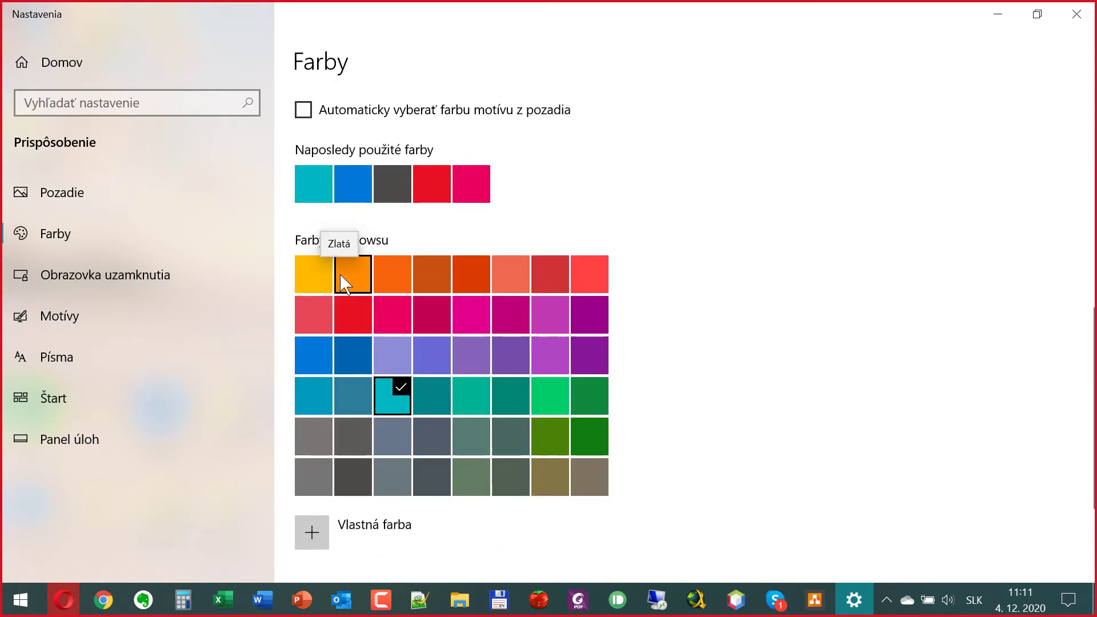
scroll(341, 274, down, 4)
scroll(339, 273, up, 6)
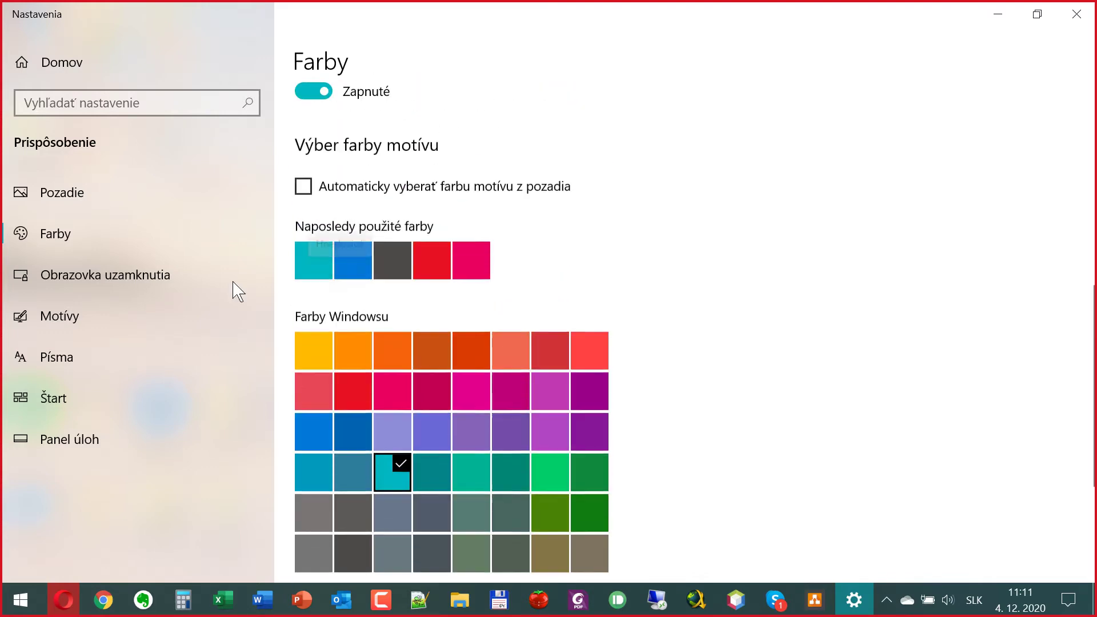
click(142, 295)
click(44, 251)
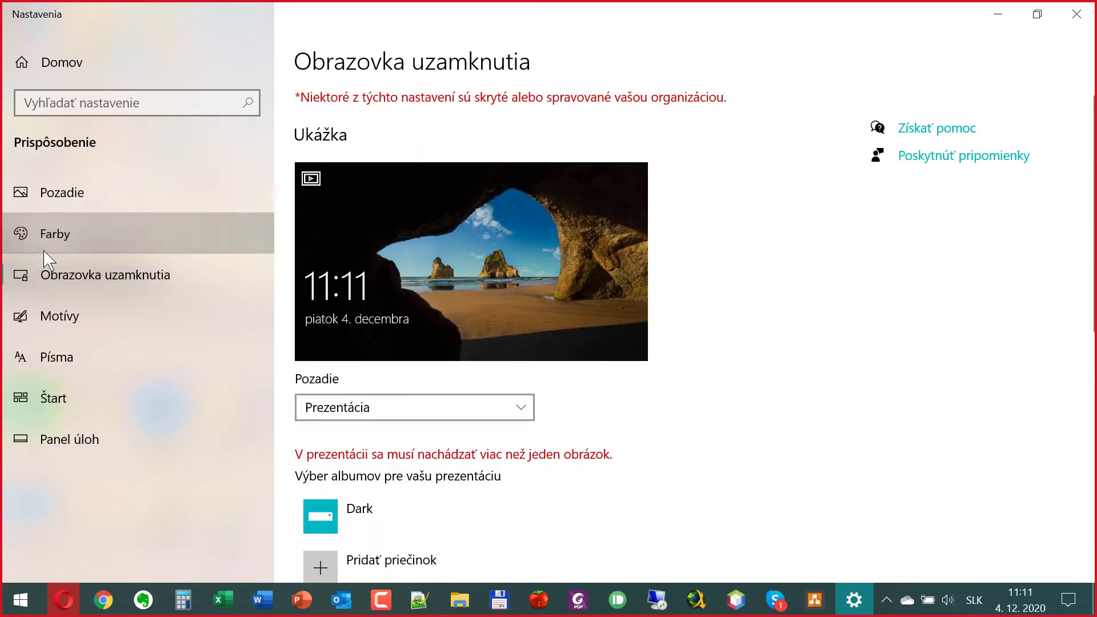
Preview the pointer schemes Windows – štandardná (najväčšia) and Windows – čierna (najväčšie) from the Motívy settings, and cancel without applying one
click(68, 331)
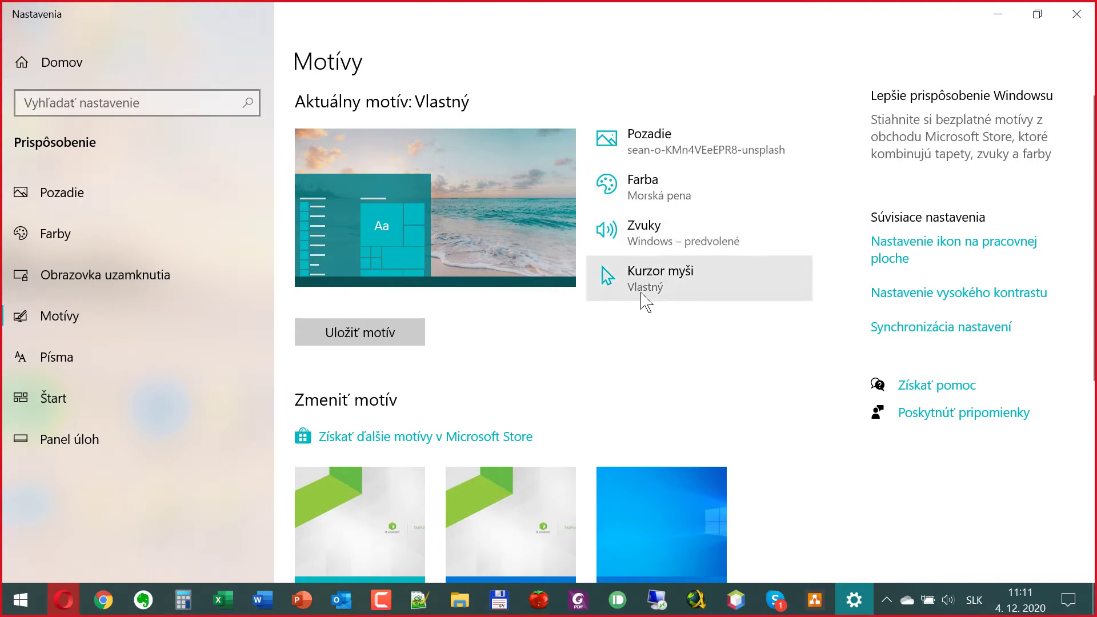
click(648, 274)
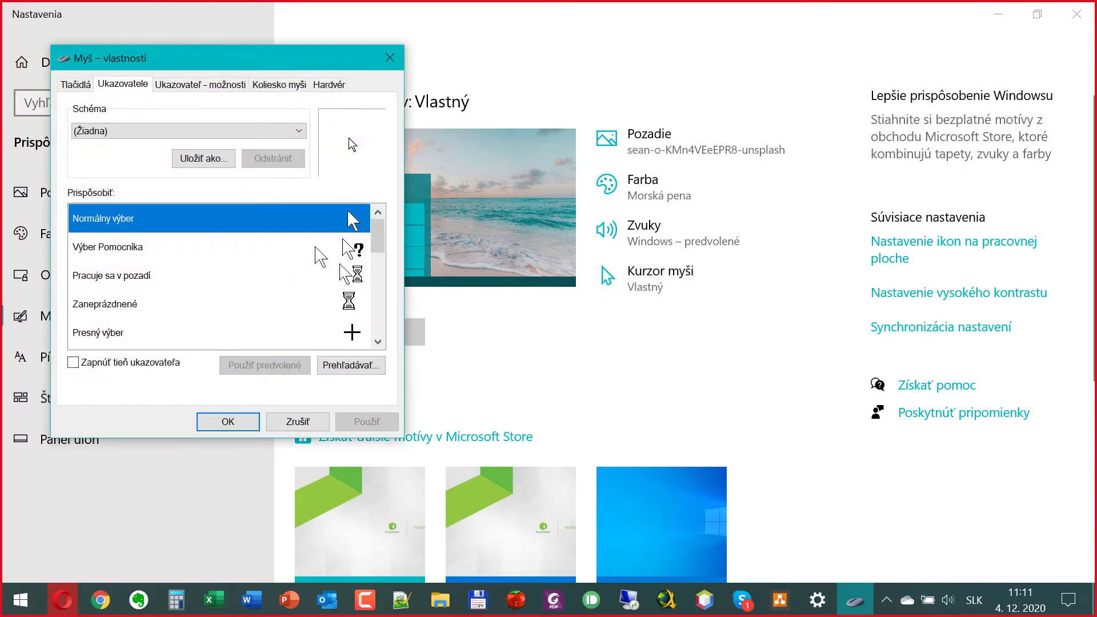
click(186, 131)
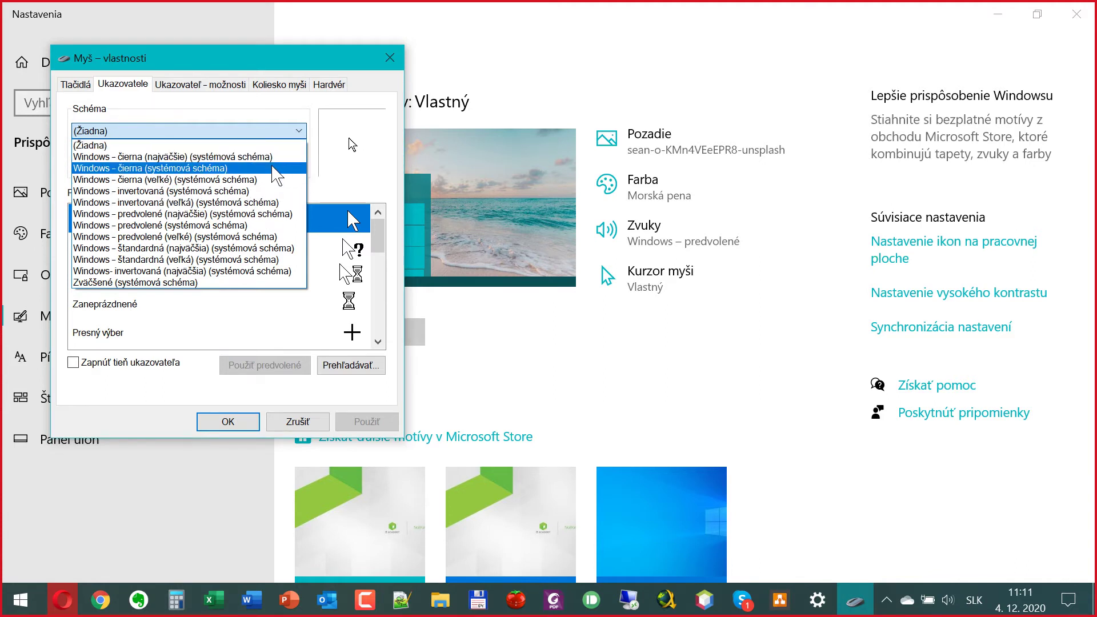
click(268, 248)
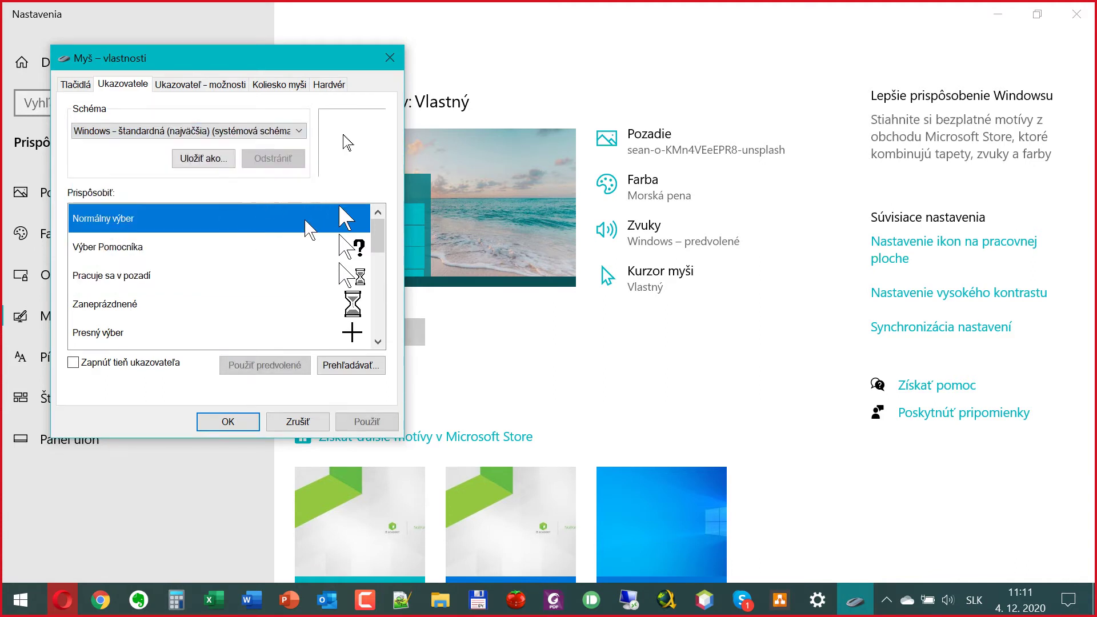
click(274, 136)
click(268, 157)
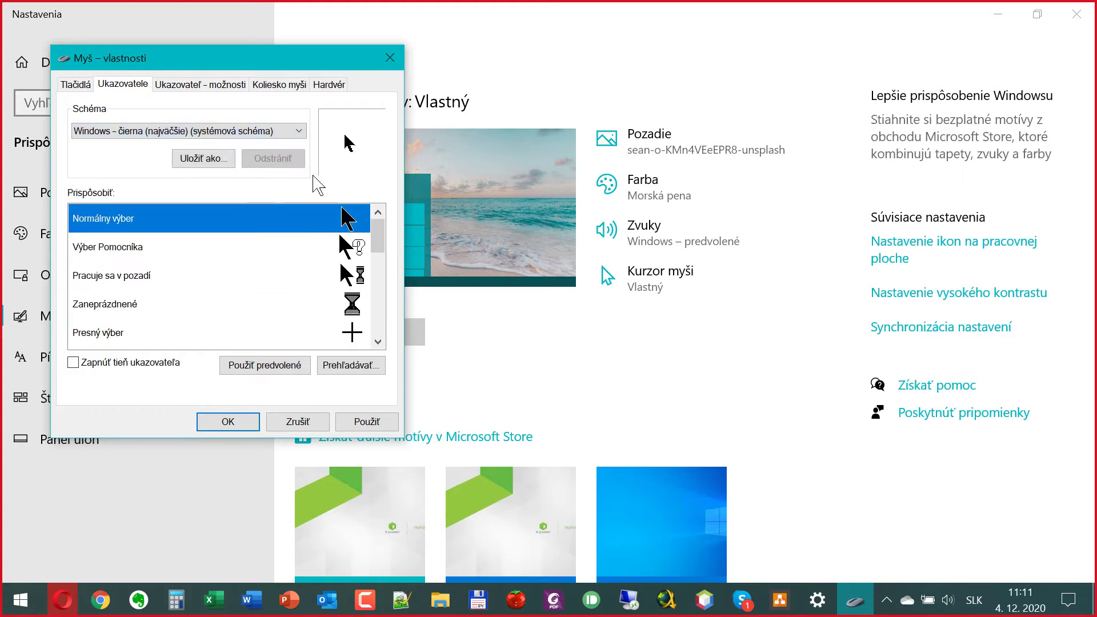
click(278, 135)
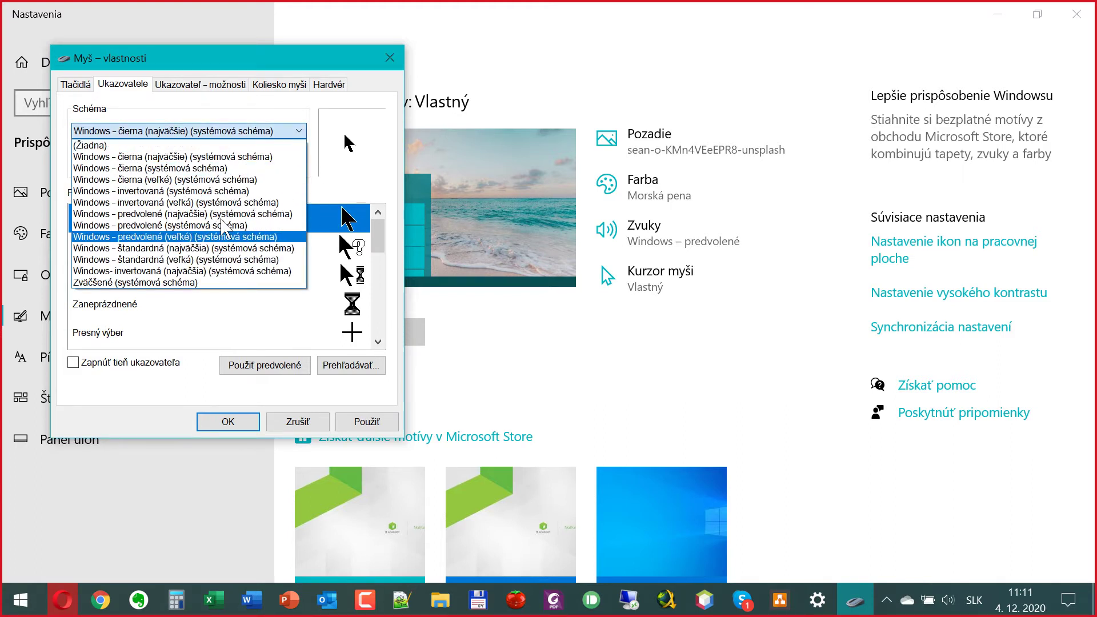
click(171, 118)
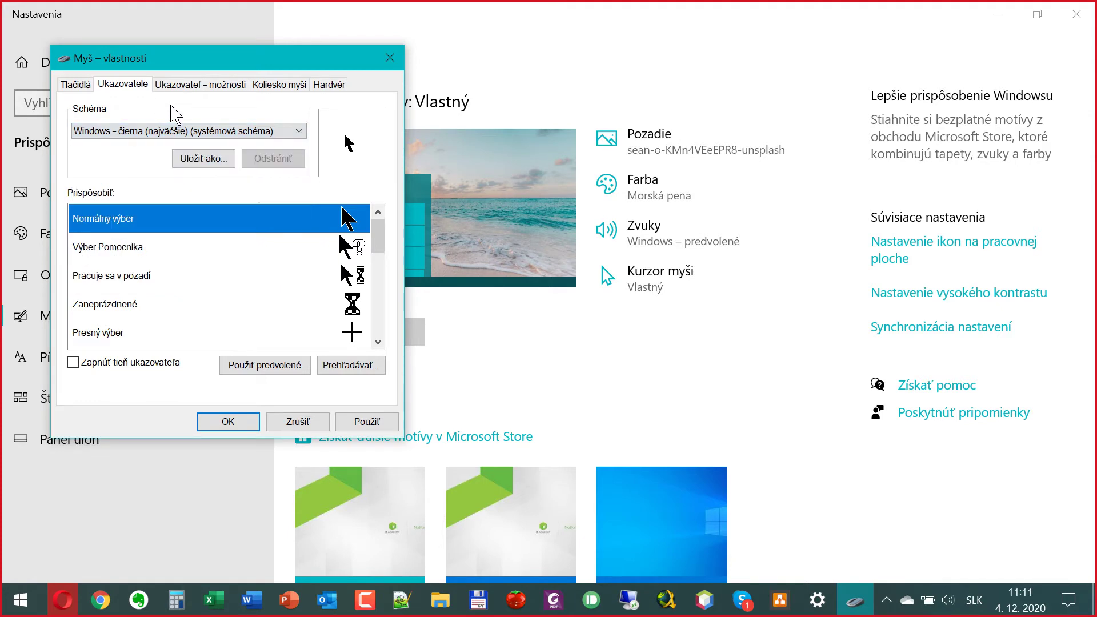
click(292, 422)
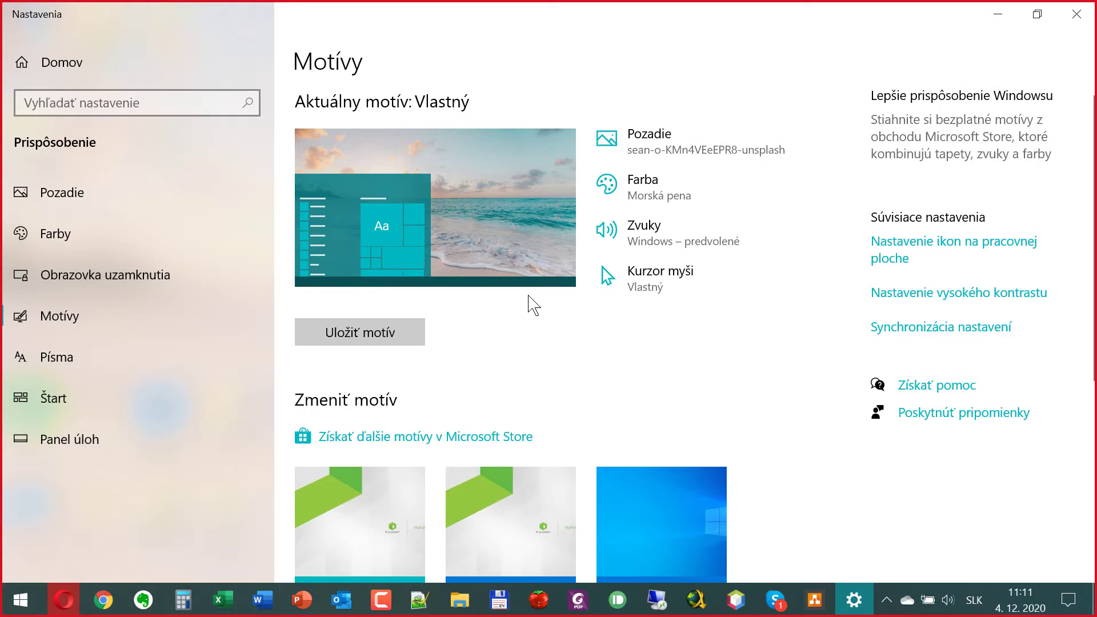
Open the desktop icon settings from Motívy, close the Settings window and move the dialog clear of the desktop icons
scroll(465, 335, down, 3)
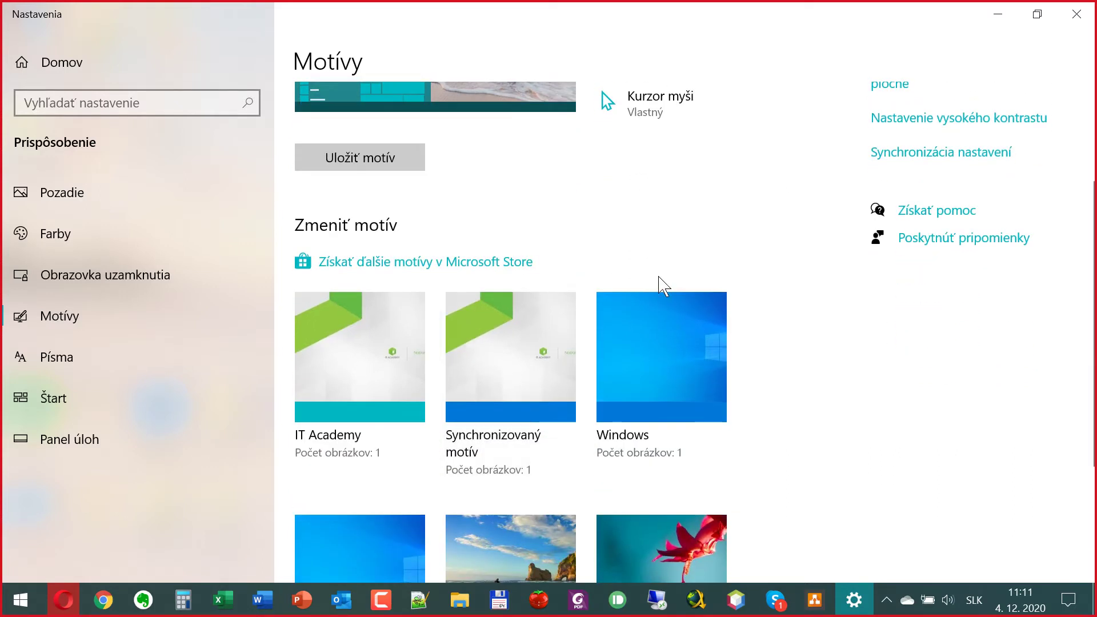
scroll(663, 286, up, 2)
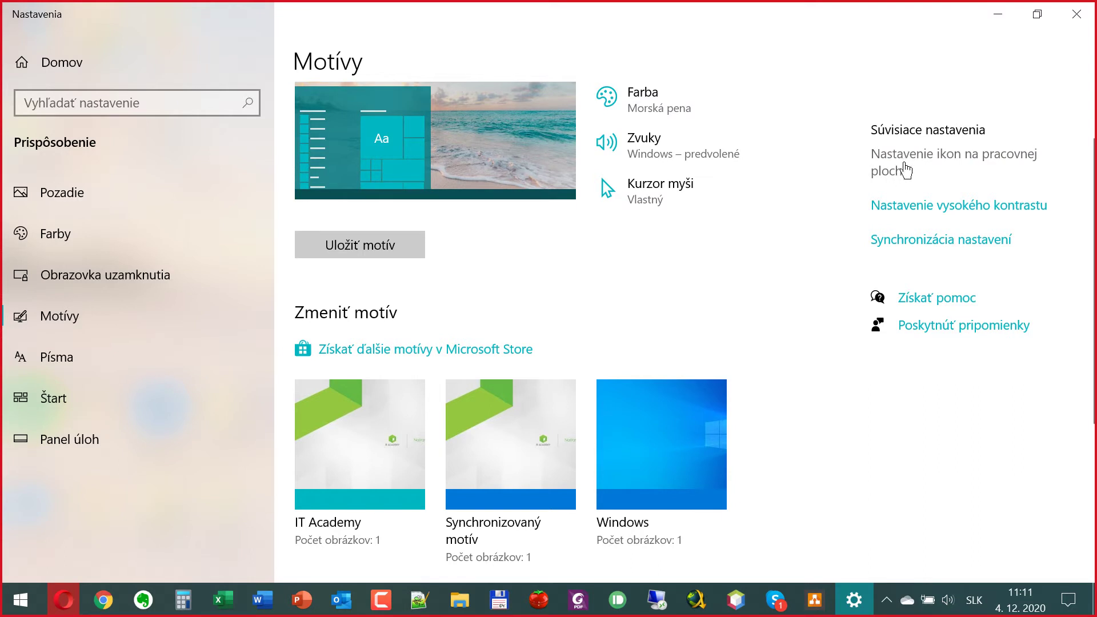
click(907, 172)
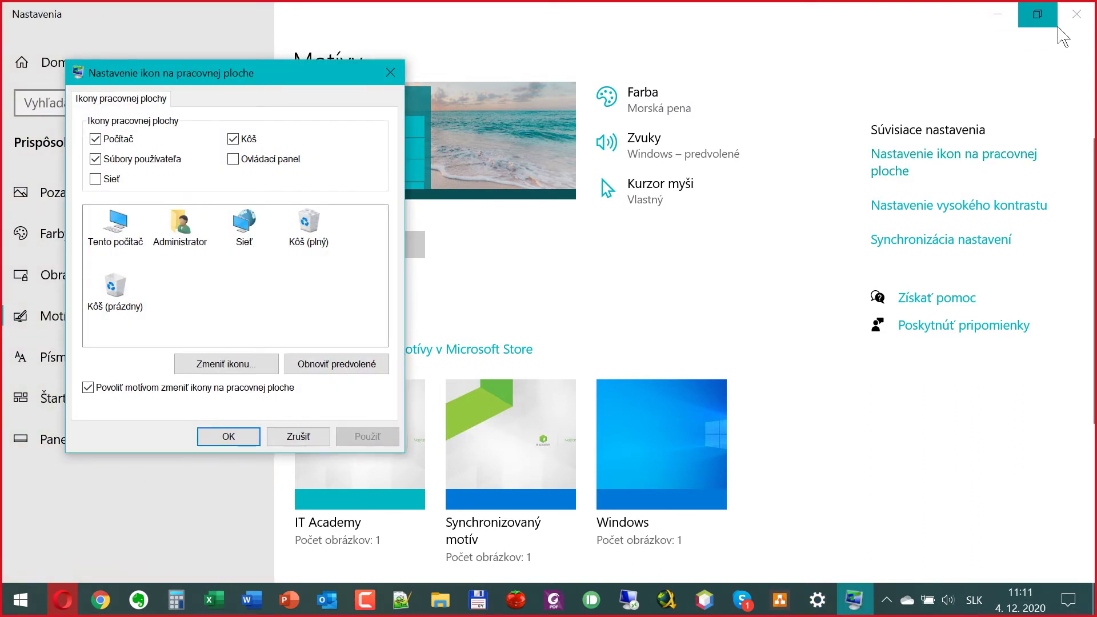
click(1076, 13)
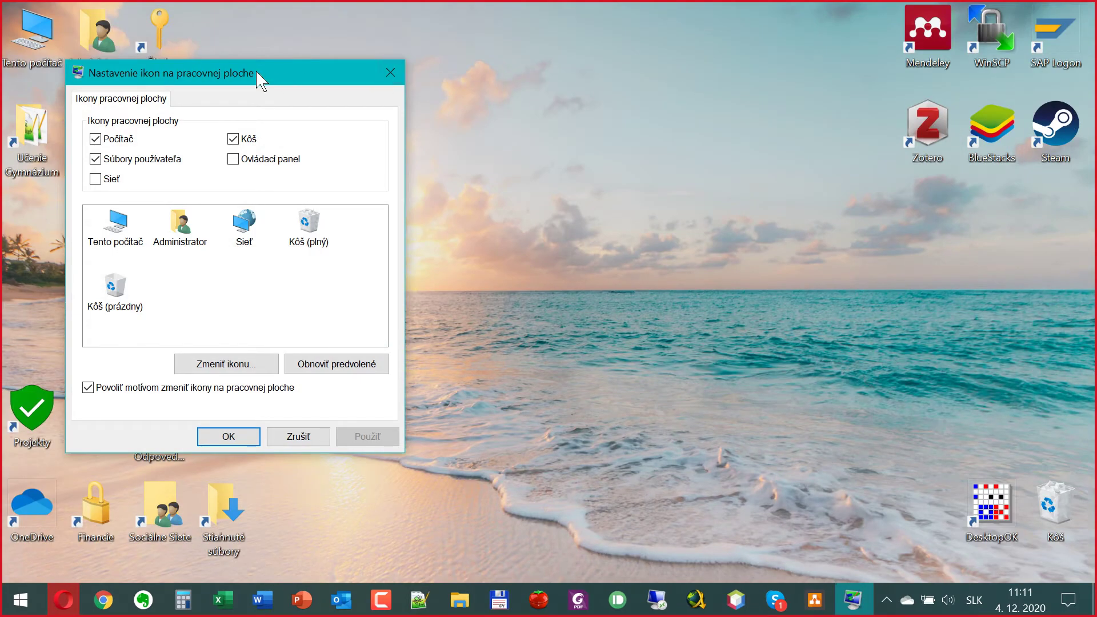
drag(254, 71, 531, 79)
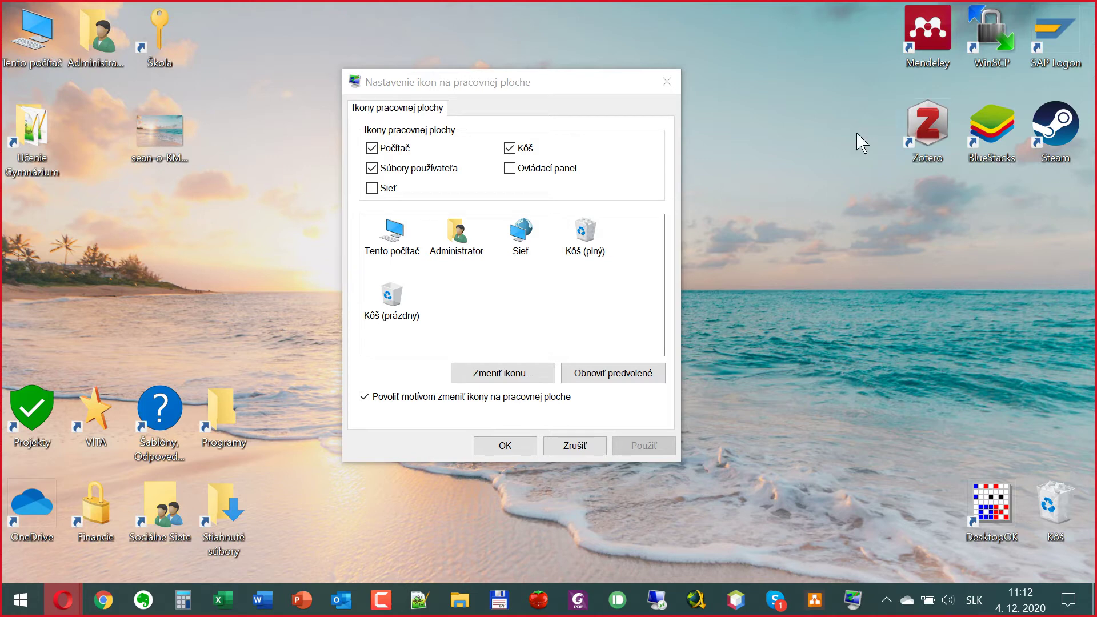
drag(568, 80, 672, 71)
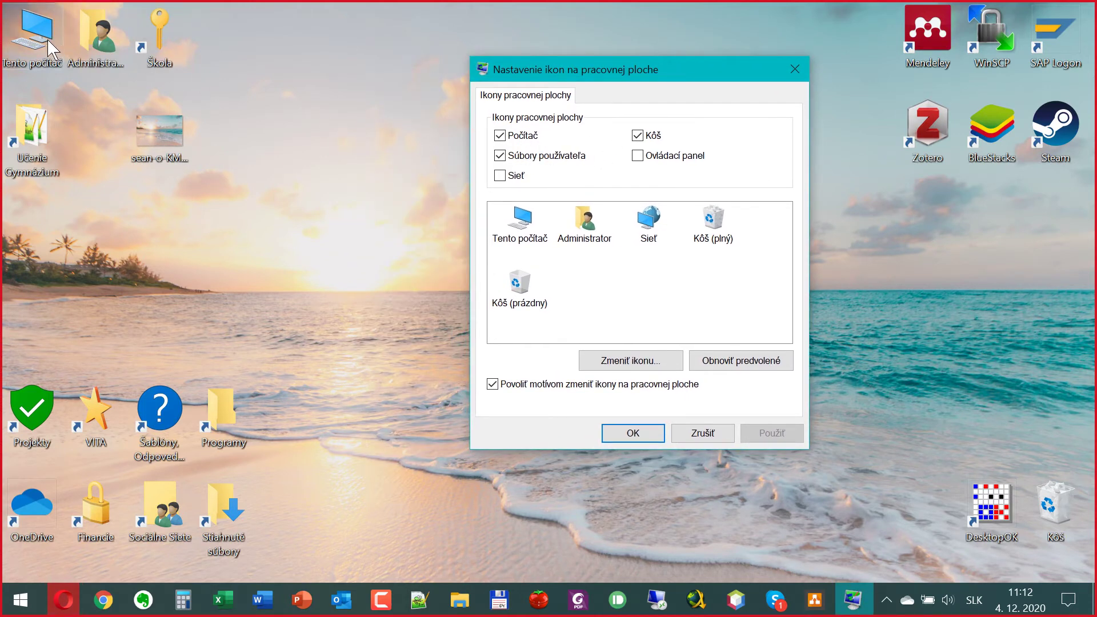
Search for "tento", place a Tento počítač shortcut on the desktop to compare with the system icon, and remove it again
click(23, 601)
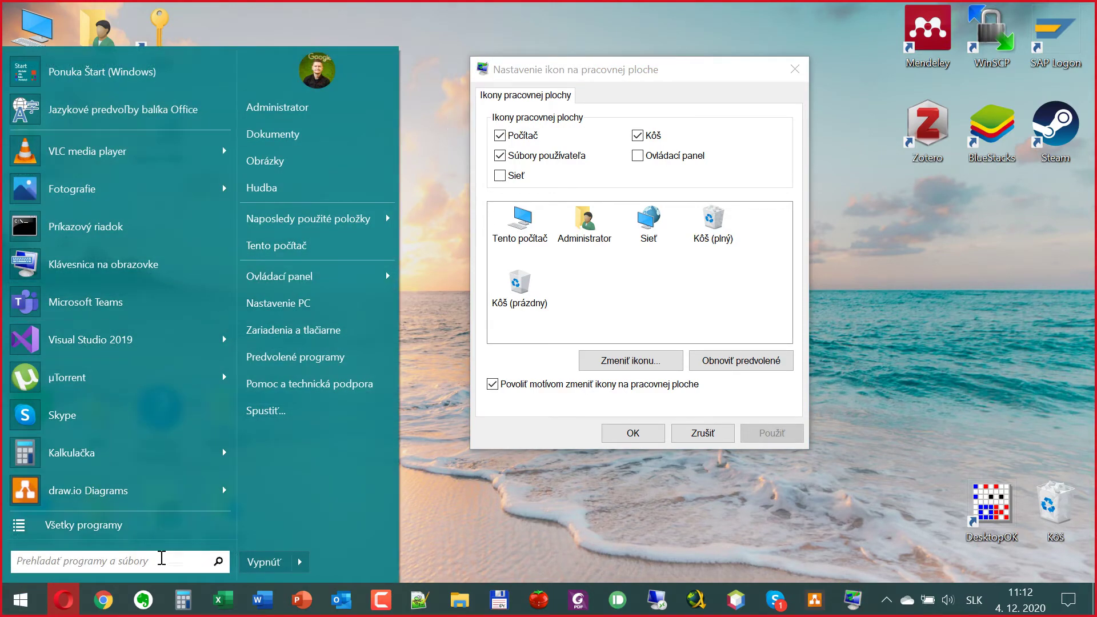
text(tento)
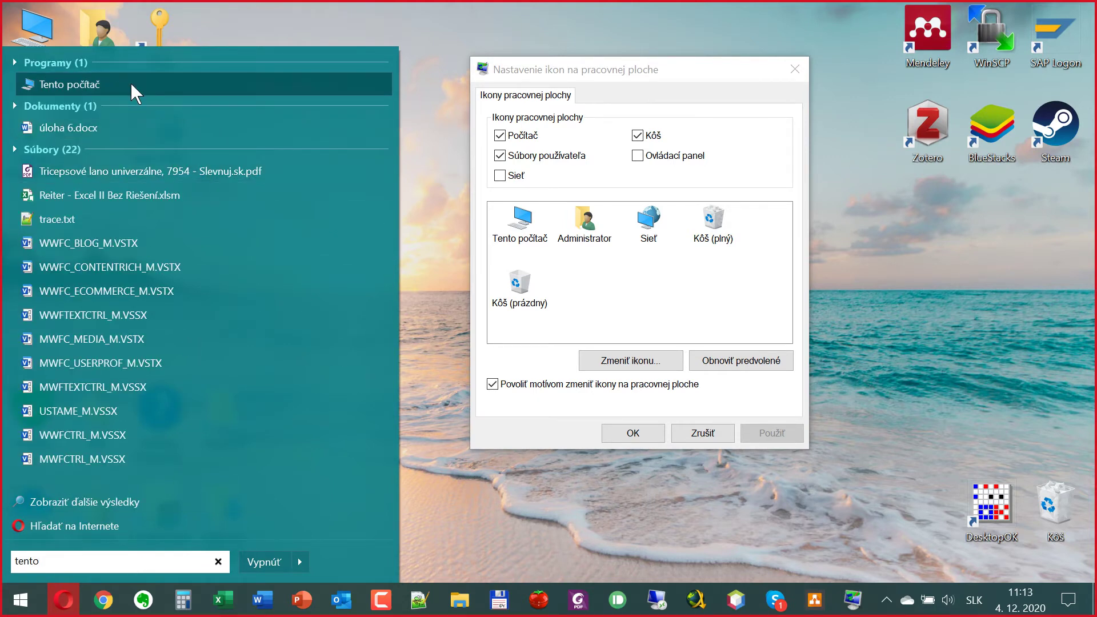
drag(131, 85, 428, 127)
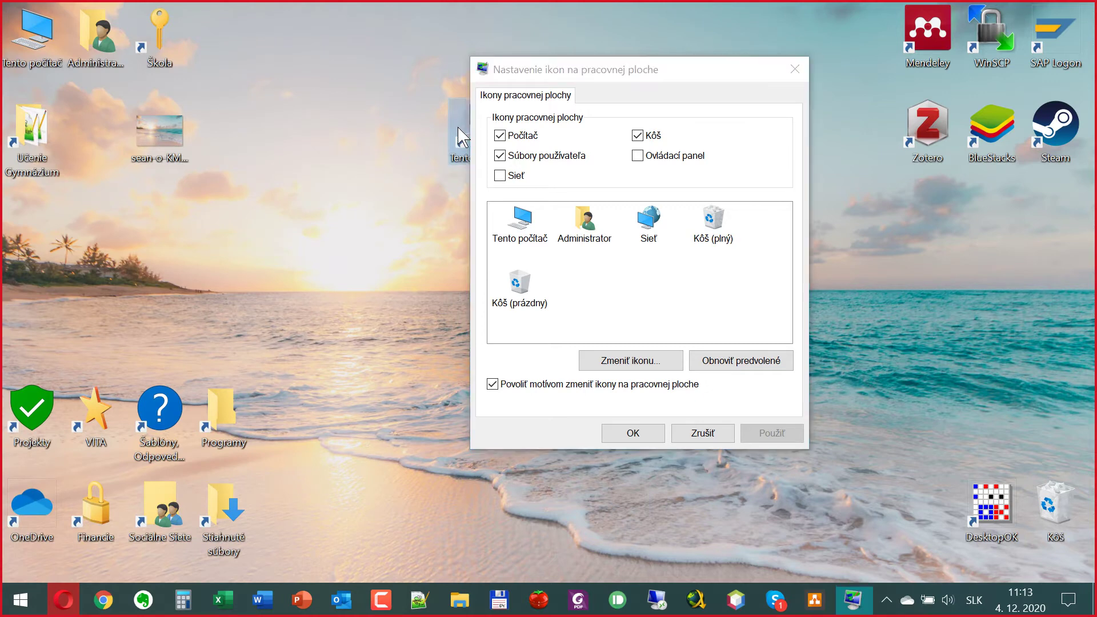
drag(31, 31, 257, 117)
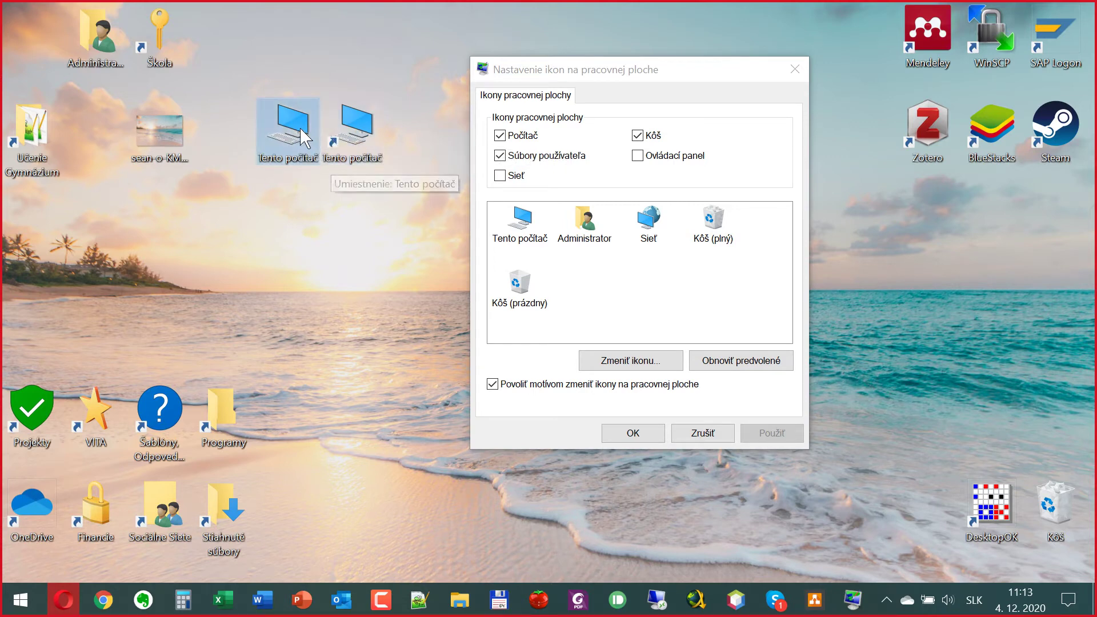
drag(303, 137, 36, 46)
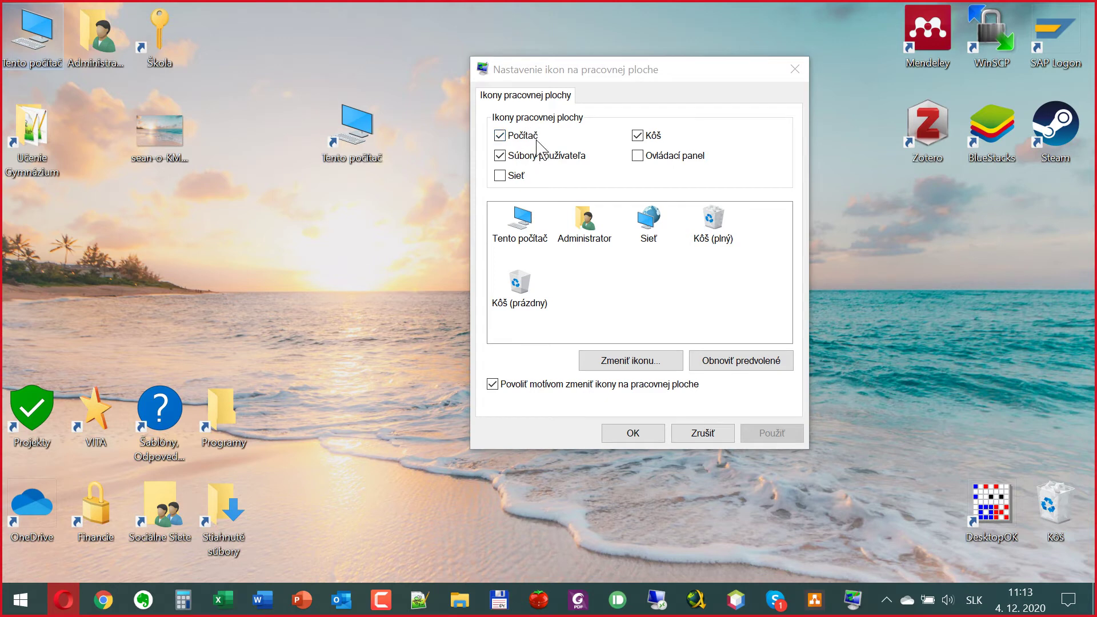
click(371, 148)
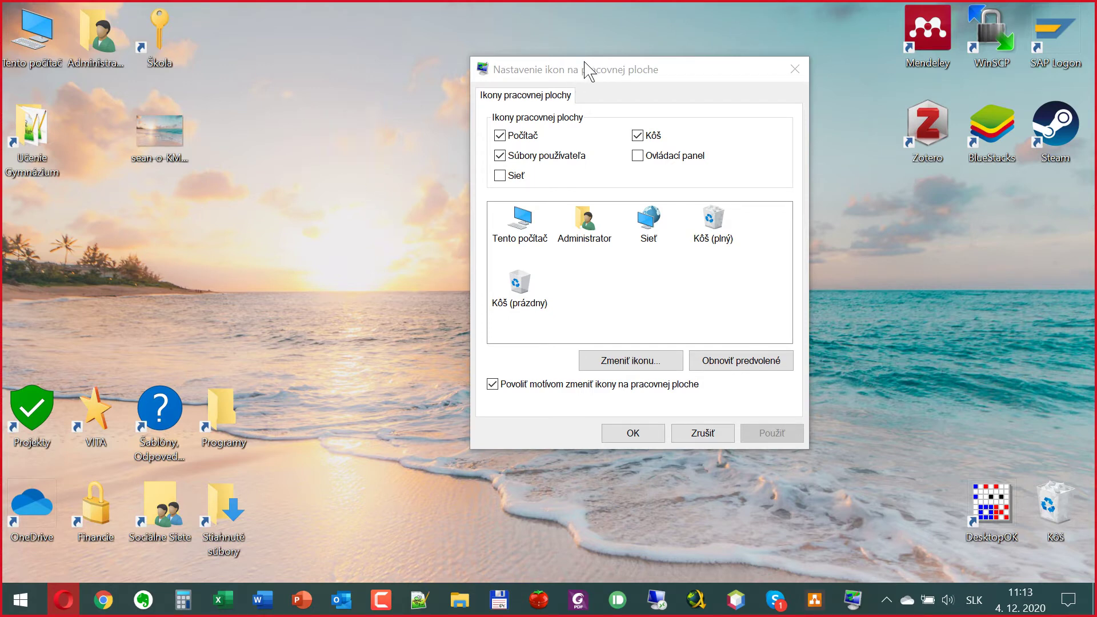
View the contents of the Administrator user folder from its desktop icon and close the folder window
drag(574, 65, 532, 74)
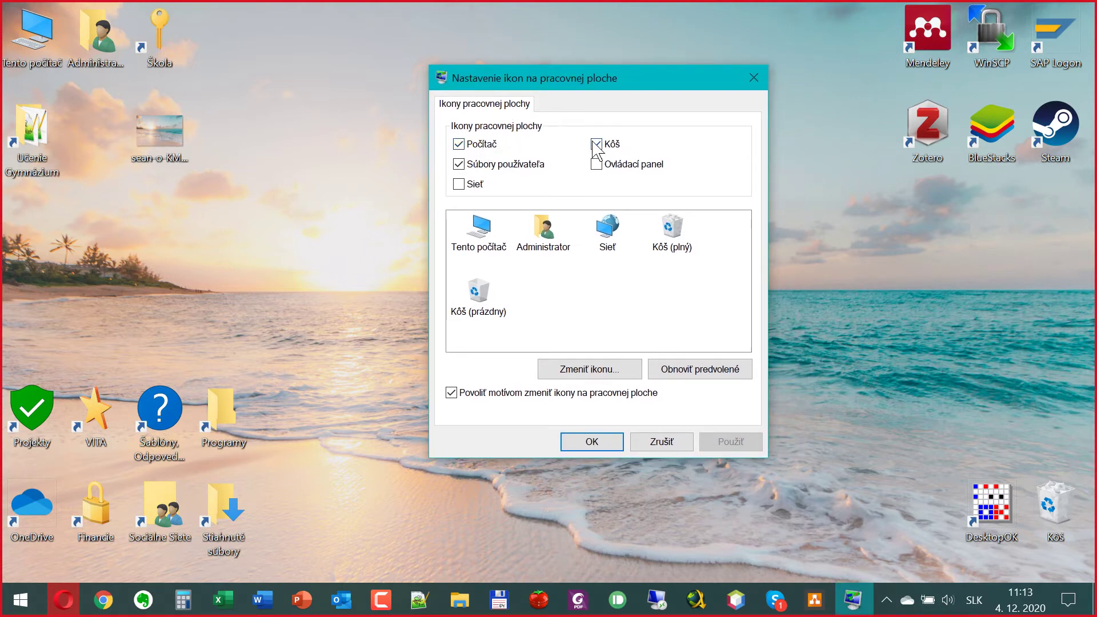
double_click(97, 42)
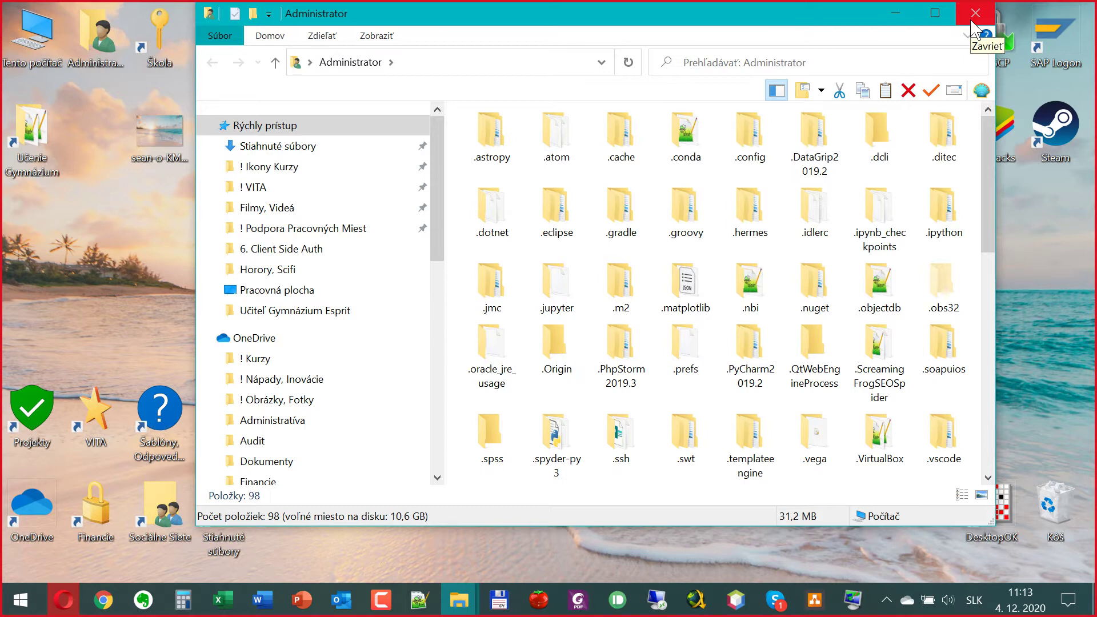
click(973, 17)
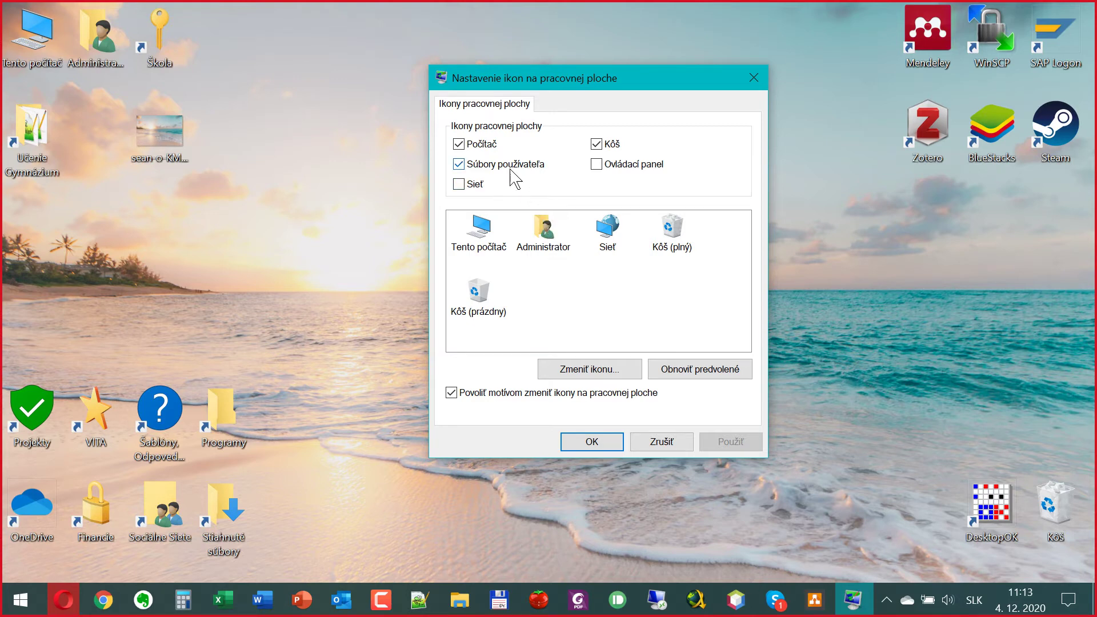
View the replacement icons available for Tento počítač without choosing one, and close the desktop icon settings
click(489, 230)
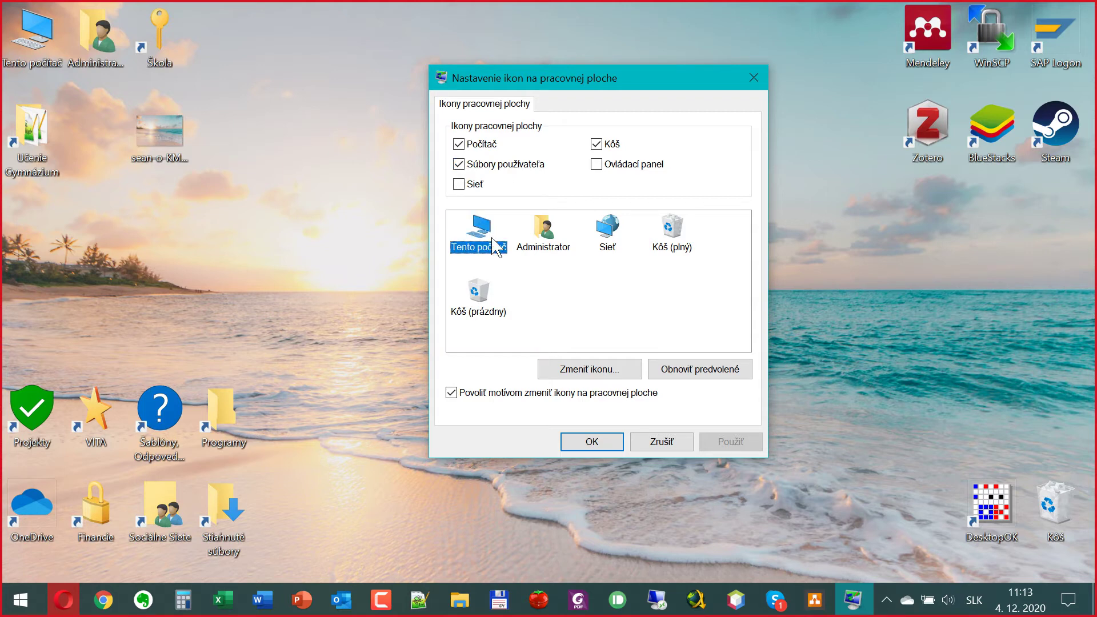
click(600, 370)
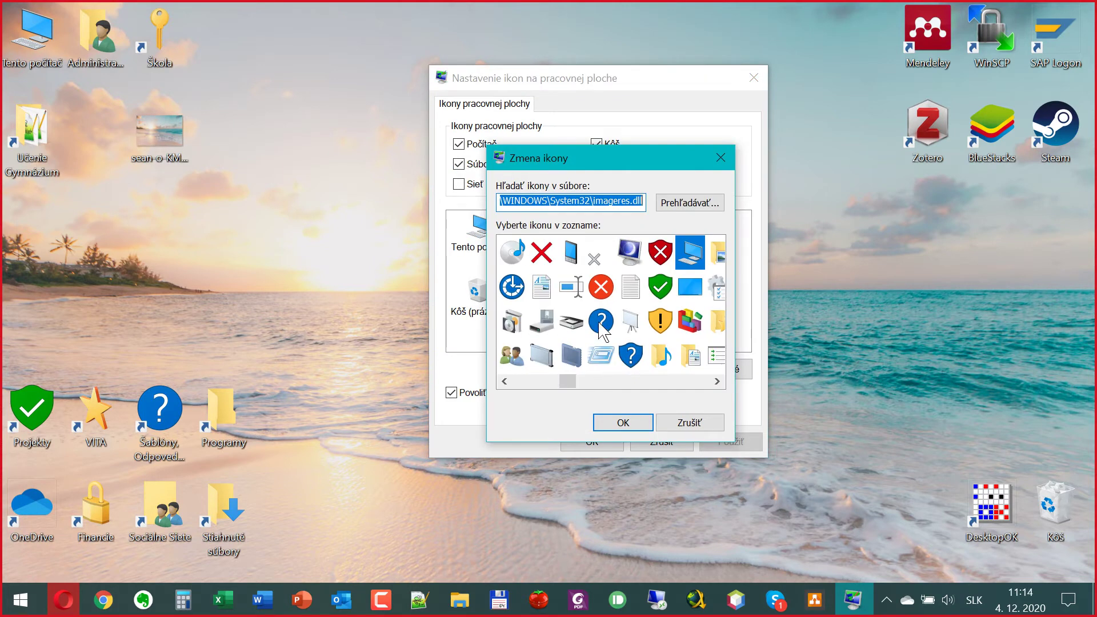
click(694, 421)
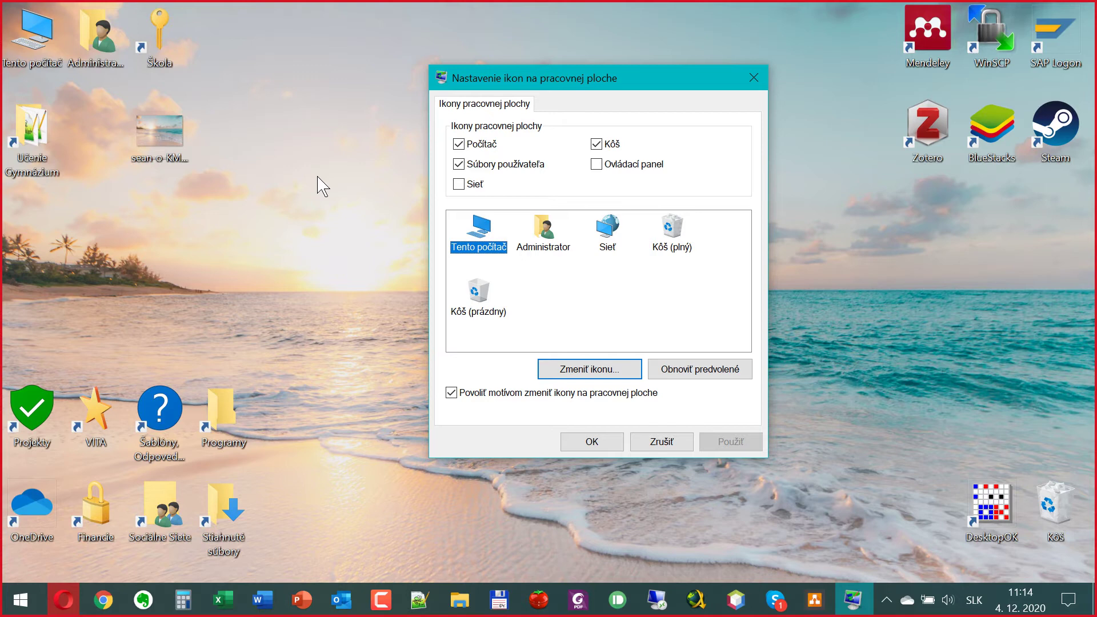
click(587, 442)
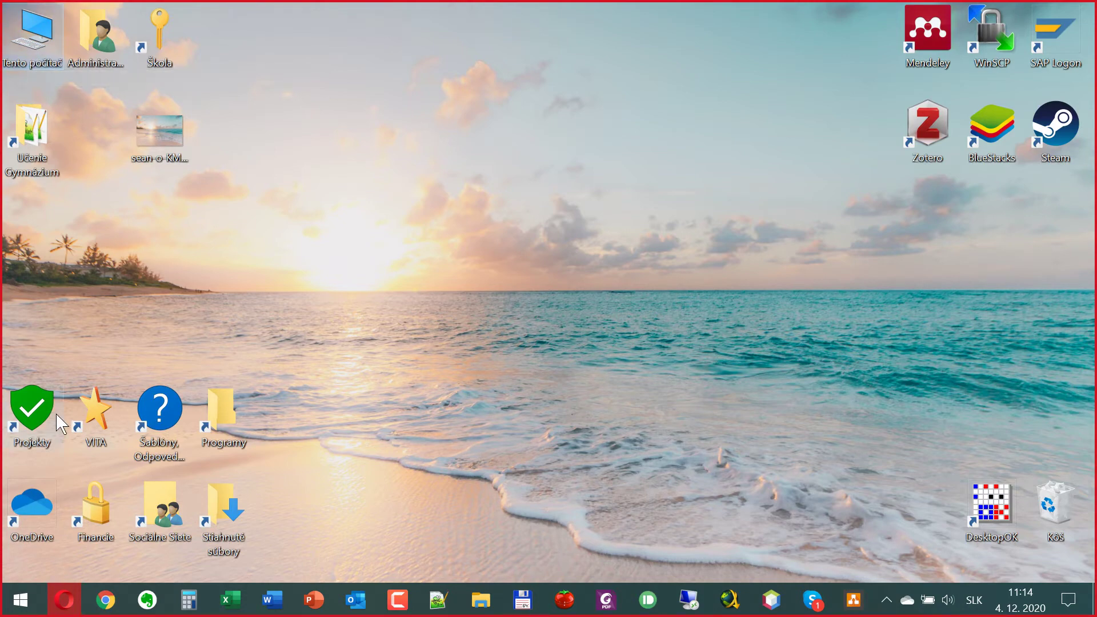
Search for "tento", place a Tento počítač shortcut on the desktop and move the system Tento počítač icon beside it
click(20, 600)
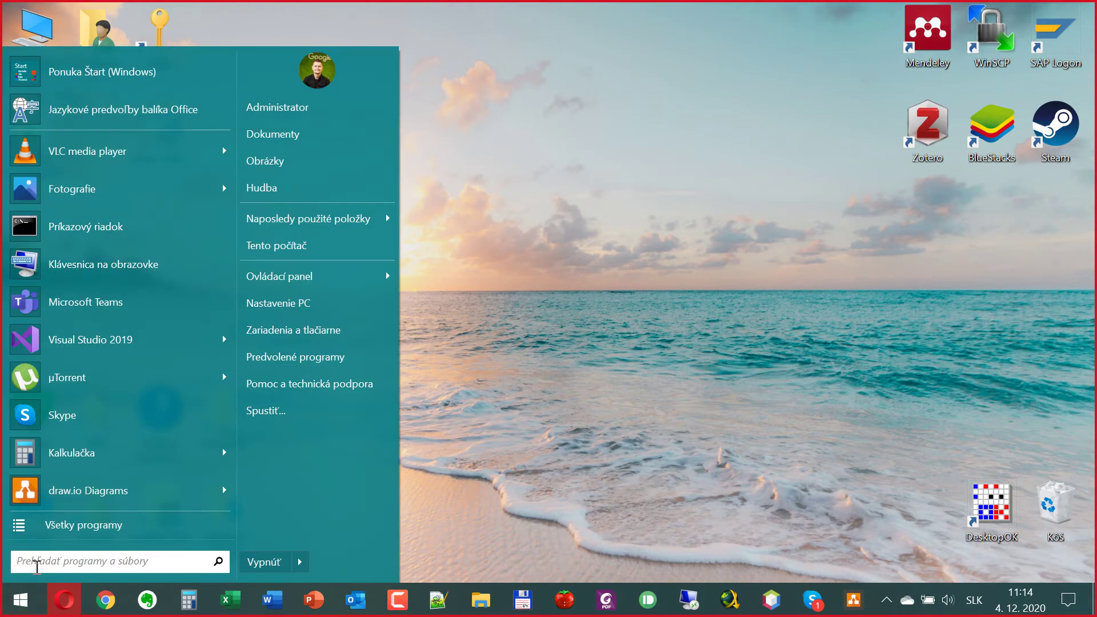
text(tento)
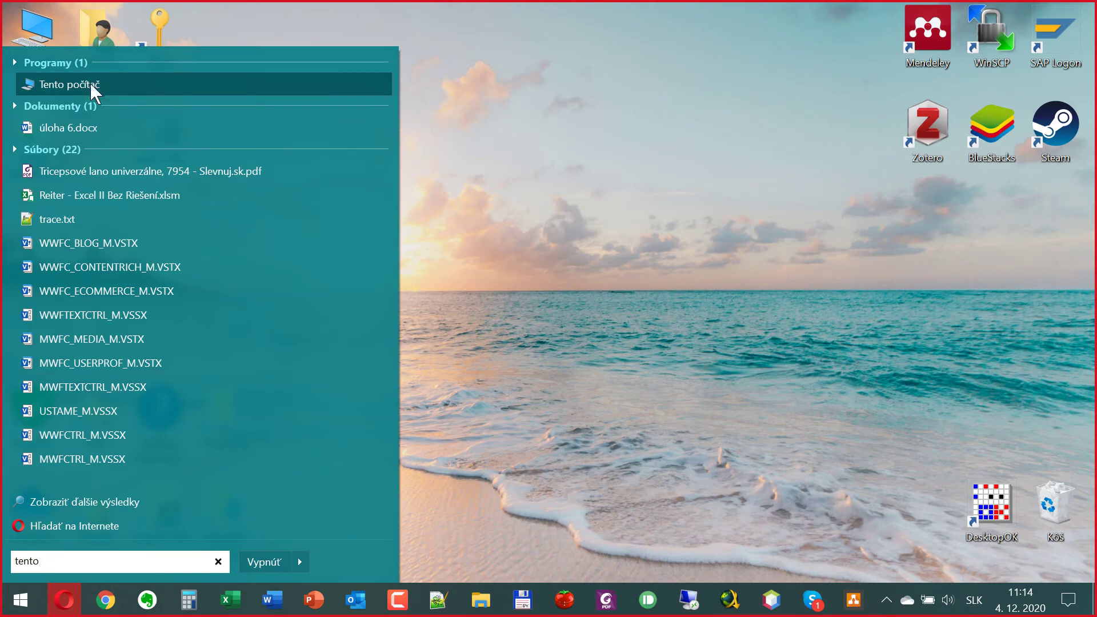
drag(94, 82, 548, 134)
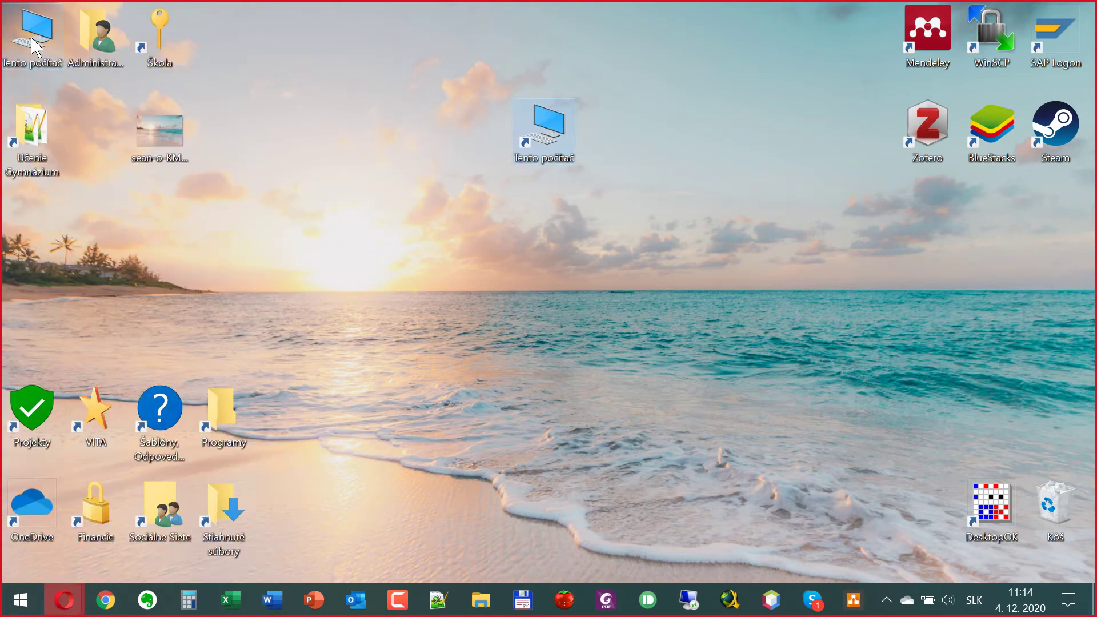
drag(32, 47, 482, 137)
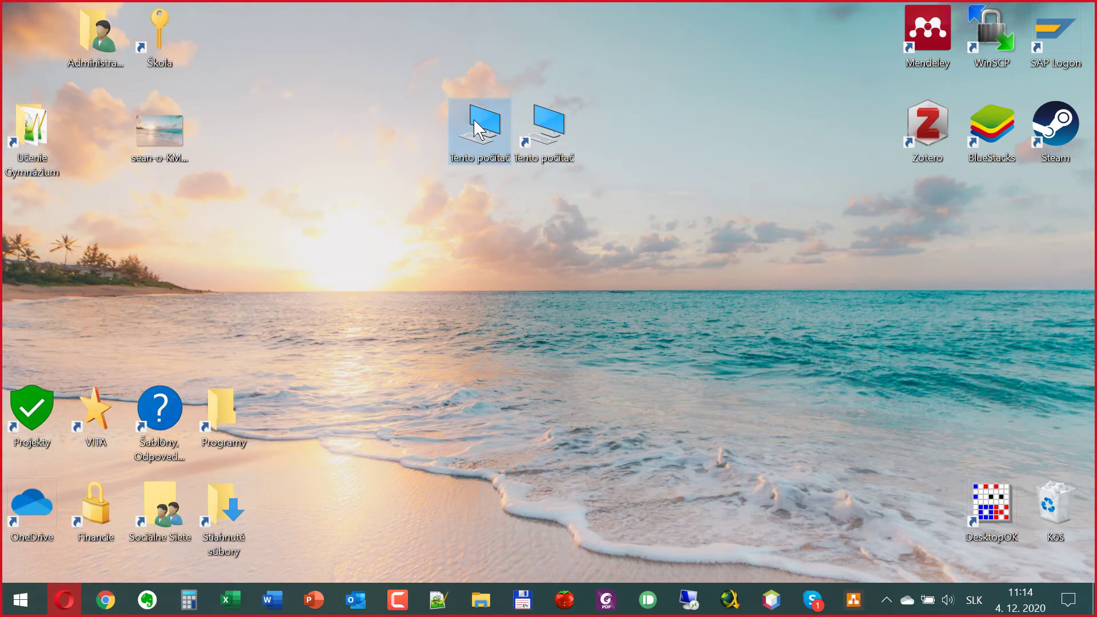
Compare the properties of the system Tento počítač icon with those of its shortcut, minimizing the system information window in between
right_click(475, 115)
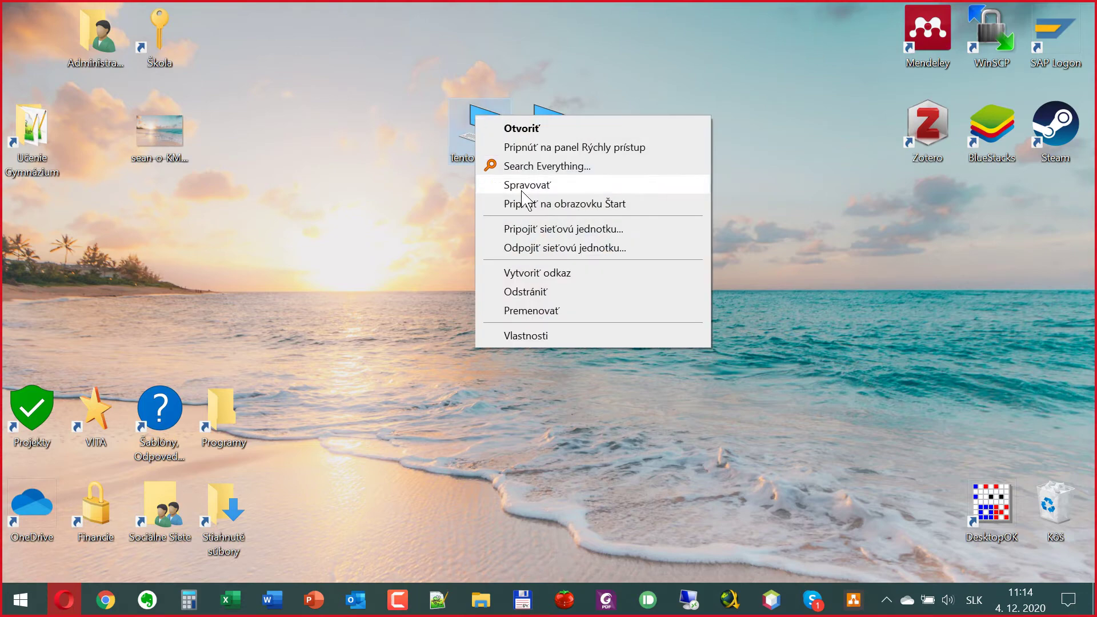
click(566, 336)
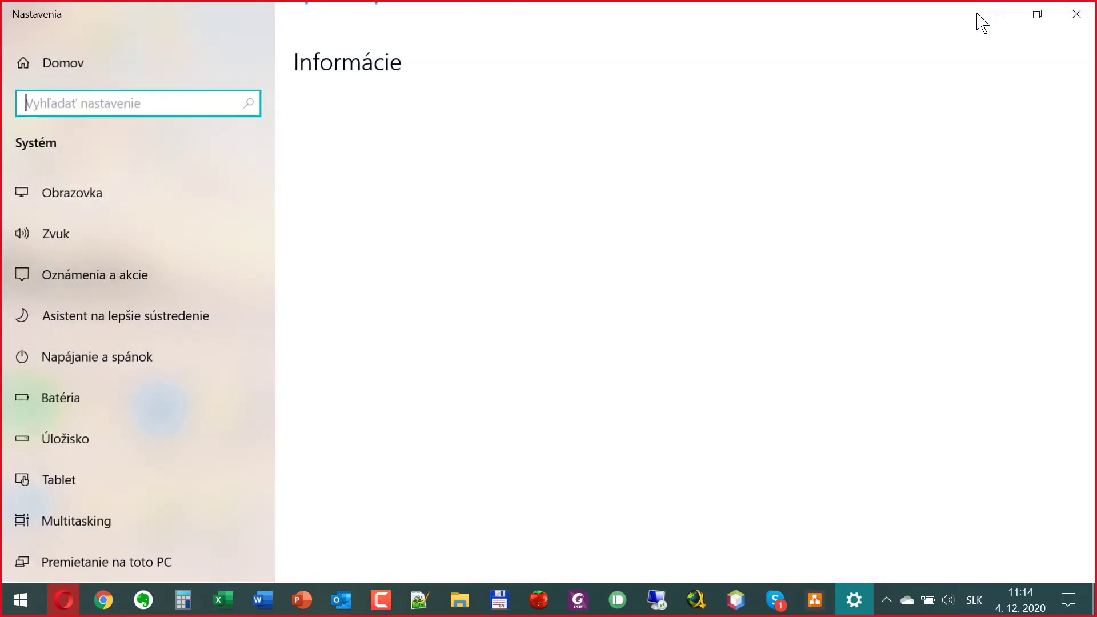
click(998, 14)
click(557, 113)
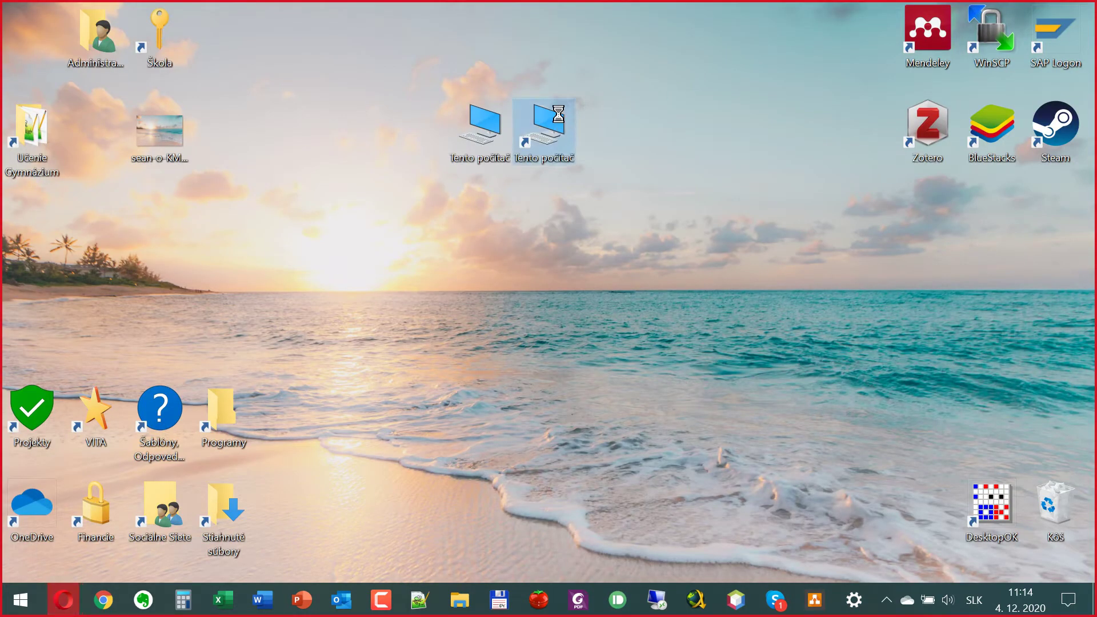
right_click(558, 113)
click(685, 573)
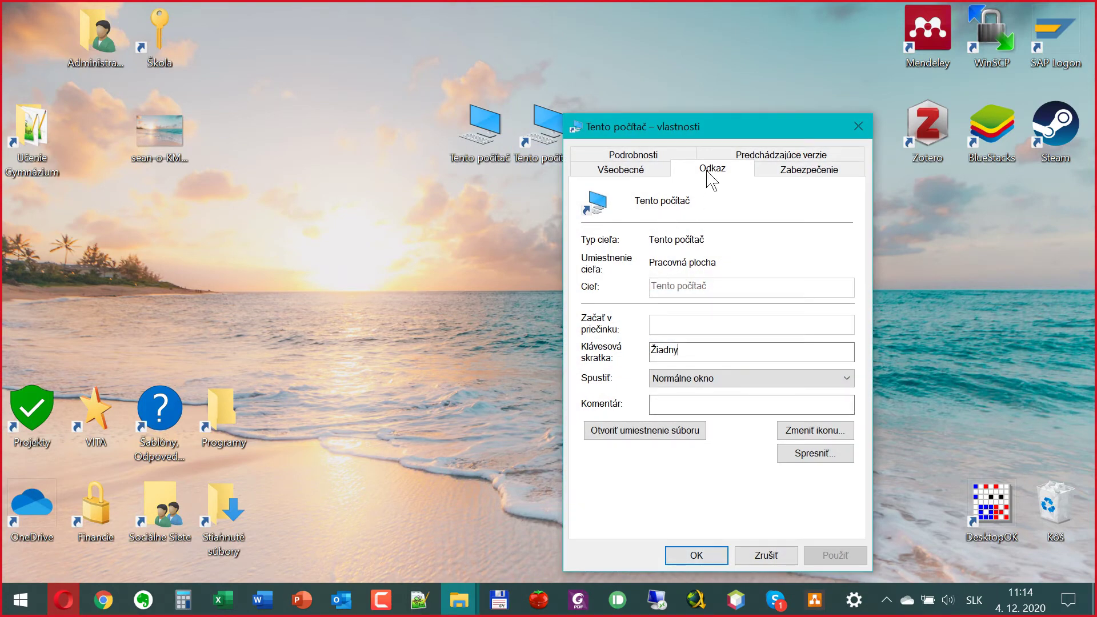
Close the shortcut's properties and review the device and Windows specifications in the properties of the system Tento počítač icon
click(858, 126)
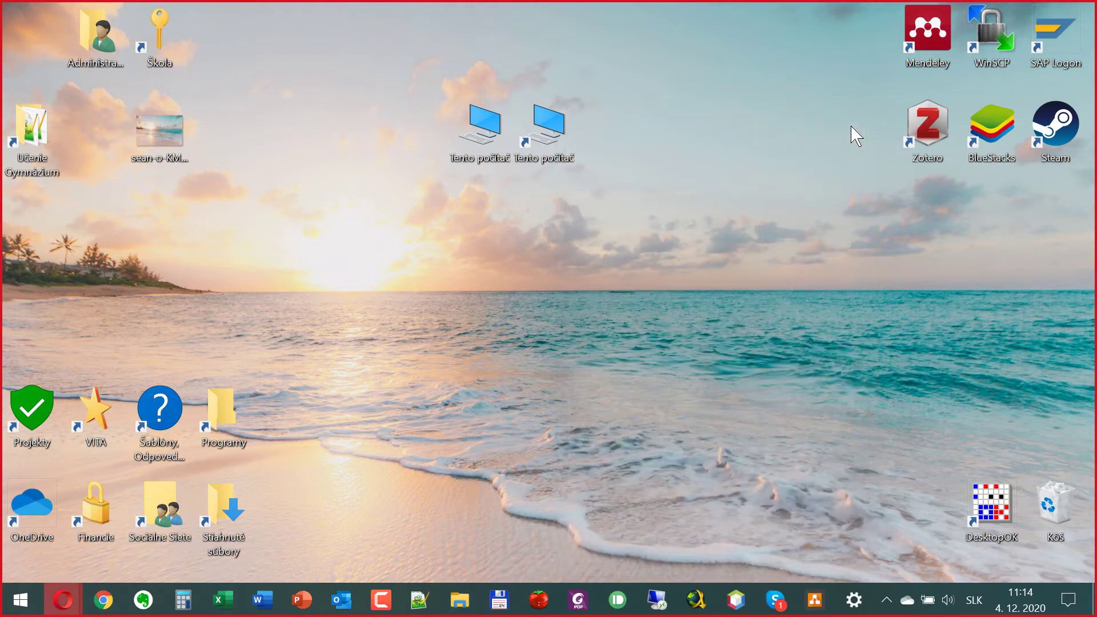
right_click(485, 125)
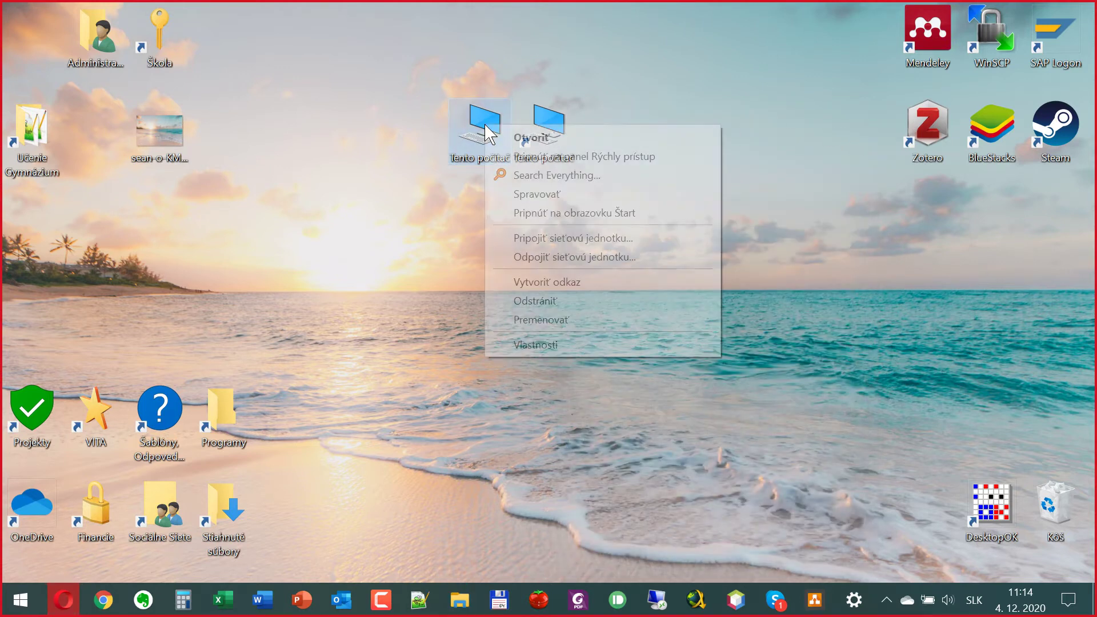
click(563, 345)
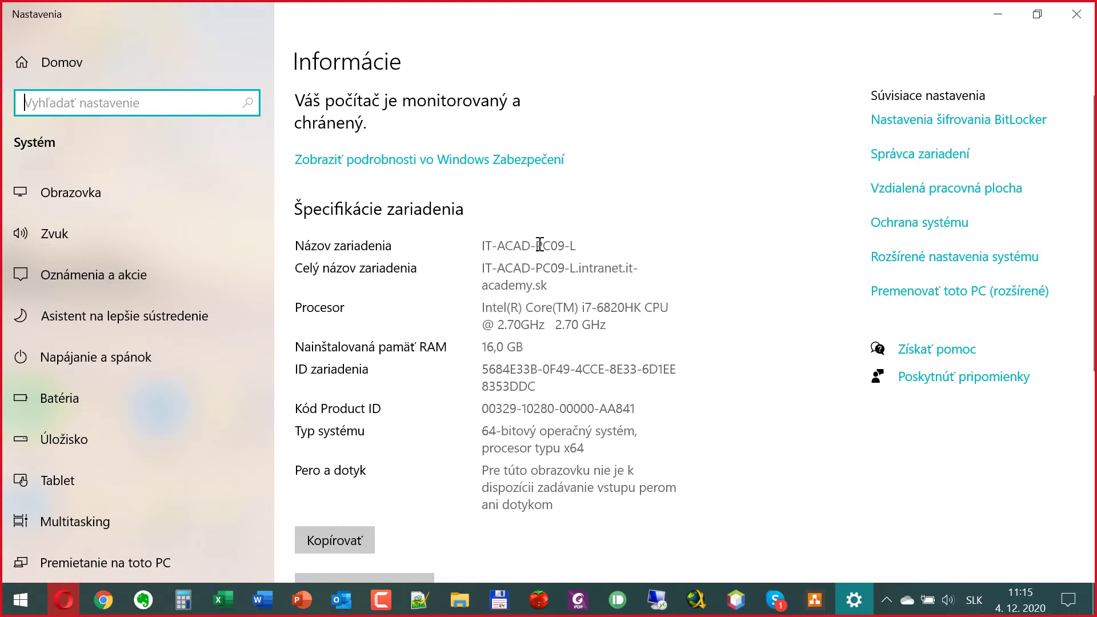
scroll(540, 244, down, 5)
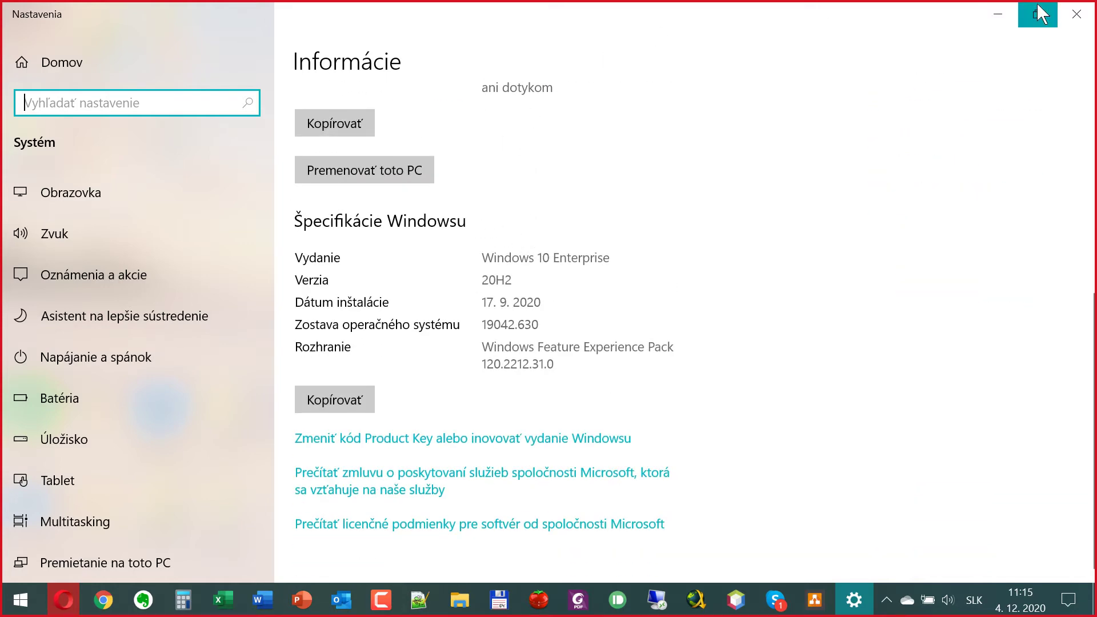
click(1075, 17)
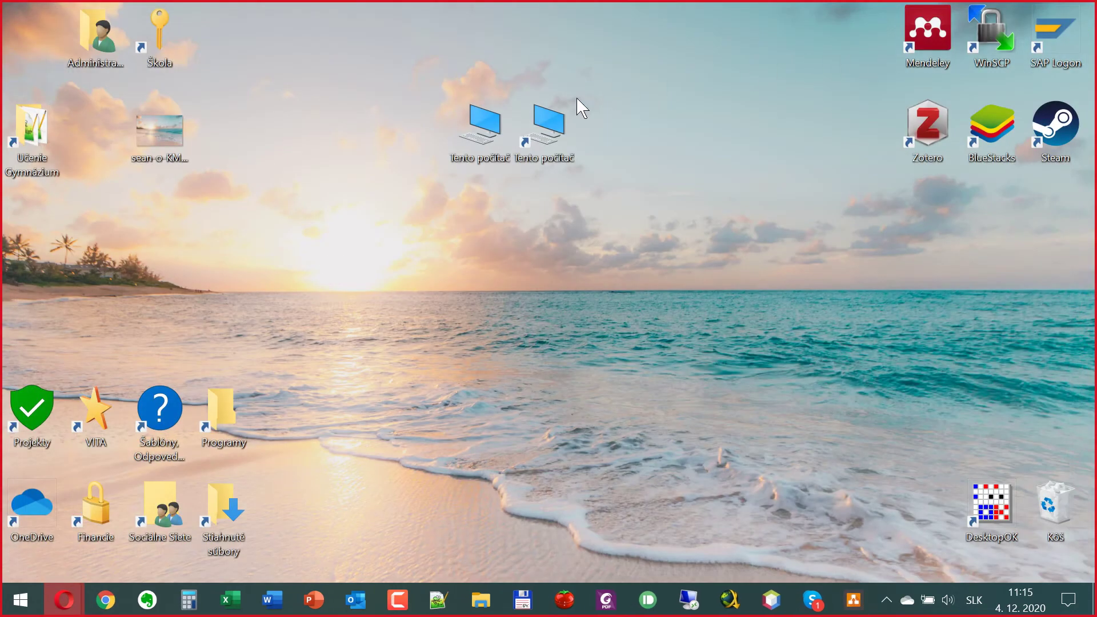
Reopen the system Tento počítač properties, compare the Control Panel with the Windows settings home page, and close both windows
click(480, 137)
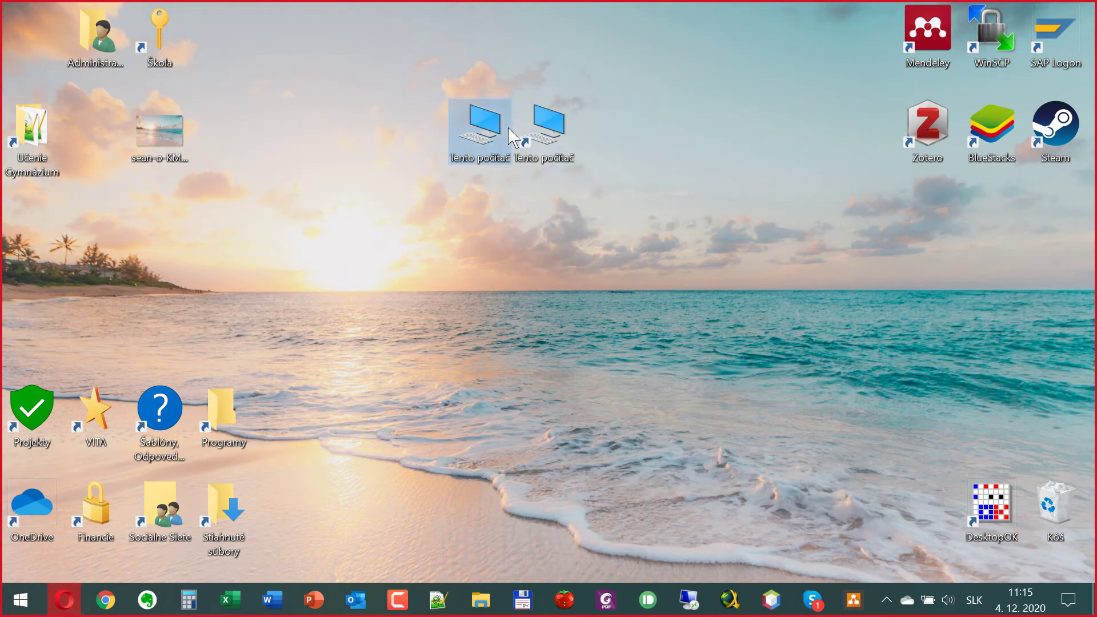
right_click(480, 137)
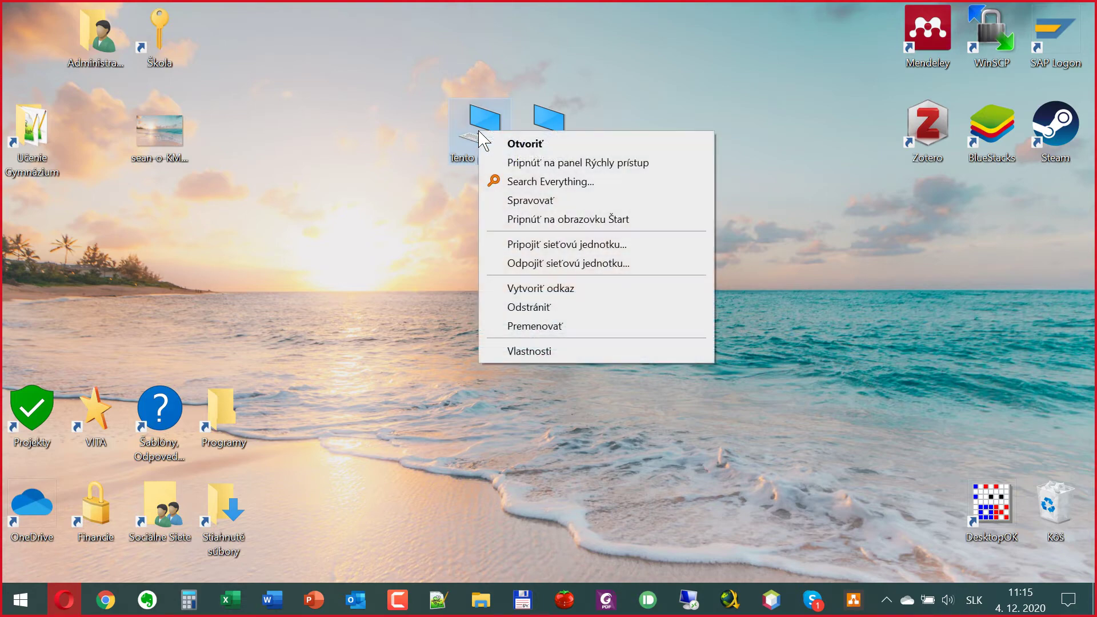
click(548, 350)
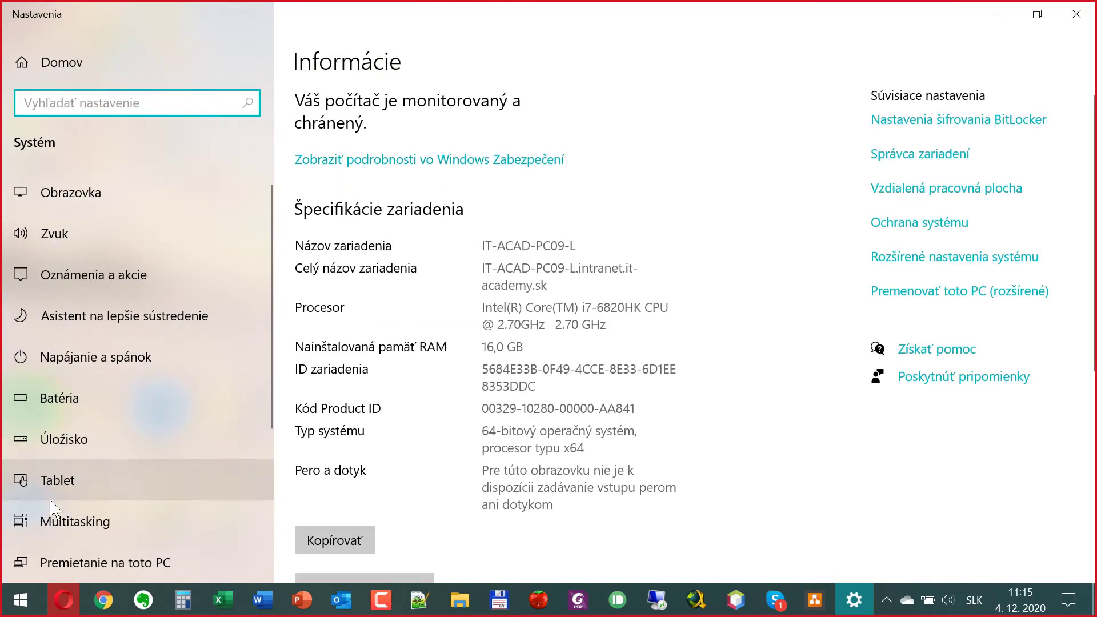
click(20, 599)
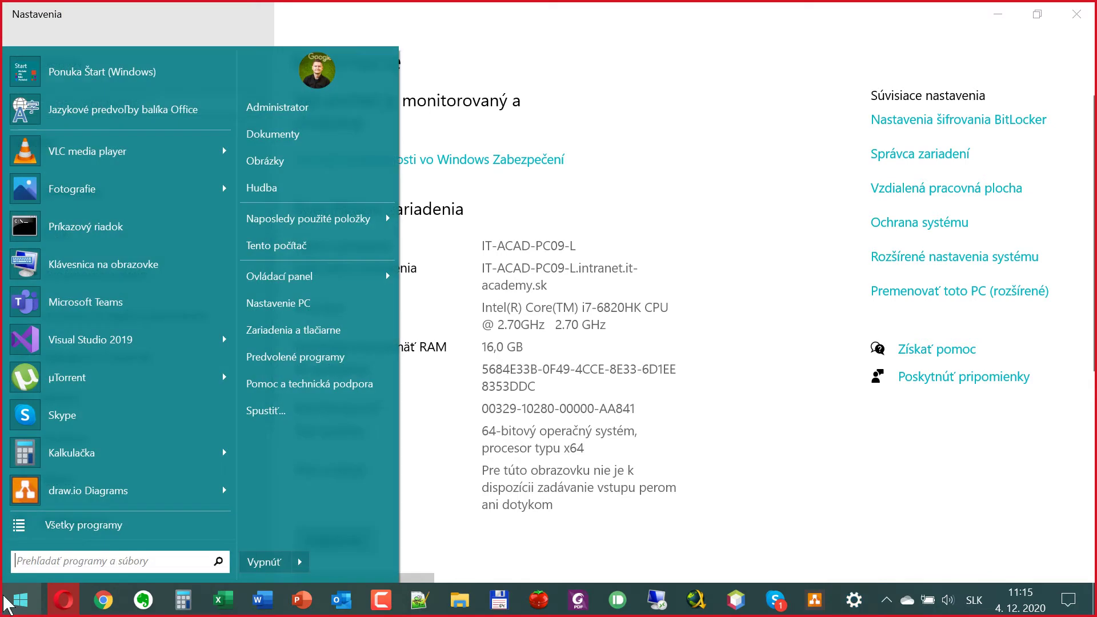
click(261, 276)
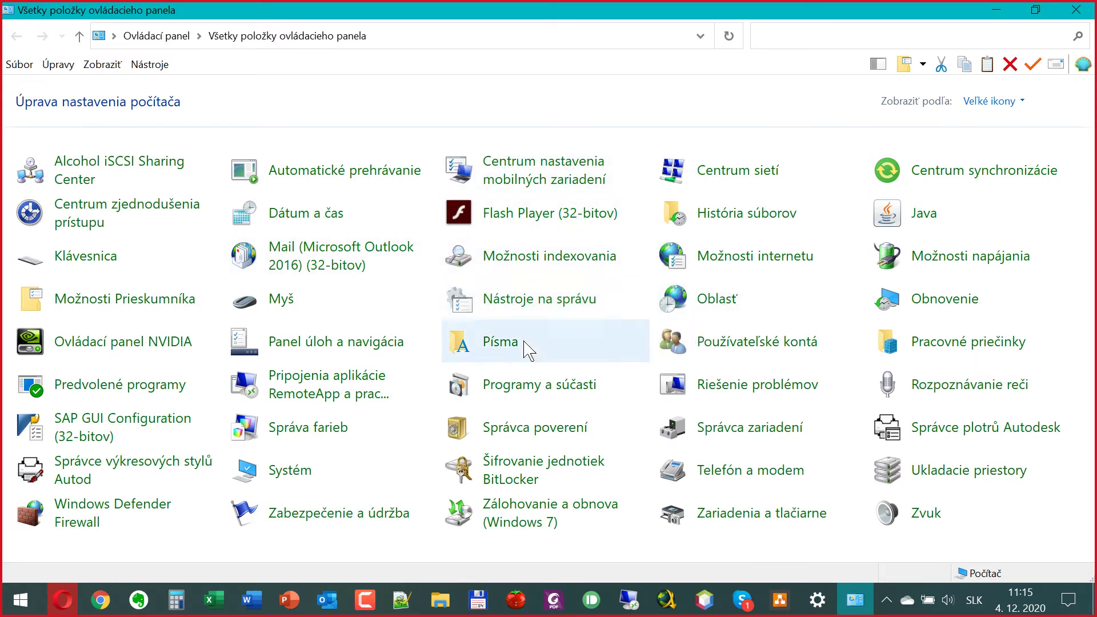
click(1068, 600)
click(868, 304)
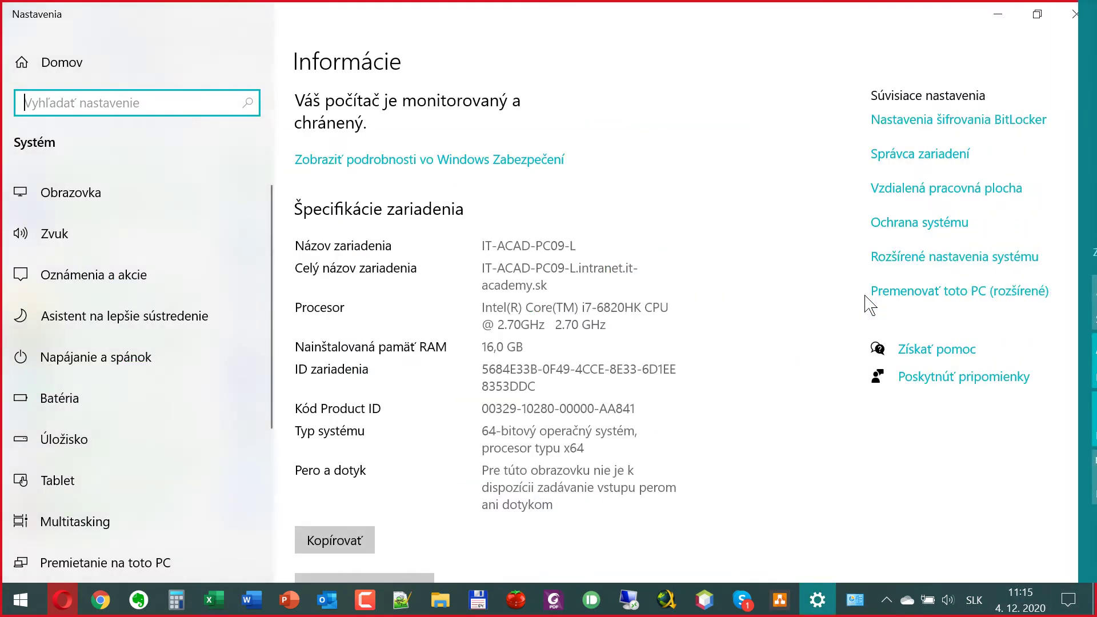
click(57, 67)
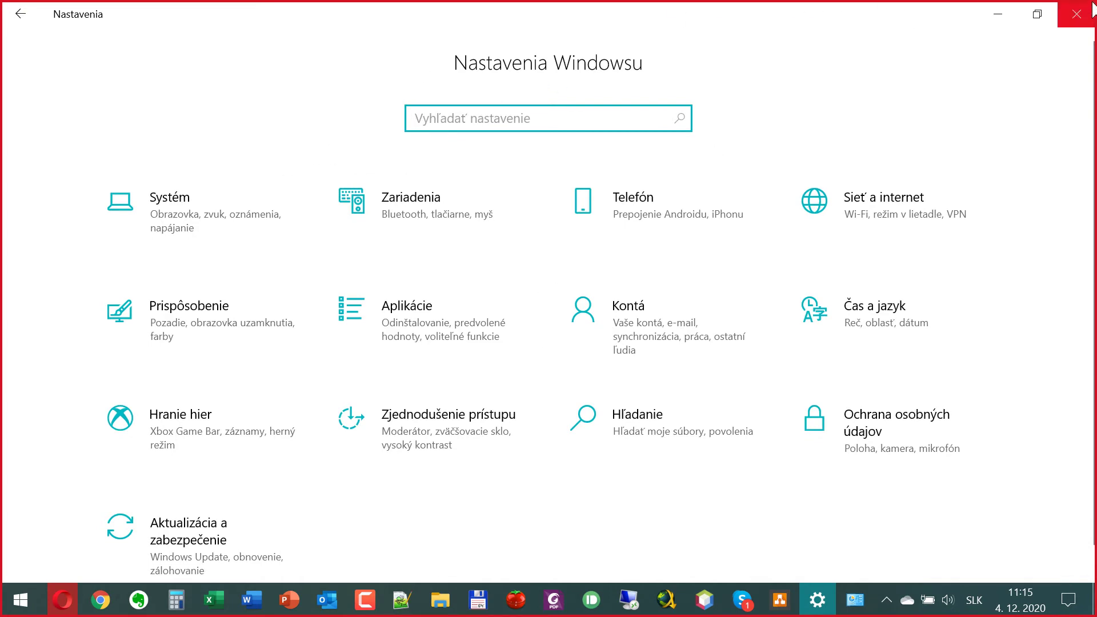
click(1077, 14)
click(1061, 15)
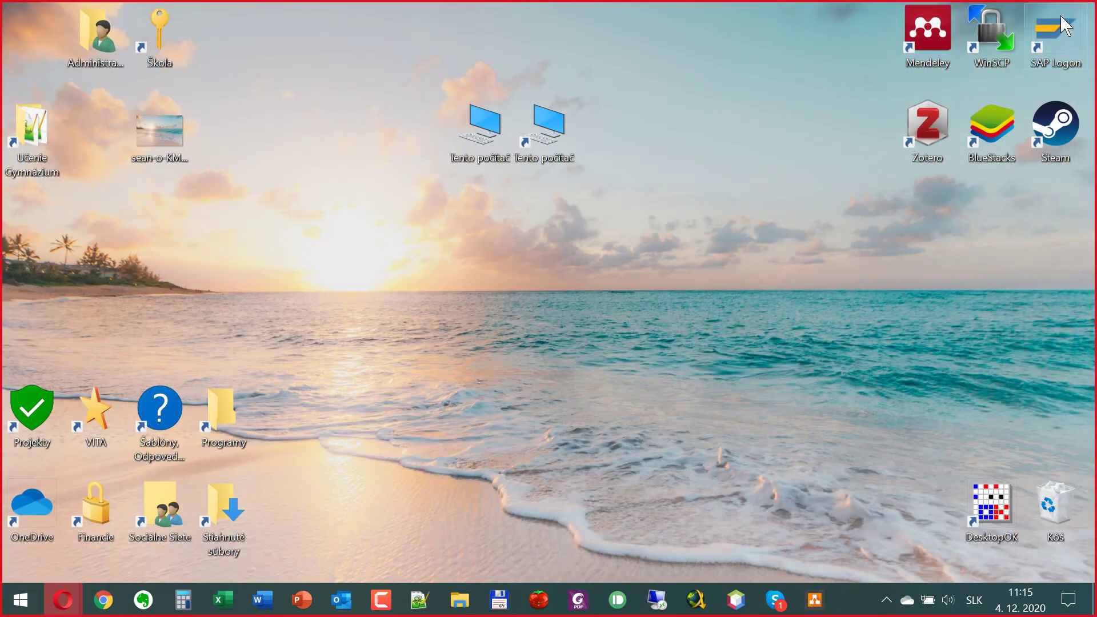
Move the system Tento počítač icon beside the Administrator folder on the desktop and open Control Panel by searching for "control"
drag(499, 133, 29, 48)
click(19, 601)
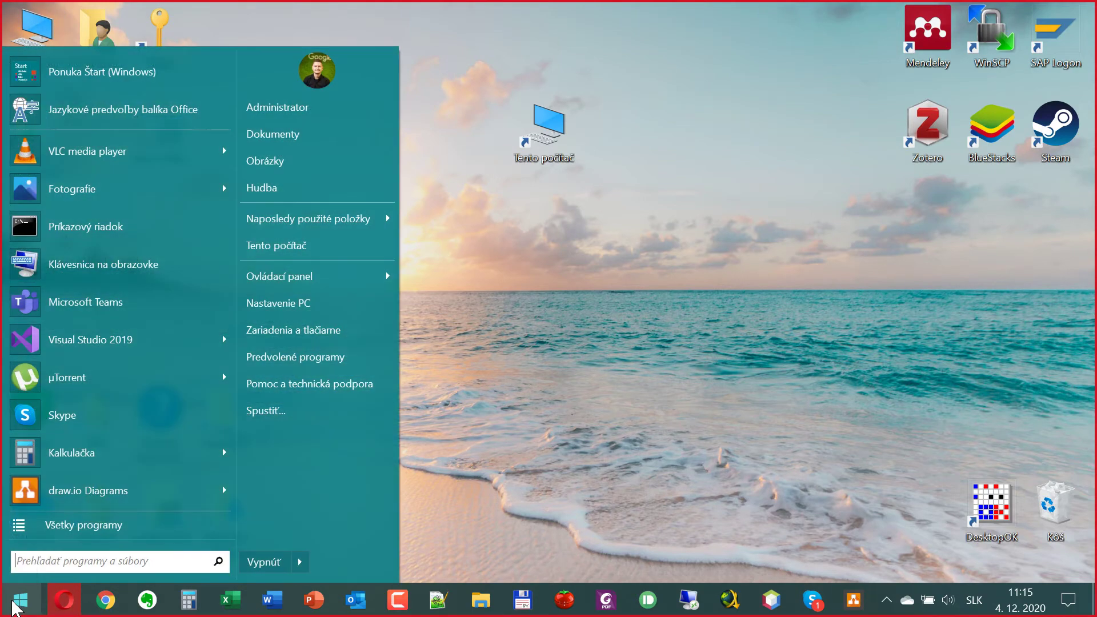
text(control)
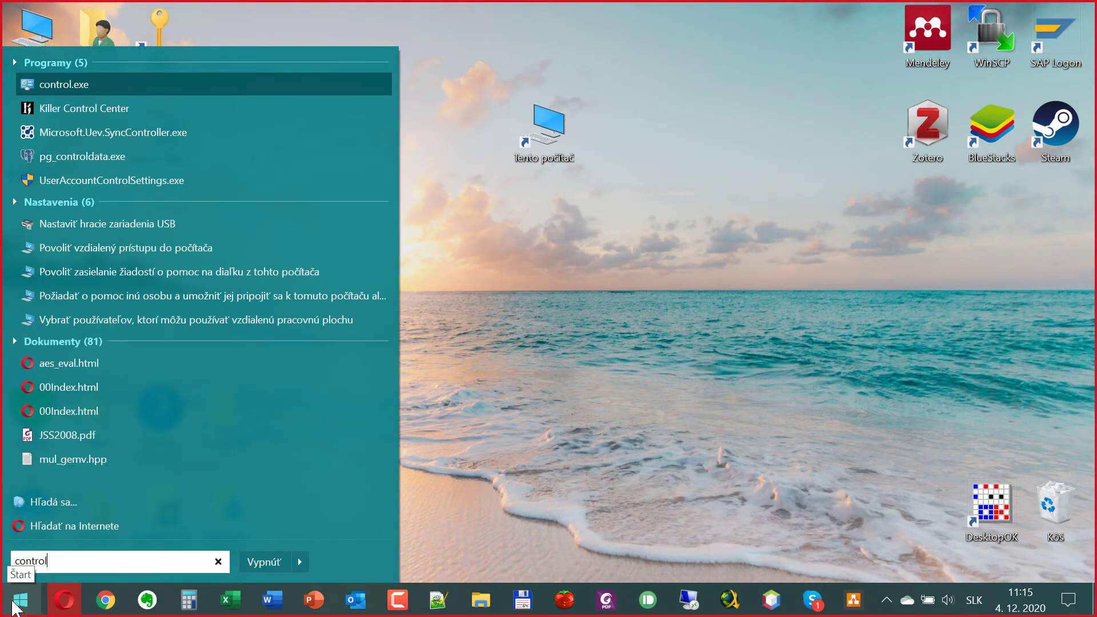
click(86, 84)
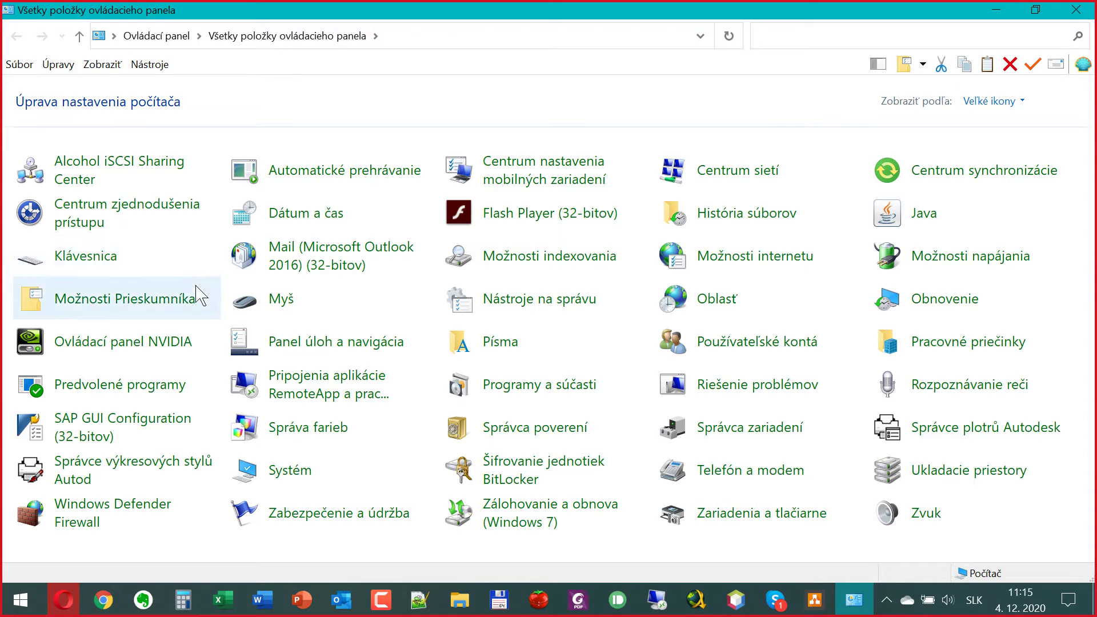
Show the Control Panel items by Kategória, and switch the view back to Veľké ikony
click(993, 103)
click(996, 124)
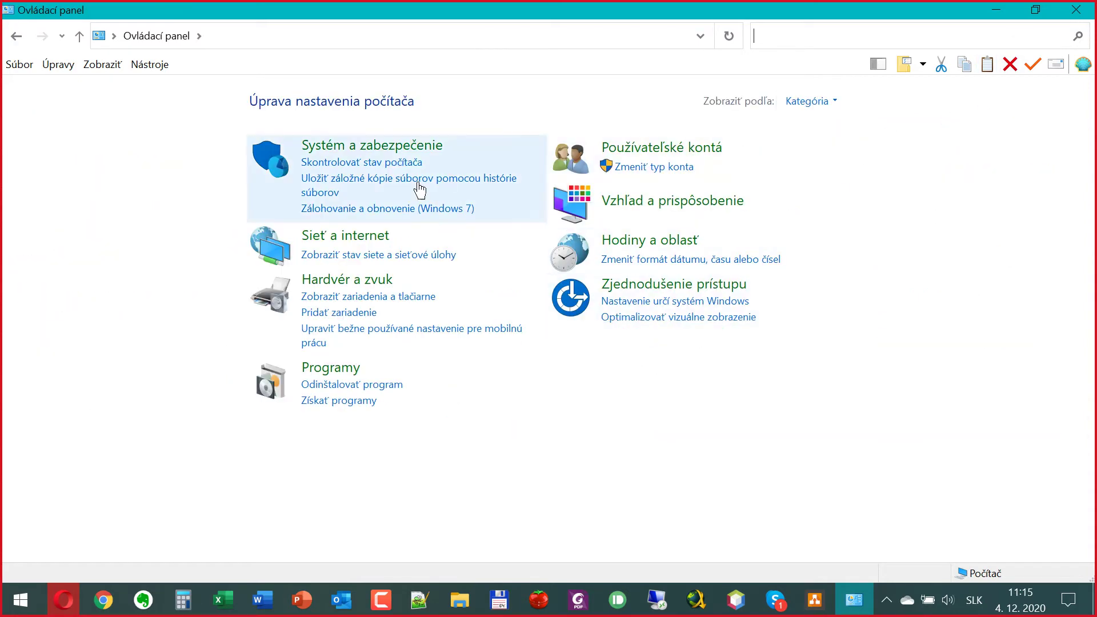
click(808, 101)
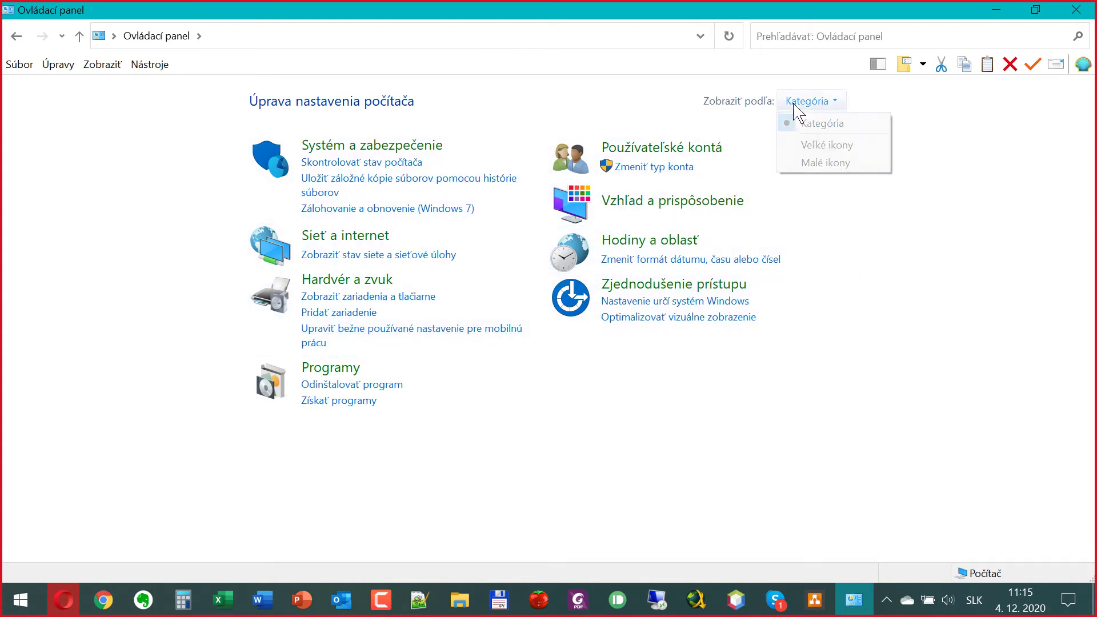
click(827, 146)
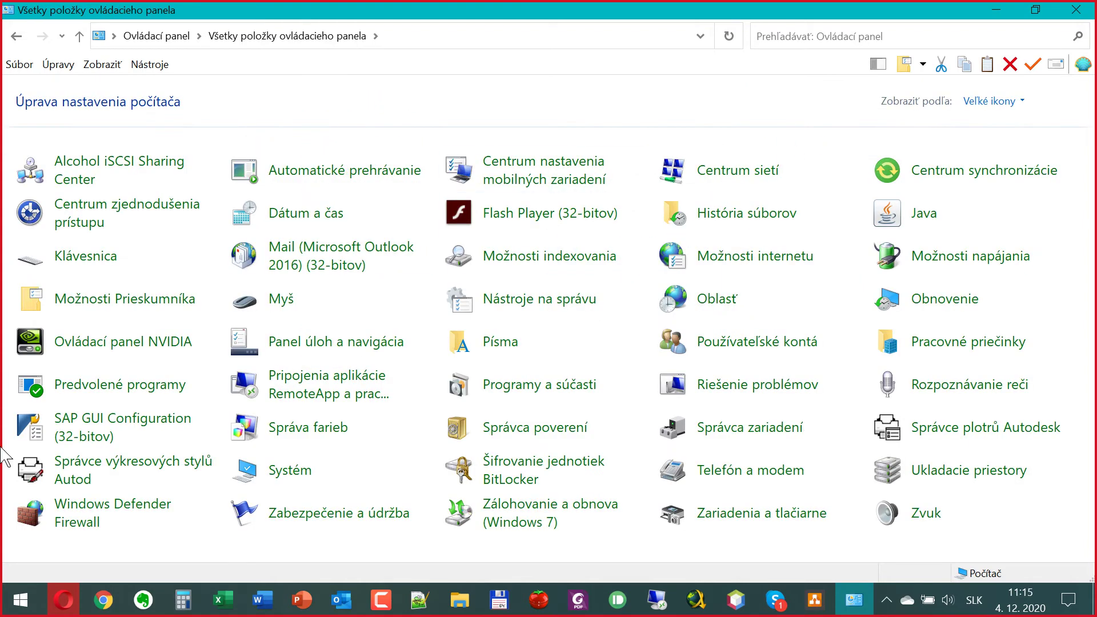
click(20, 600)
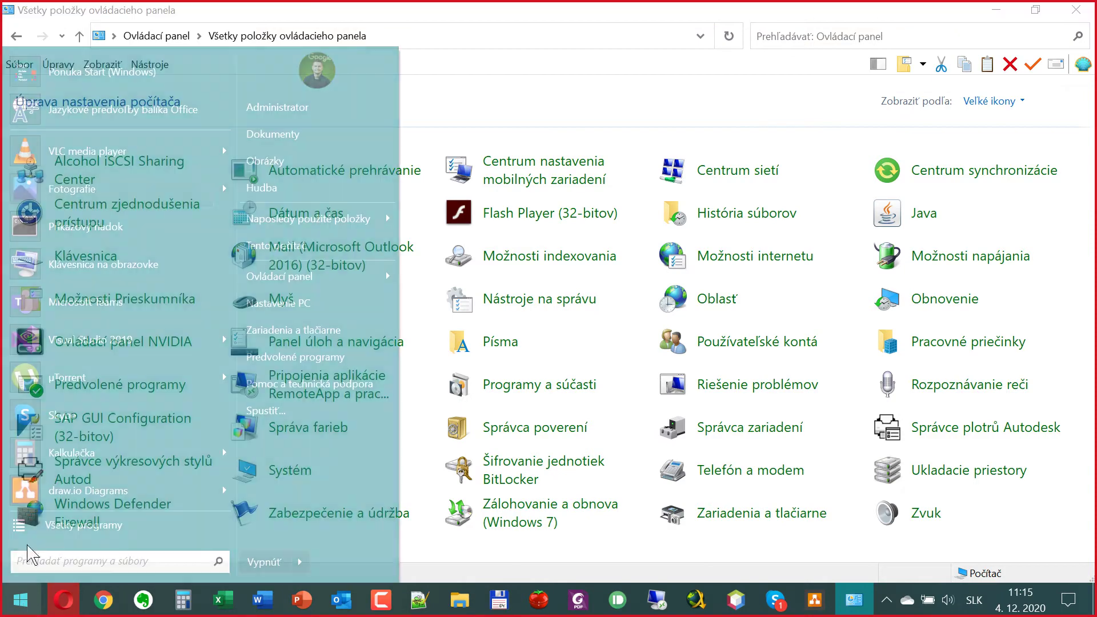
click(63, 105)
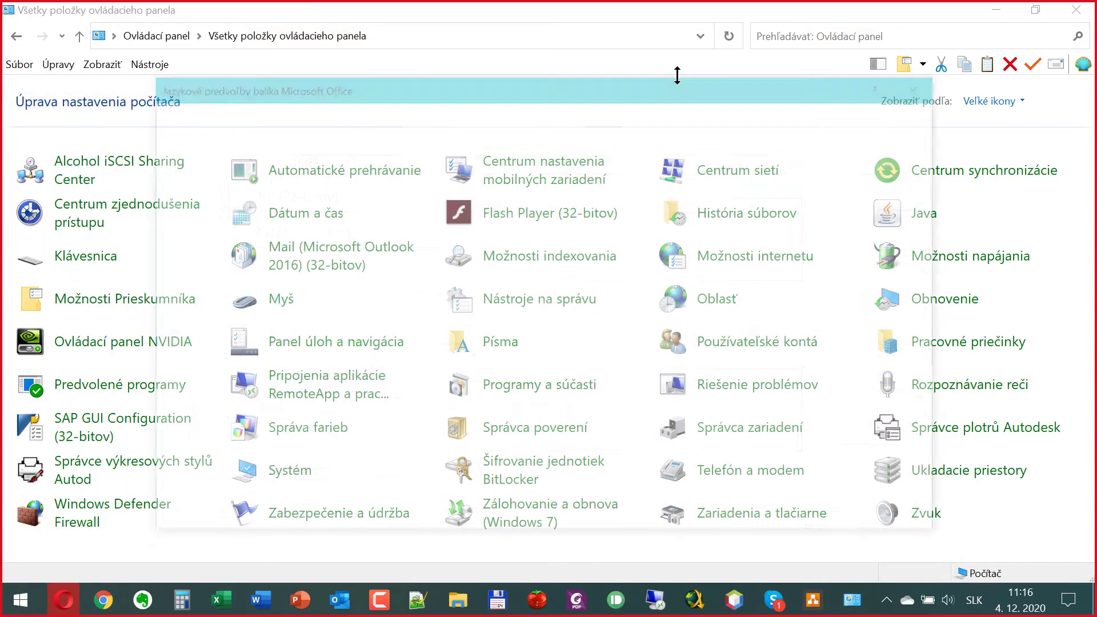
click(930, 89)
Search the original Windows Start menu for "control.exe", open Control Panel from it and close the window
key(super)
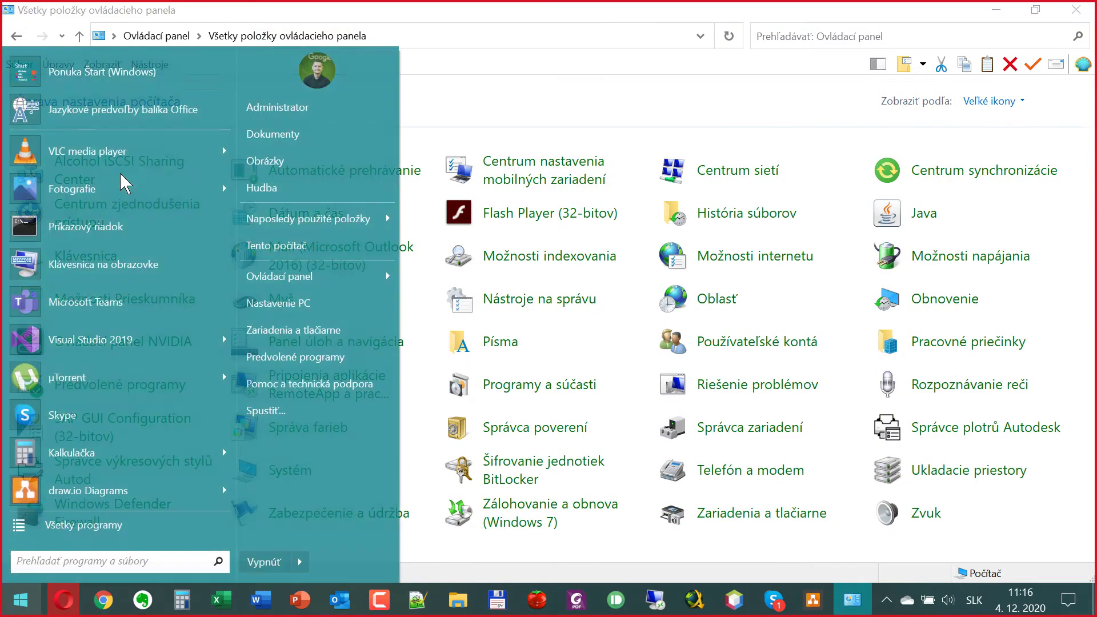
click(110, 75)
text(control)
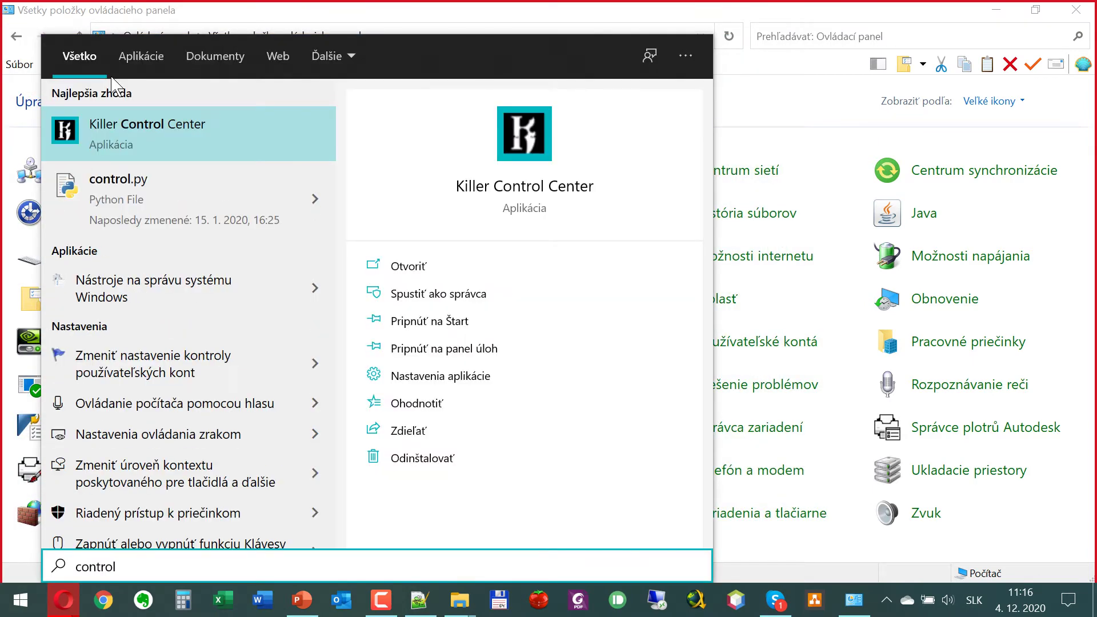
text(.exe)
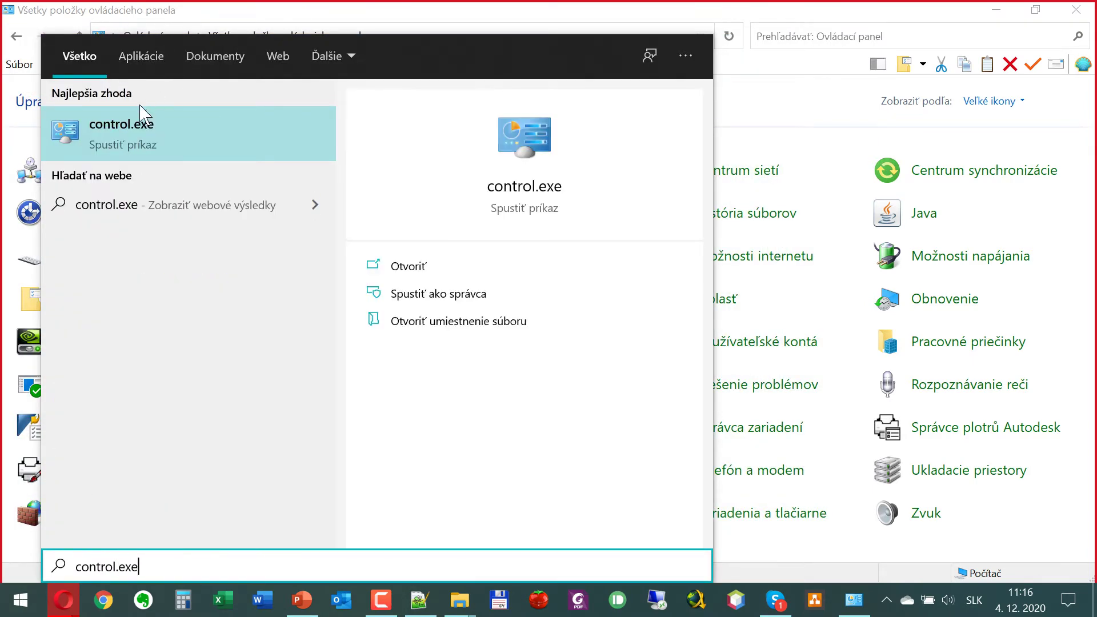
click(122, 142)
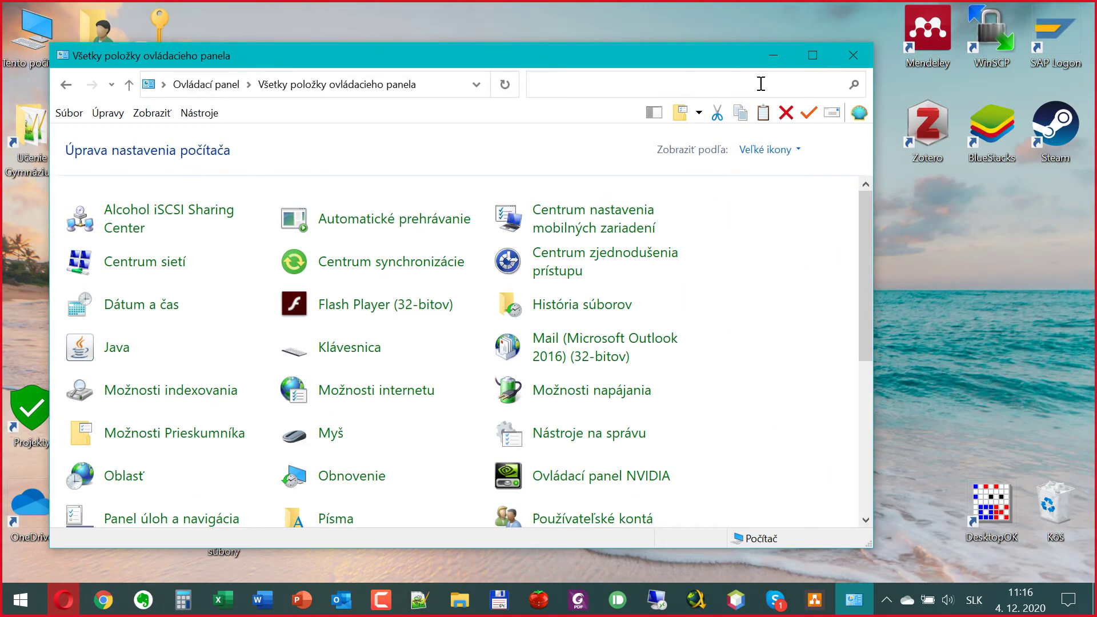
click(846, 54)
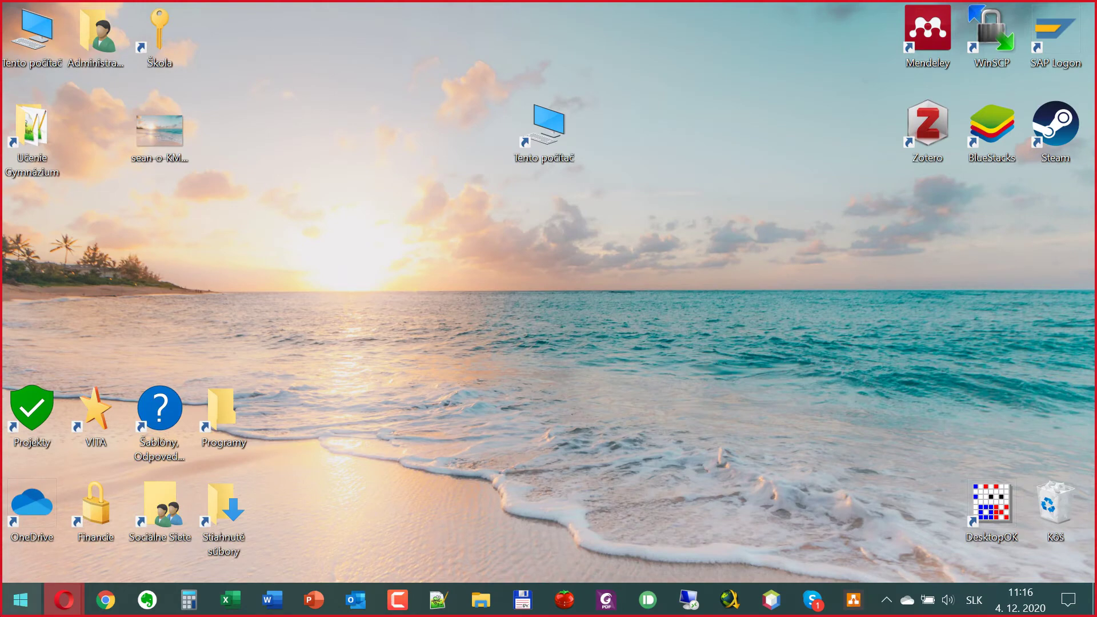
Find Ovládací panel with the search term "ovl", view it and close its window
click(20, 599)
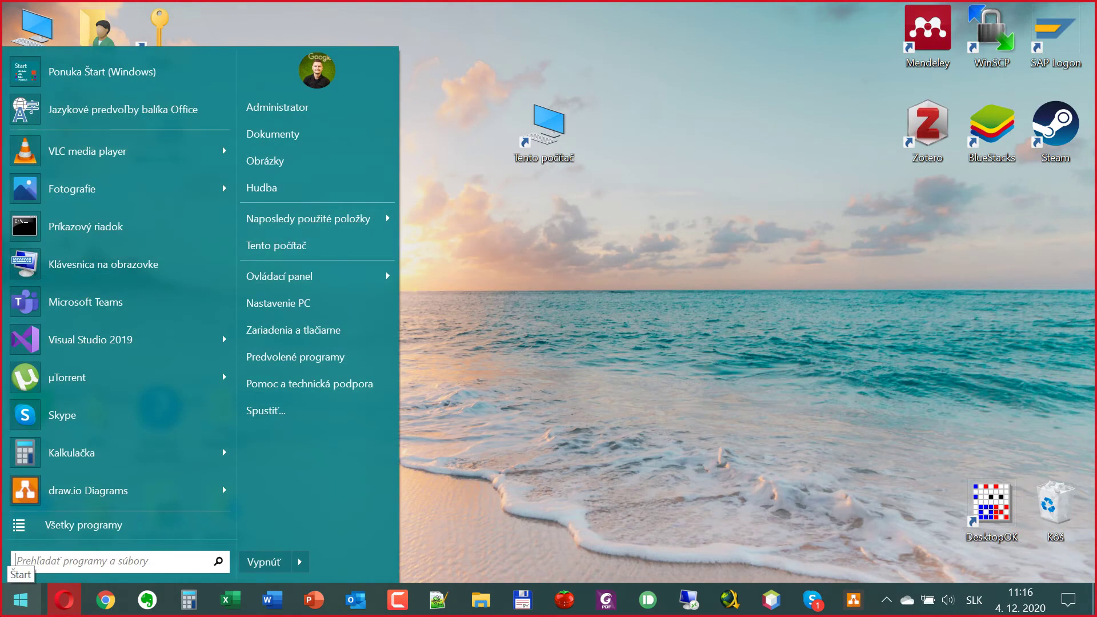
text(ovlda)
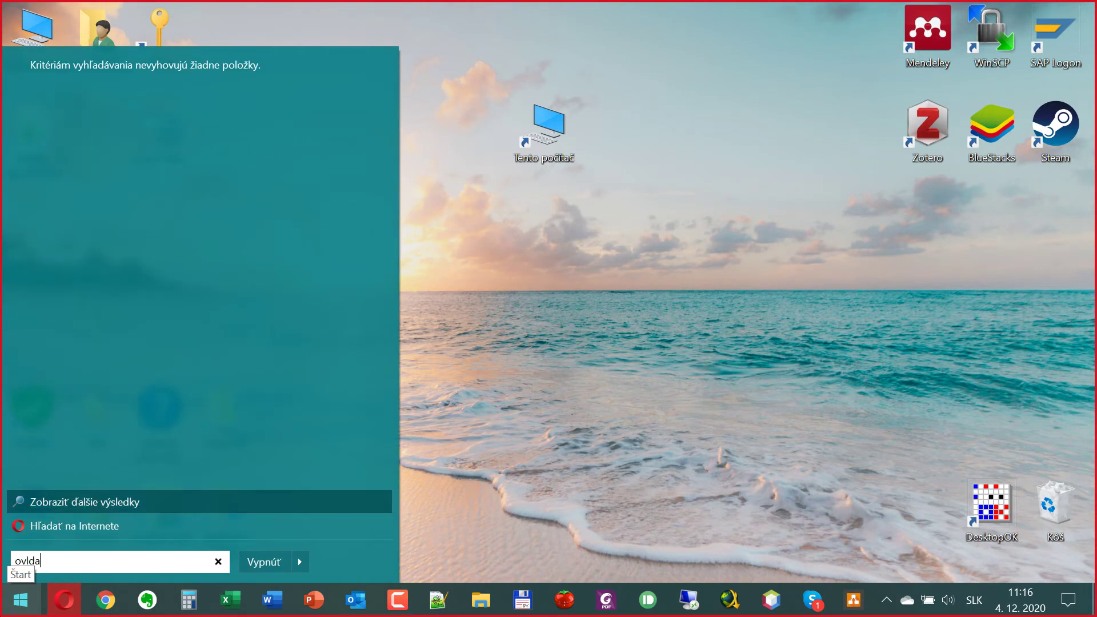
key(BackSpace)
key(BackSpace)
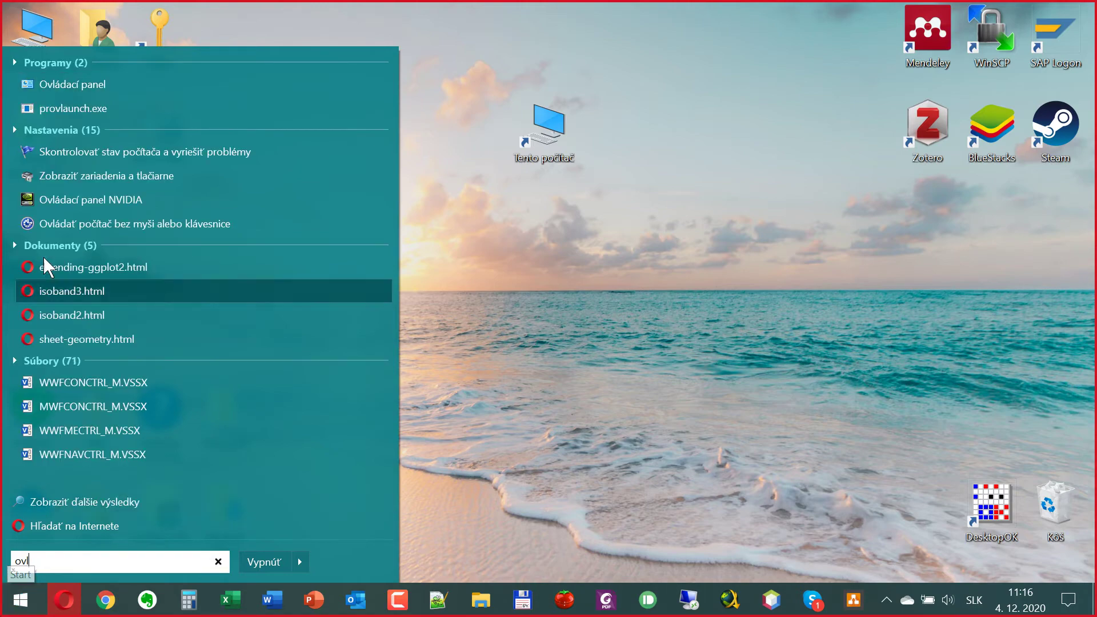
click(97, 83)
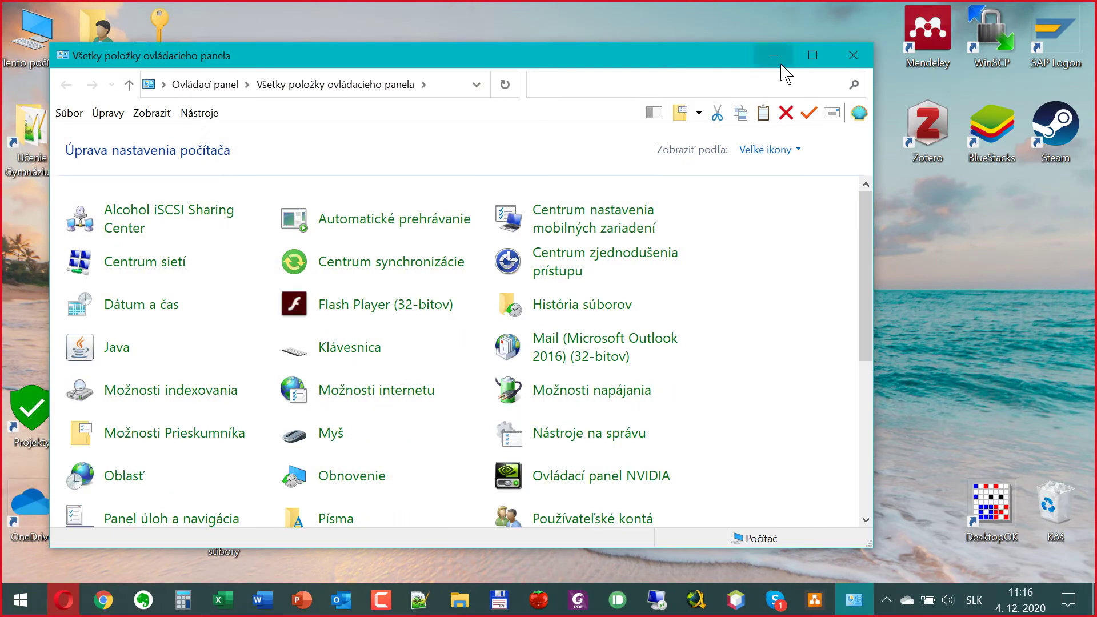
click(847, 62)
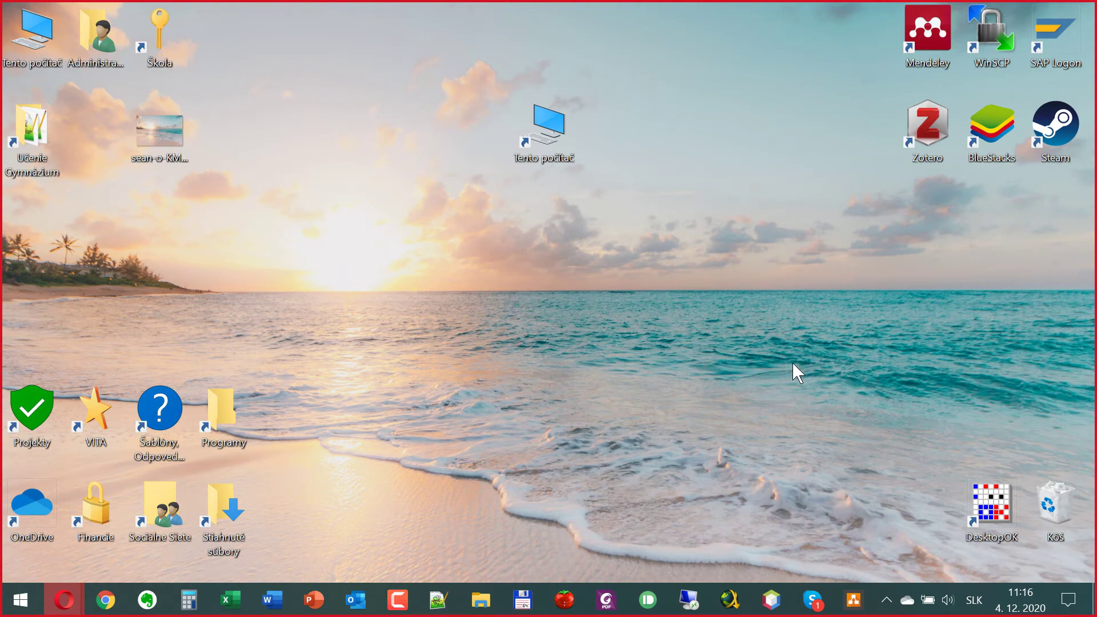
View all Windows settings from the notification centre and close them, and briefly open and close a File Explorer window
click(1067, 600)
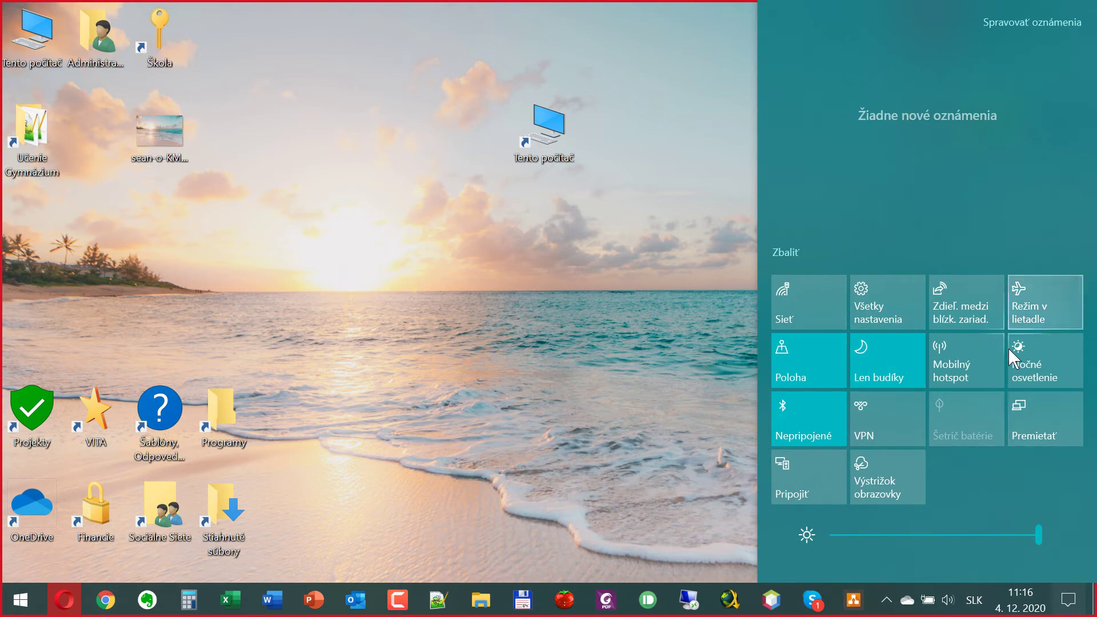
click(888, 295)
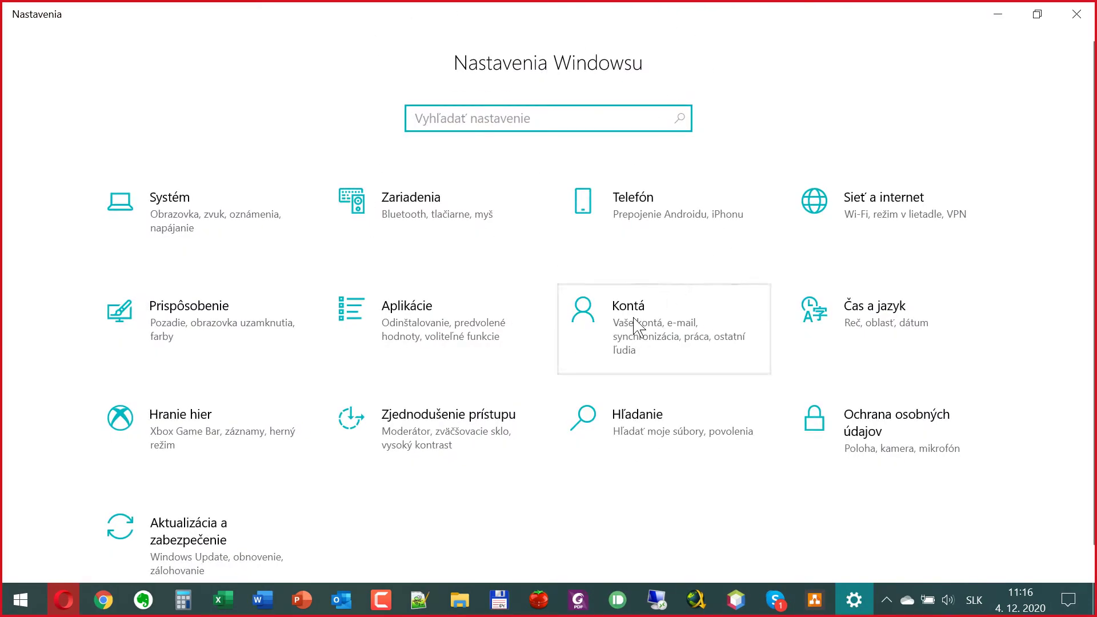
click(1076, 14)
key(super+e)
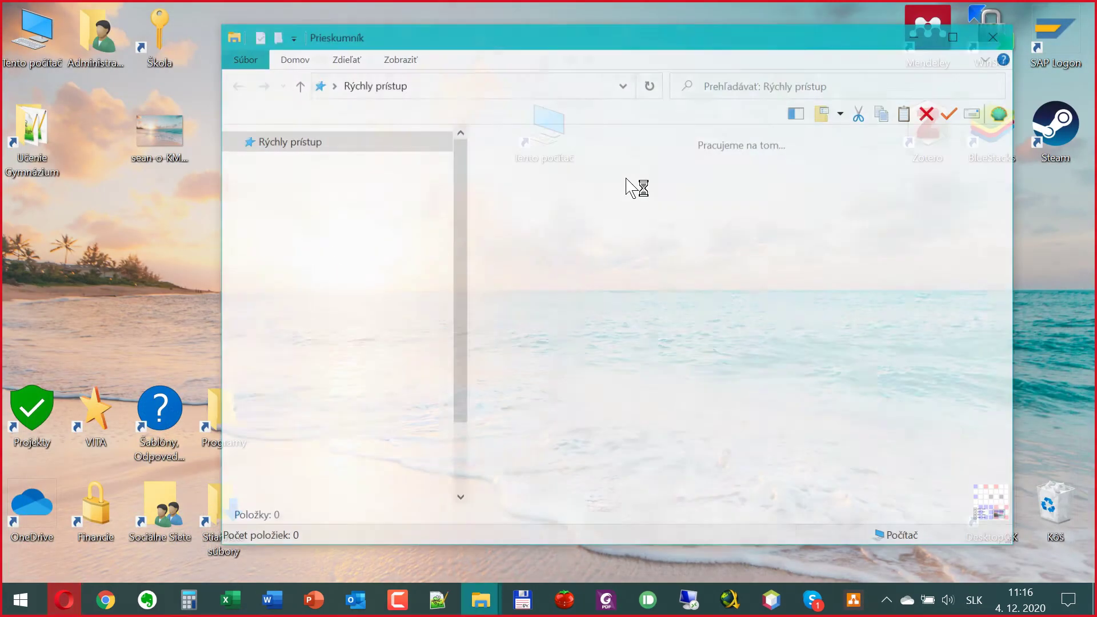
click(996, 33)
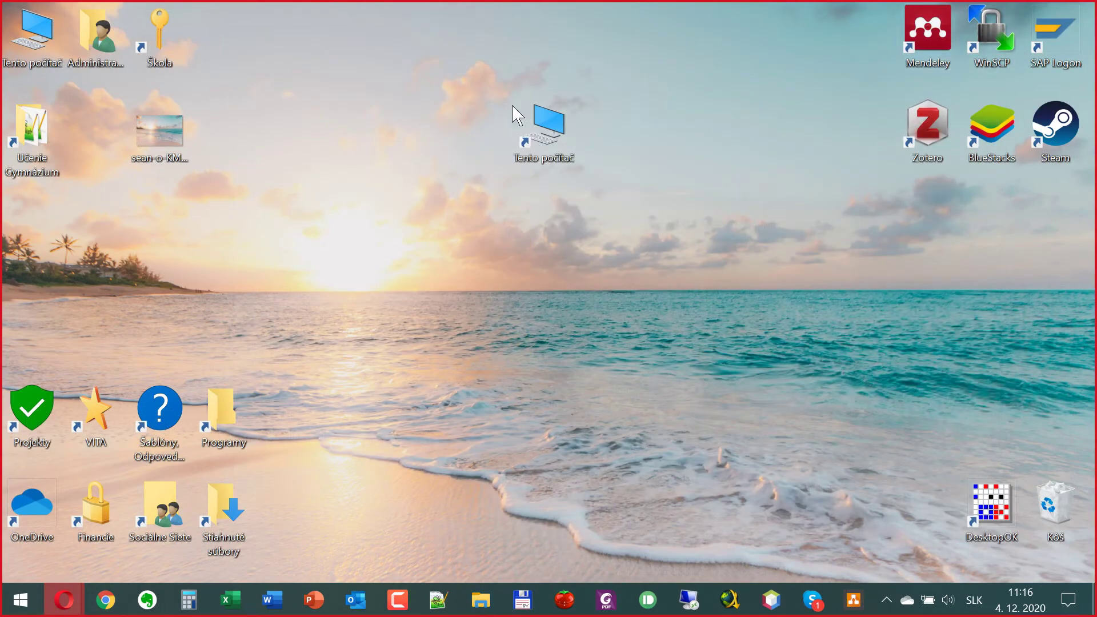
Move the Tento počítač shortcut slightly across the desktop, search the Start menu for "control.e" and dismiss the results
drag(557, 116, 473, 121)
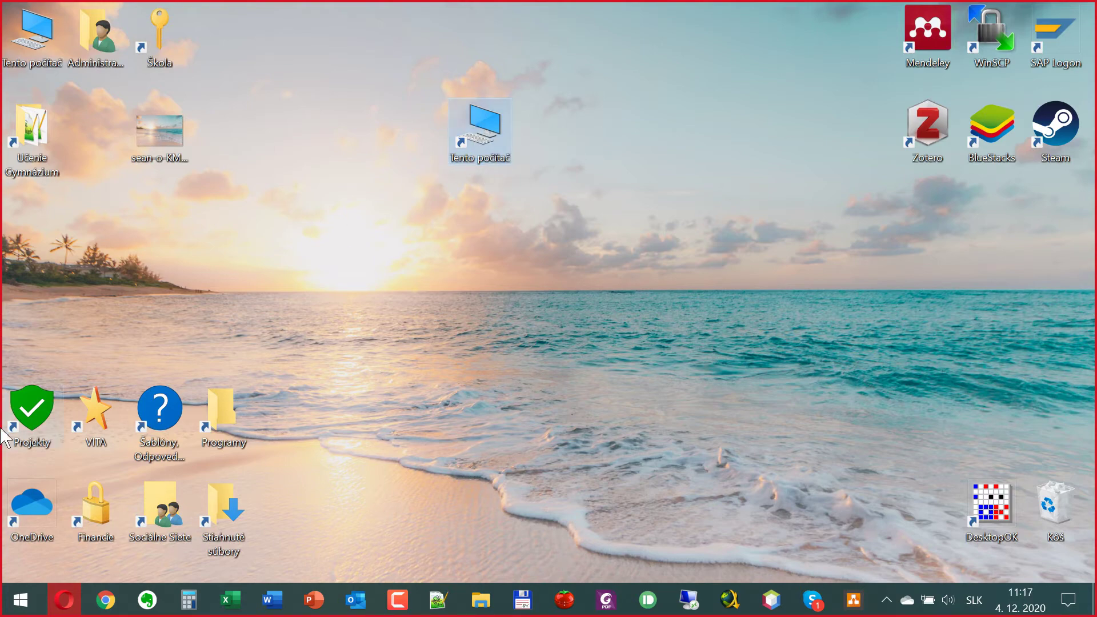
click(3, 601)
text(contr)
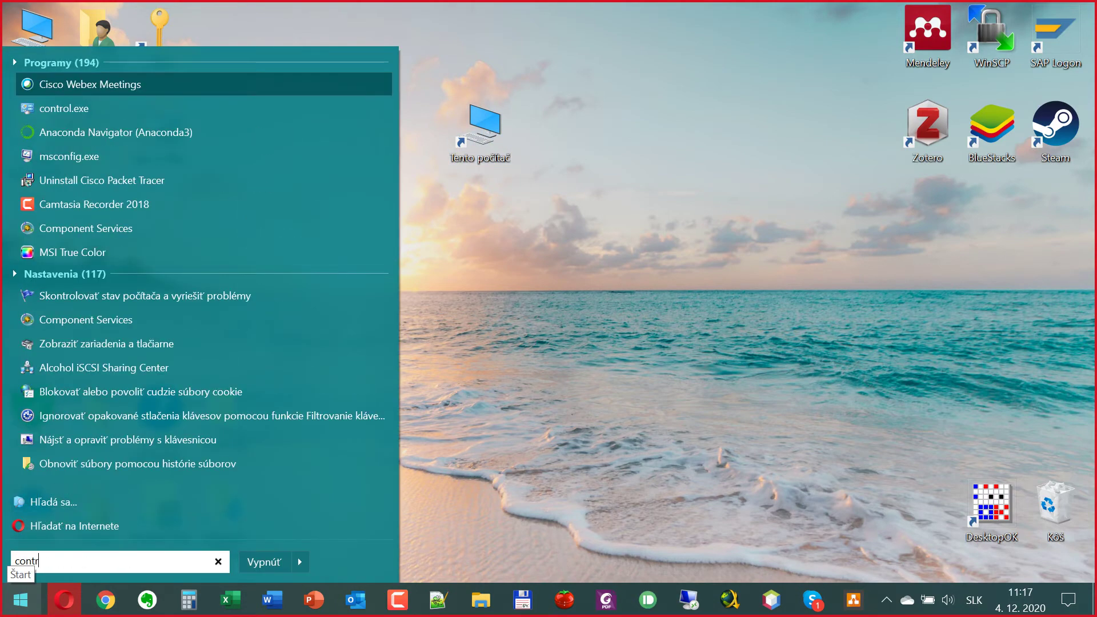
text(ol.e)
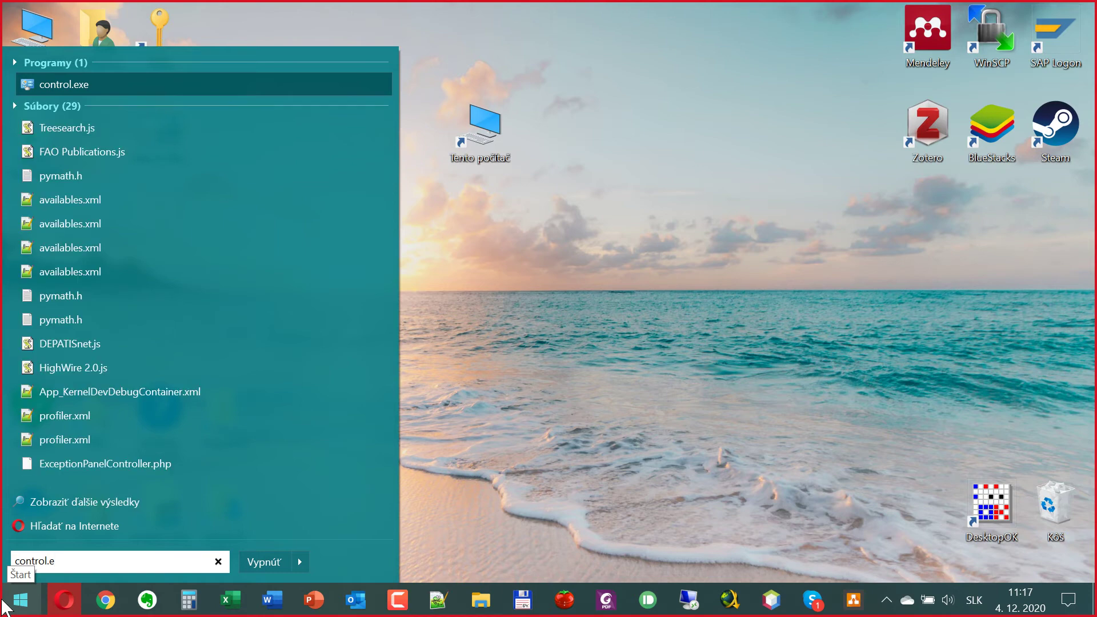
click(577, 337)
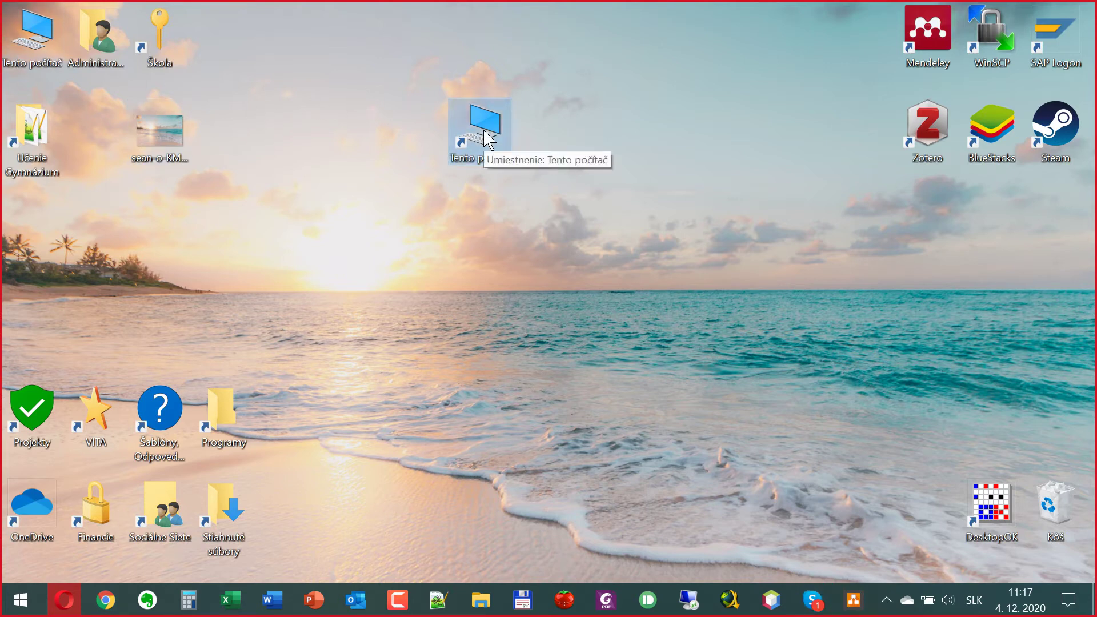
Delete the Tento počítač shortcut from the desktop and move the beach picture file into the Kôš
key(Delete)
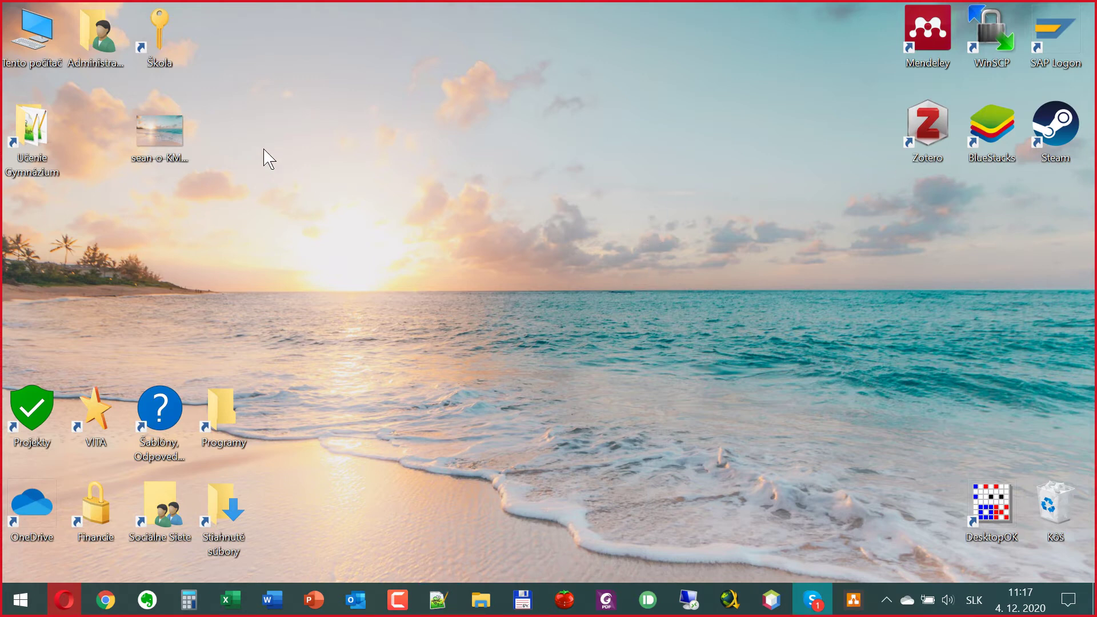
drag(163, 140, 113, 136)
click(388, 153)
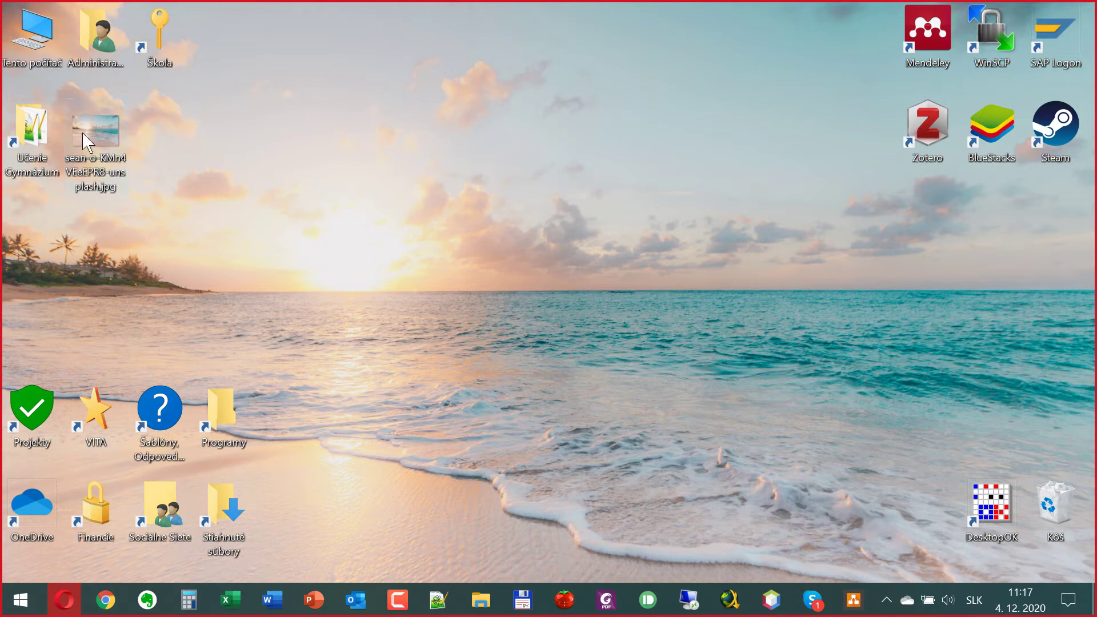
drag(87, 137, 1064, 507)
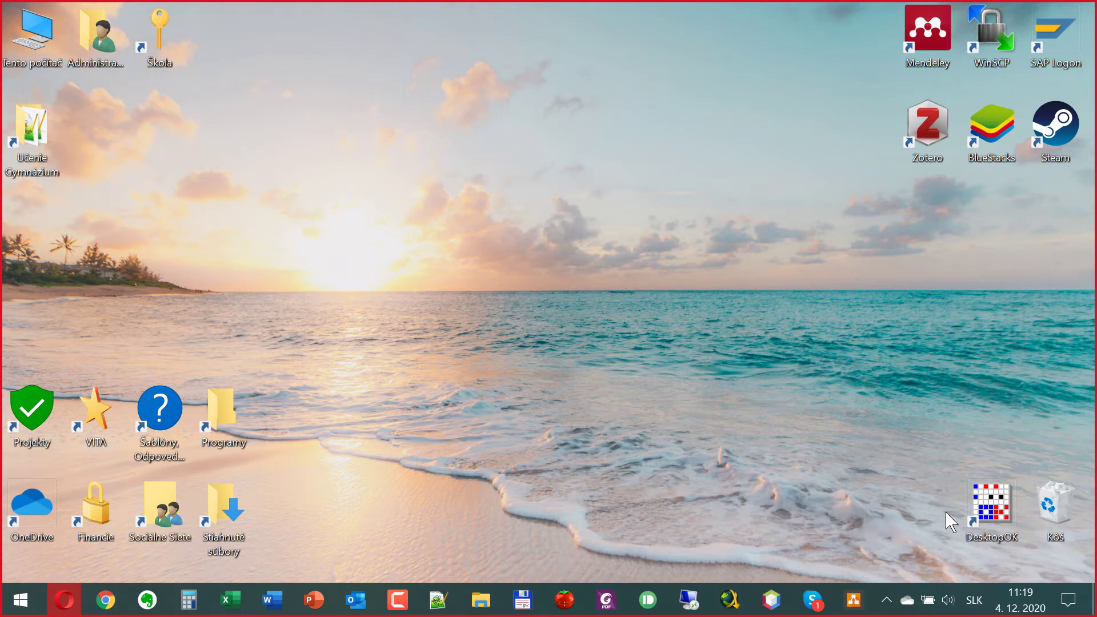
Move the DesktopOK icon to the middle of the desktop and back to its place beside the Kôš
drag(986, 503, 524, 273)
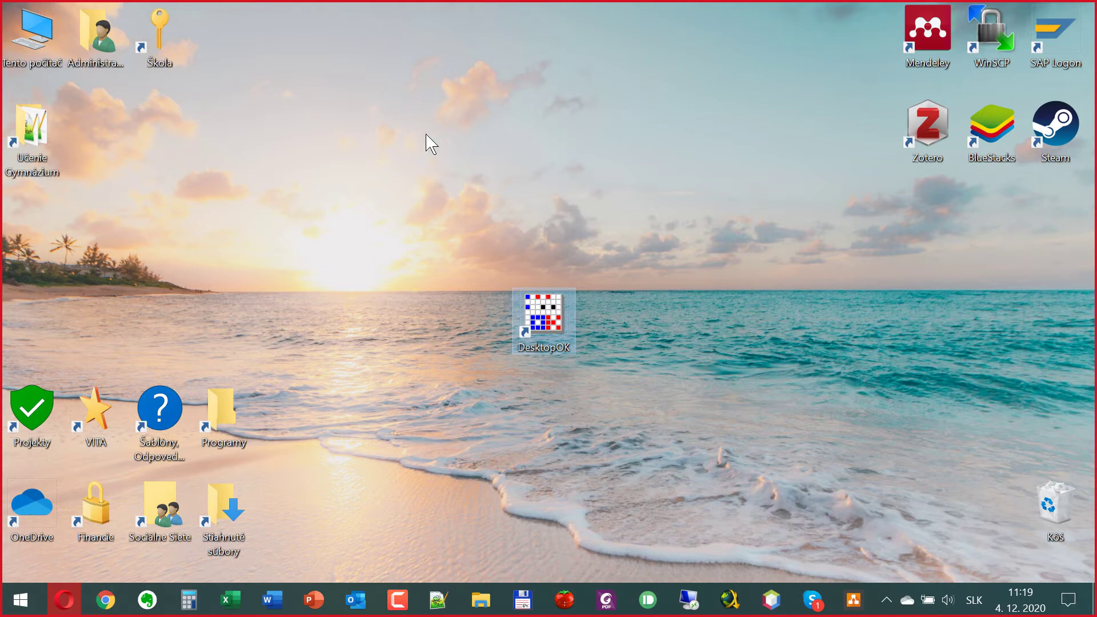
drag(512, 304, 939, 482)
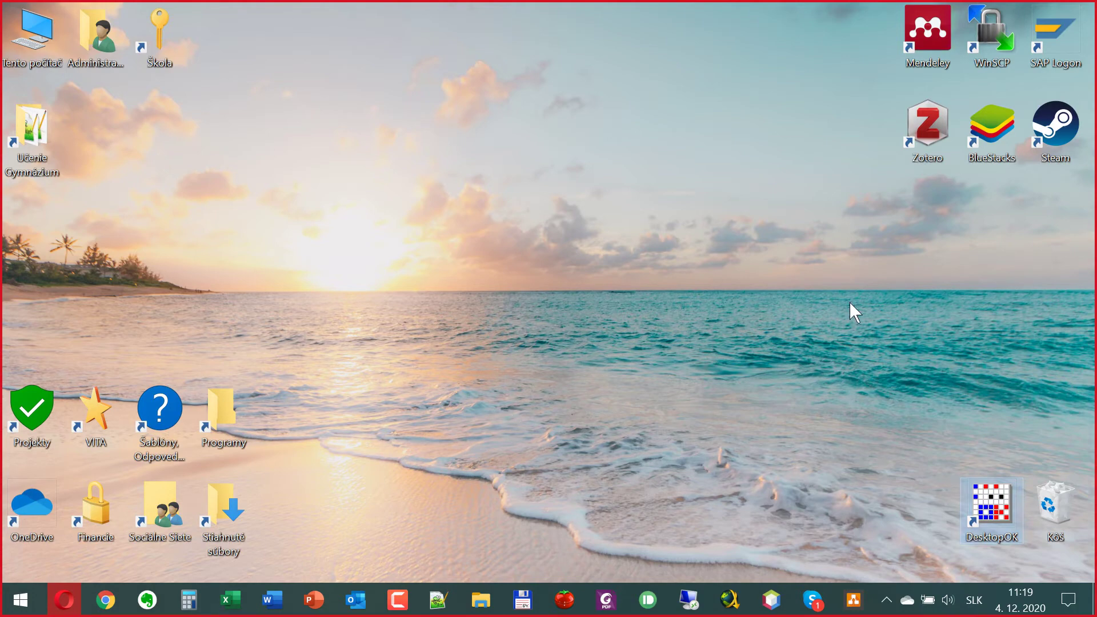
Switch to the Opera window with the beach pictures, open google.sk in a new tab and search for "desktopok"
mouse_move(65, 597)
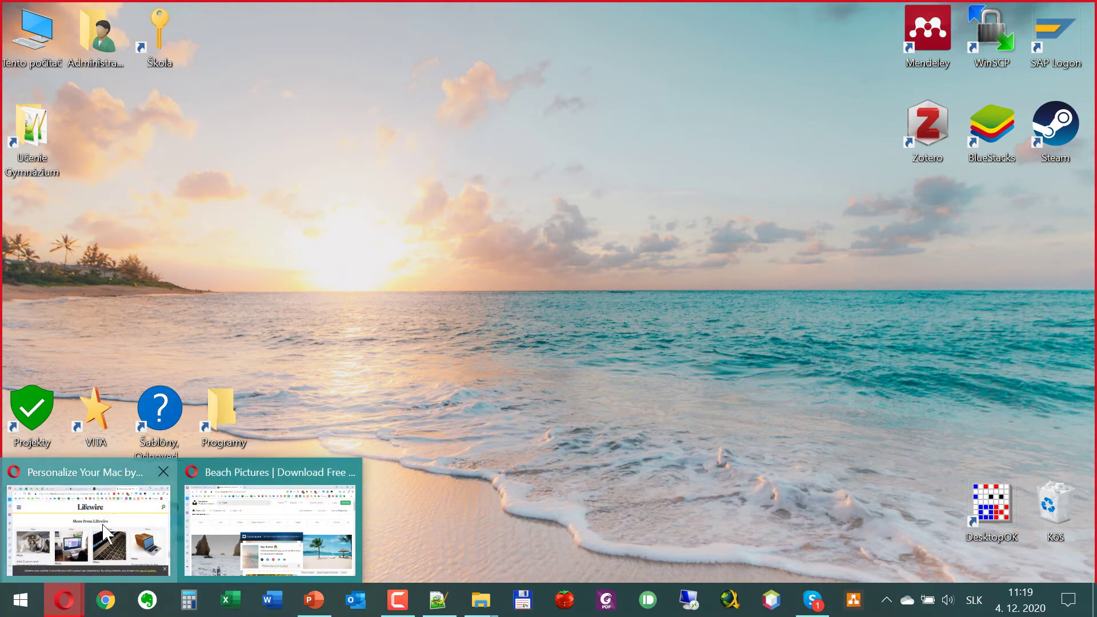
click(244, 521)
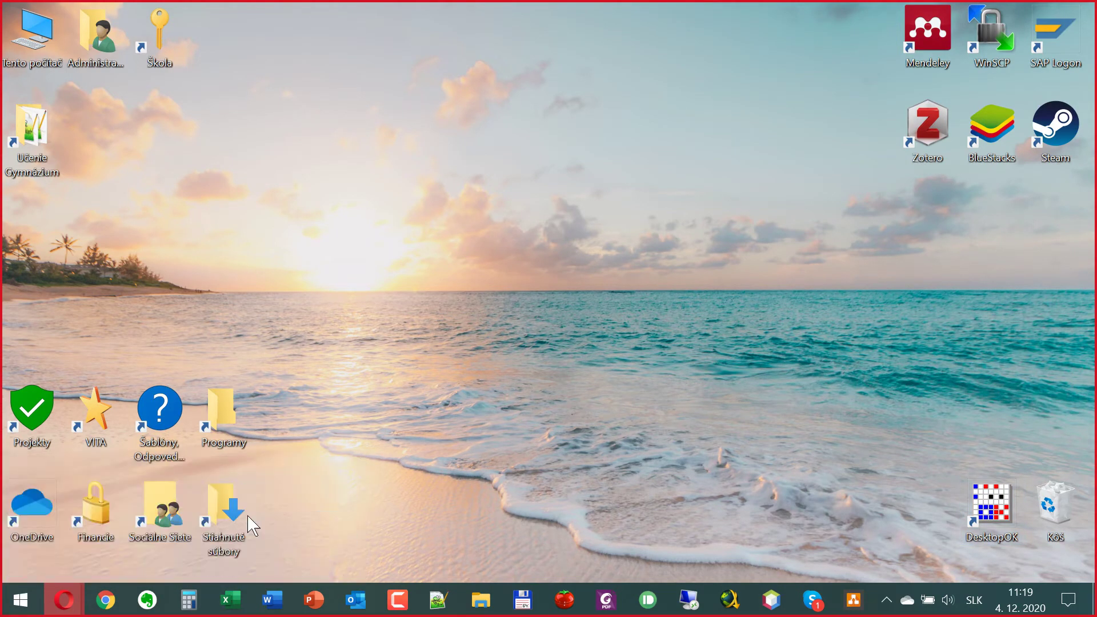
click(385, 20)
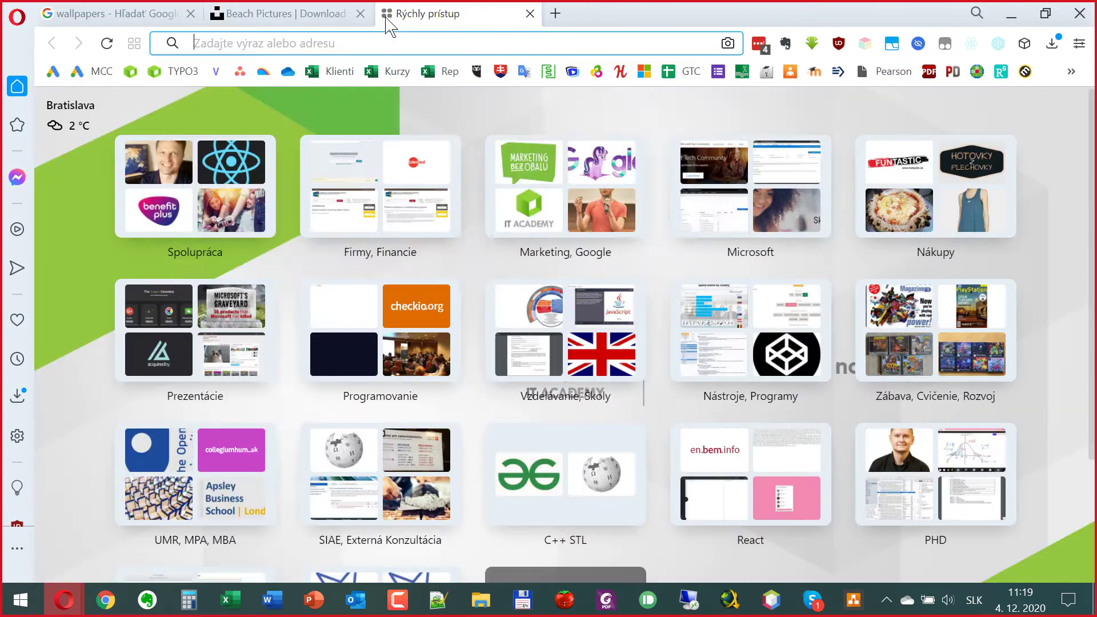
text(google.sk)
key(Return)
text(de)
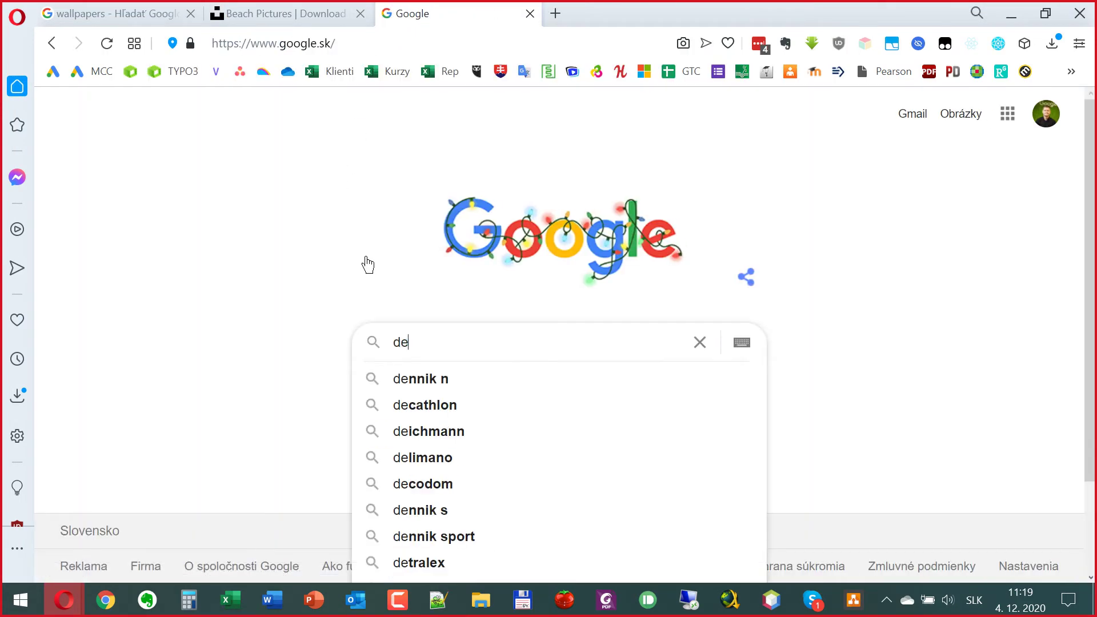
text(sktopok)
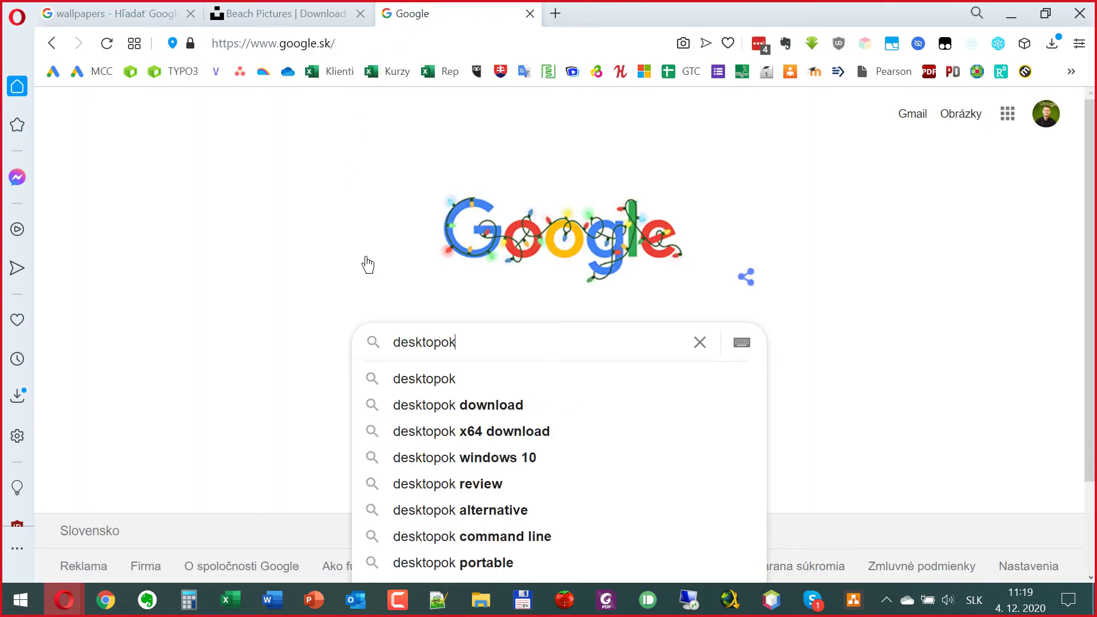
key(Return)
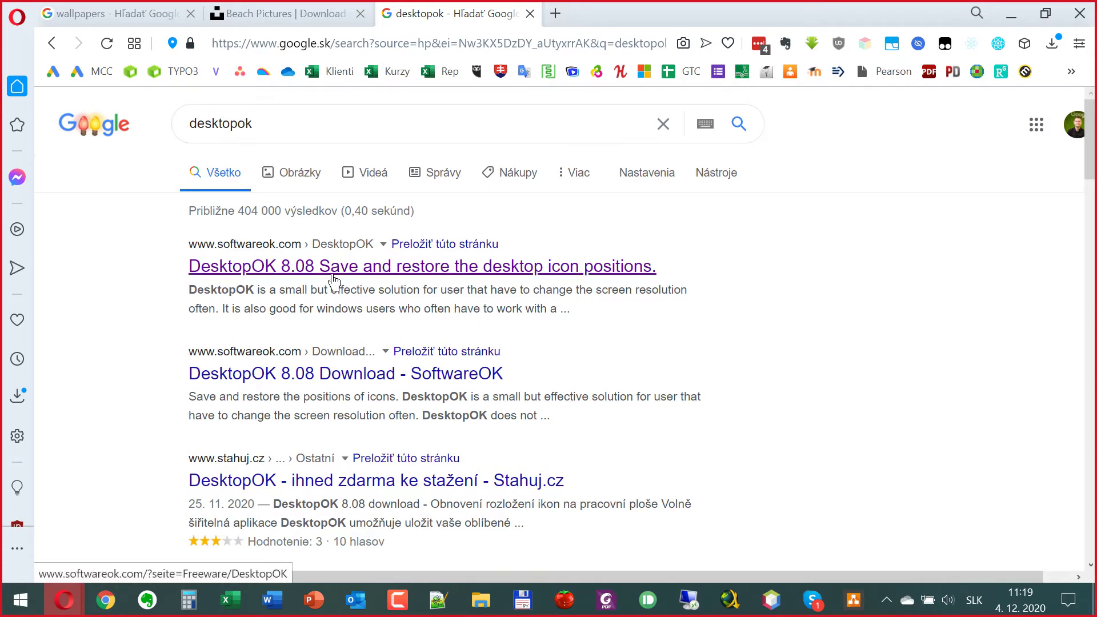
Open the softwareok.com DesktopOK page, accept the cookie notice and download DesktopOK_Installer_x64.zip
click(262, 268)
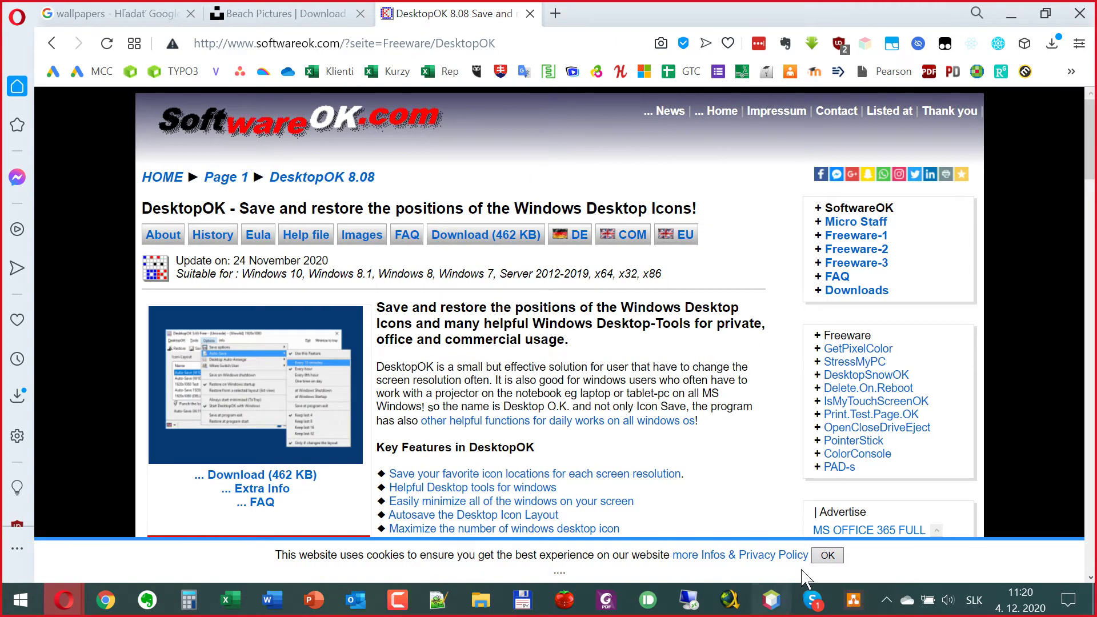
click(827, 555)
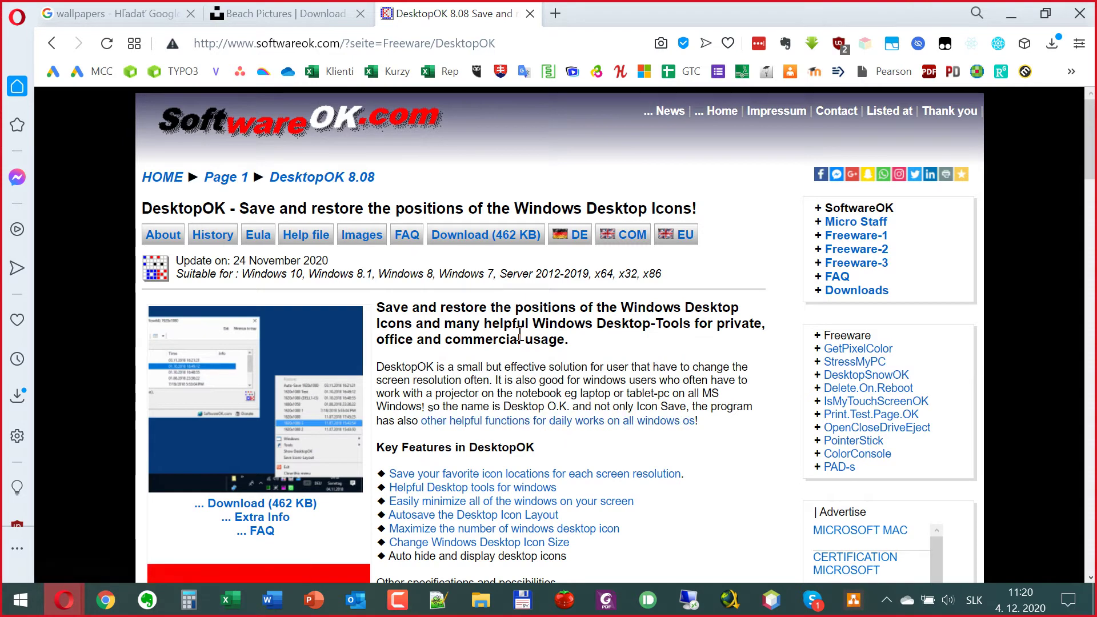
click(480, 236)
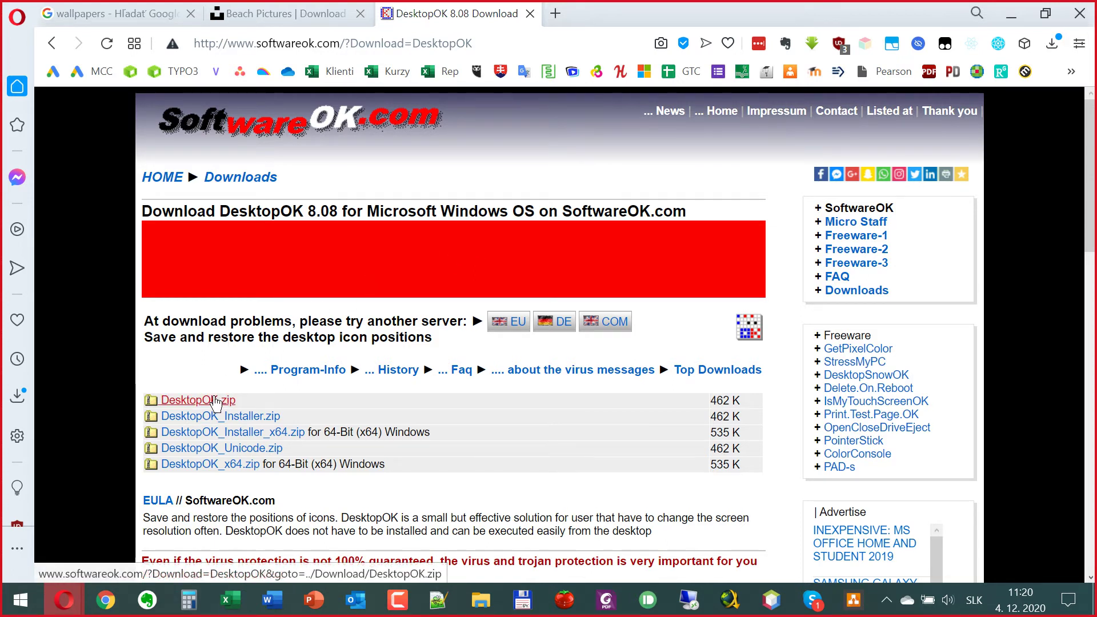
click(247, 435)
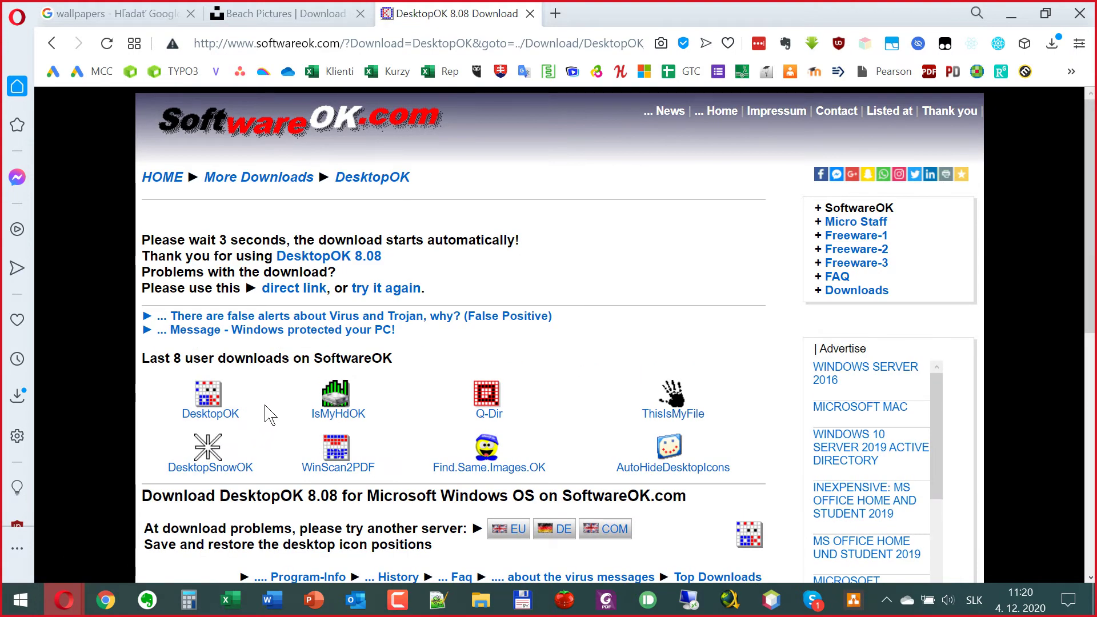
scroll(267, 412, down, 3)
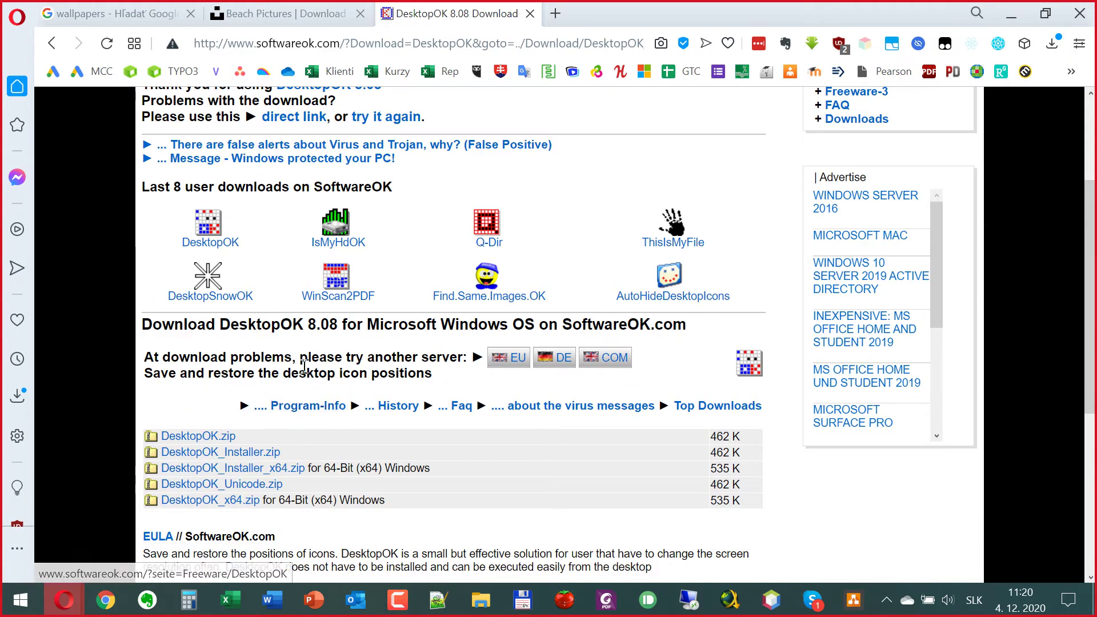
click(271, 473)
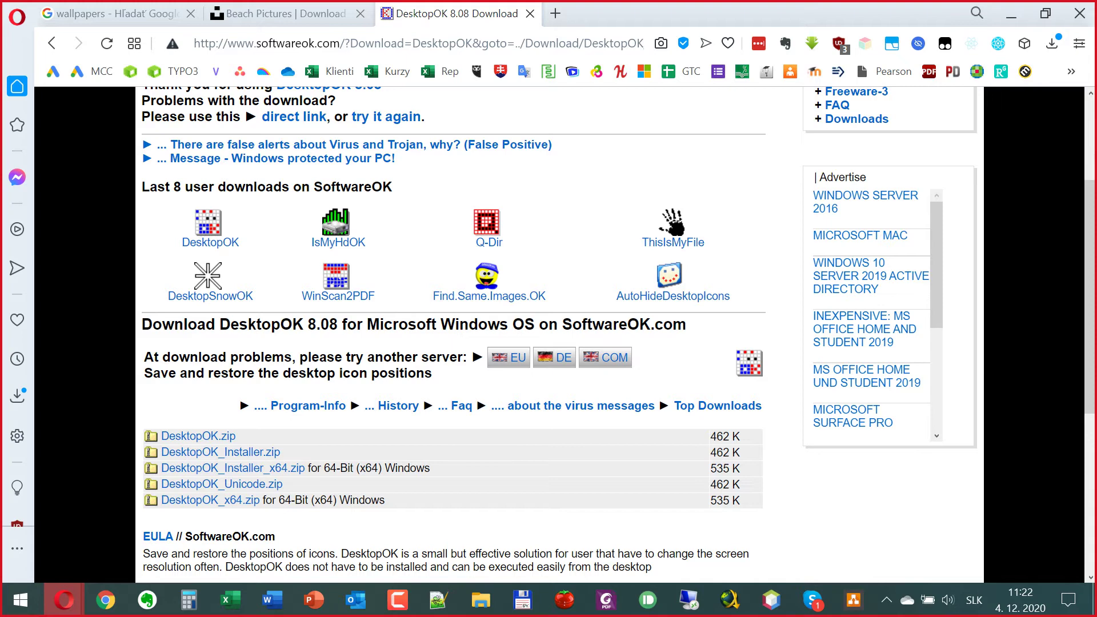
Search for "iCollections" in a new tab and open the Naarak Studio iCollections page
click(555, 13)
text(iCollections)
key(Return)
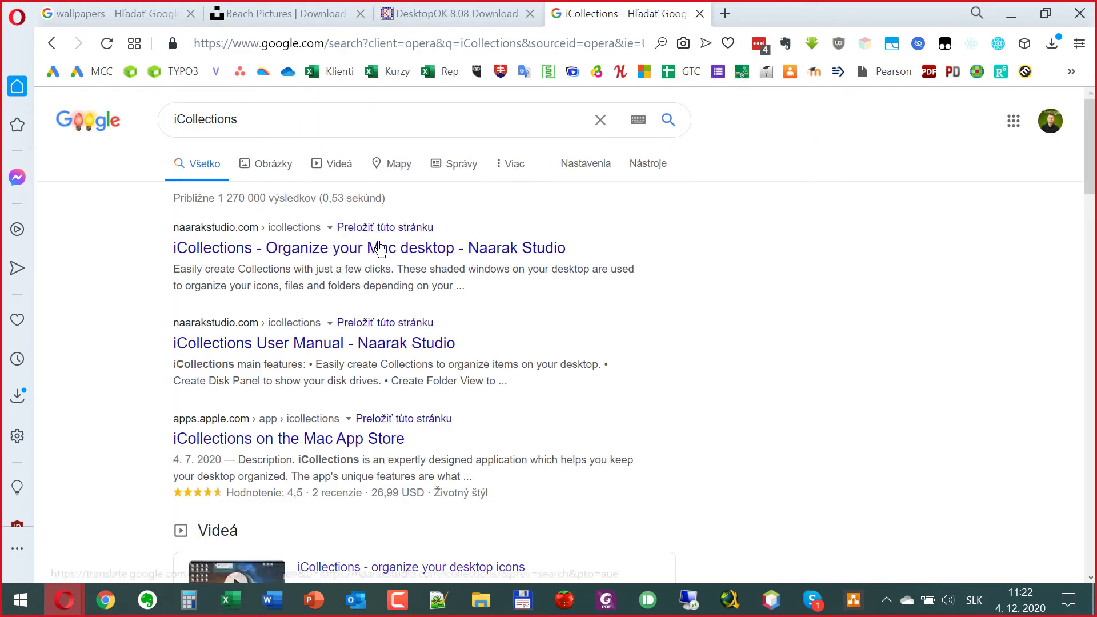
click(338, 251)
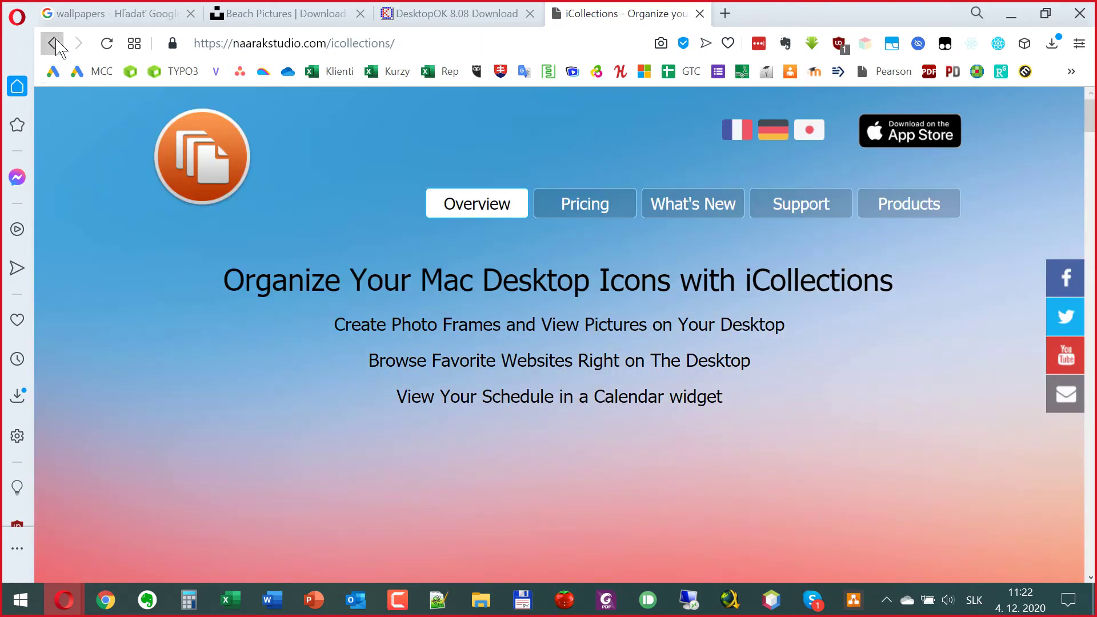
click(53, 43)
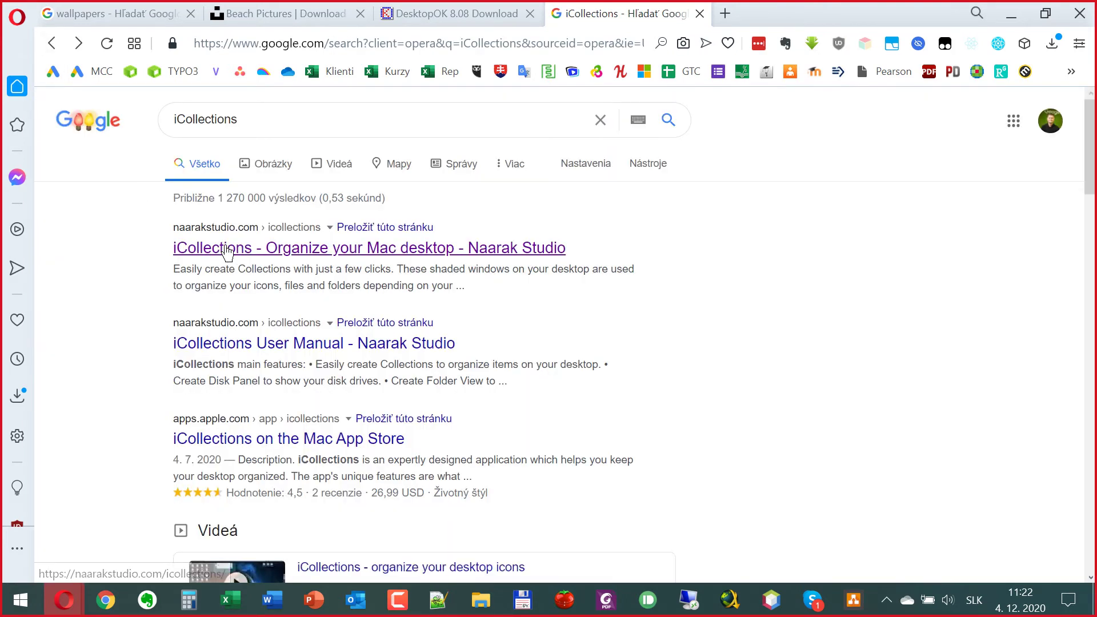
click(244, 255)
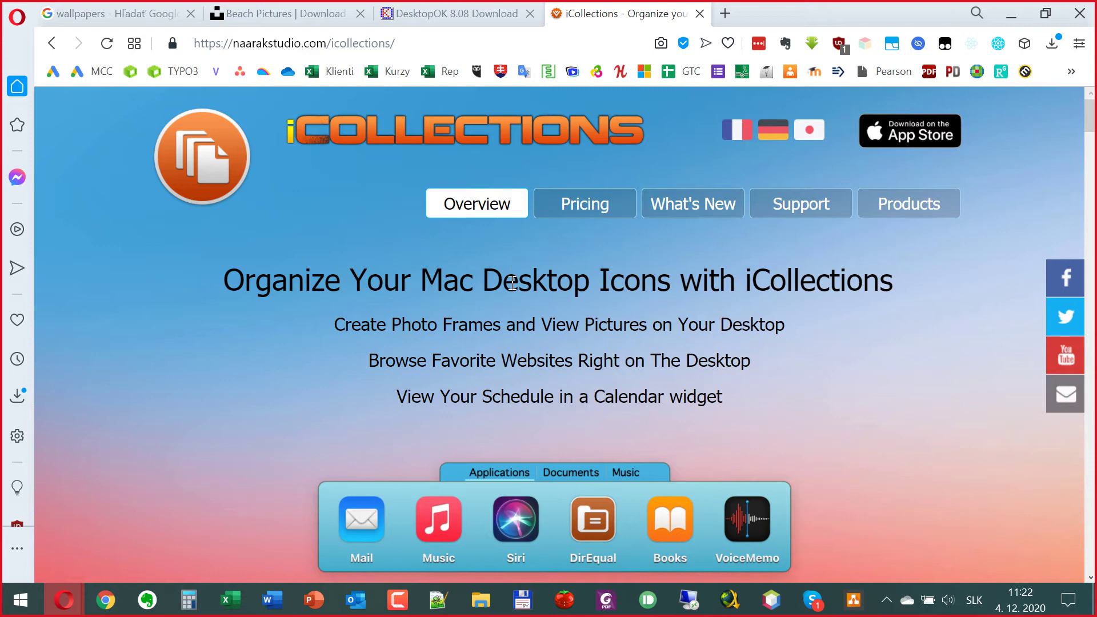
Review the license prices on the iCollections Pricing page and return to its overview page
click(594, 210)
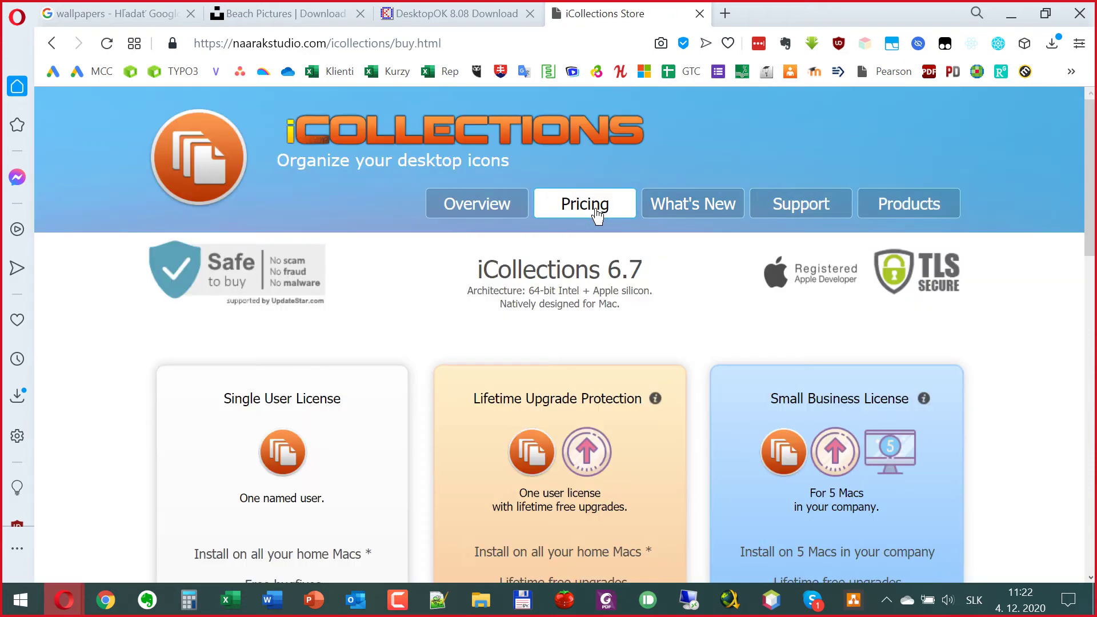
scroll(597, 216, down, 4)
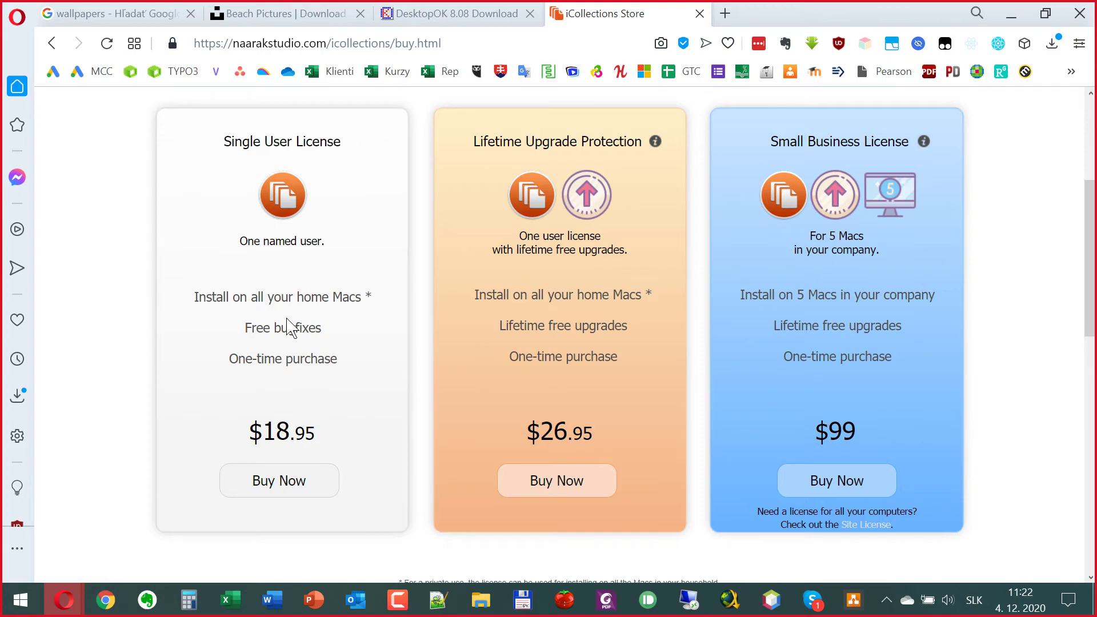
scroll(280, 312, up, 4)
click(51, 43)
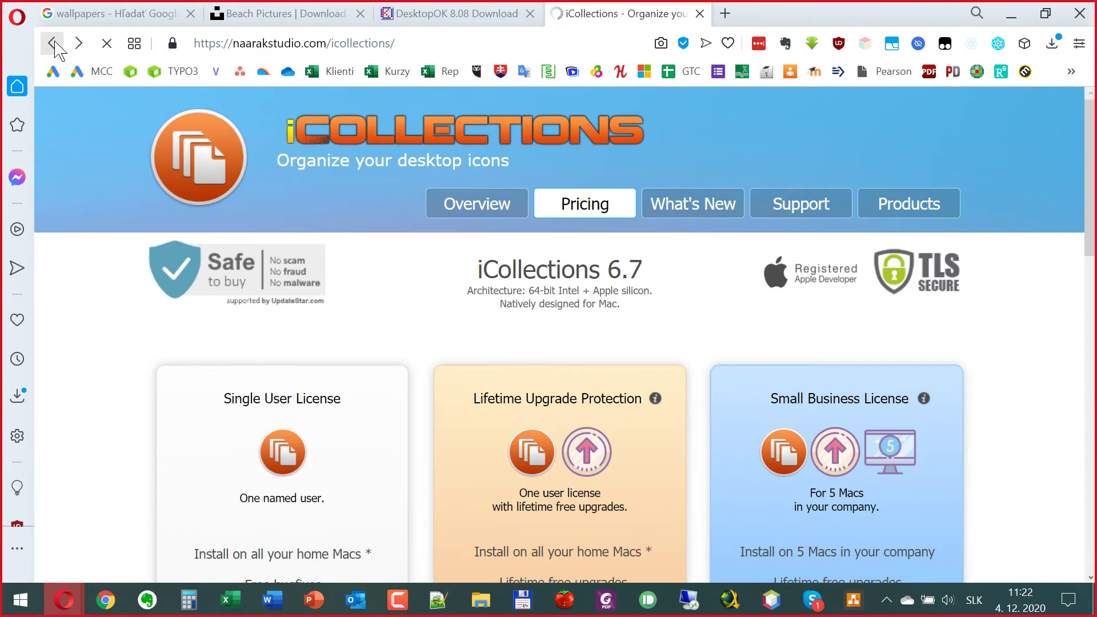
Minimize the browser and place the downloaded DesktopOK archive beside the Učenie Gymnázium shortcut on the desktop
click(1012, 15)
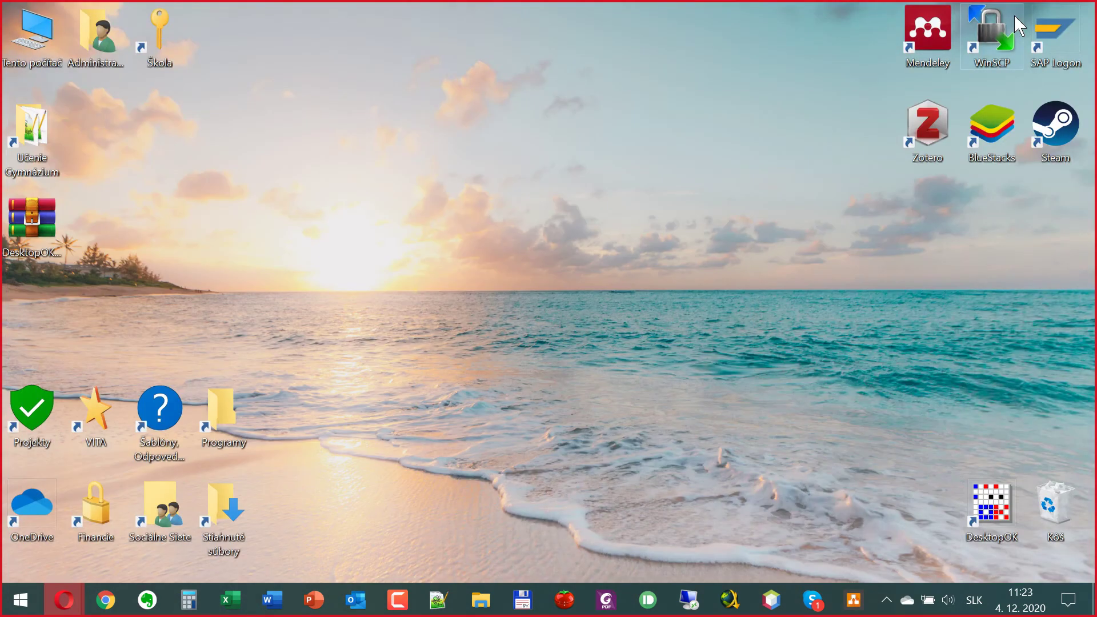
drag(45, 220, 136, 147)
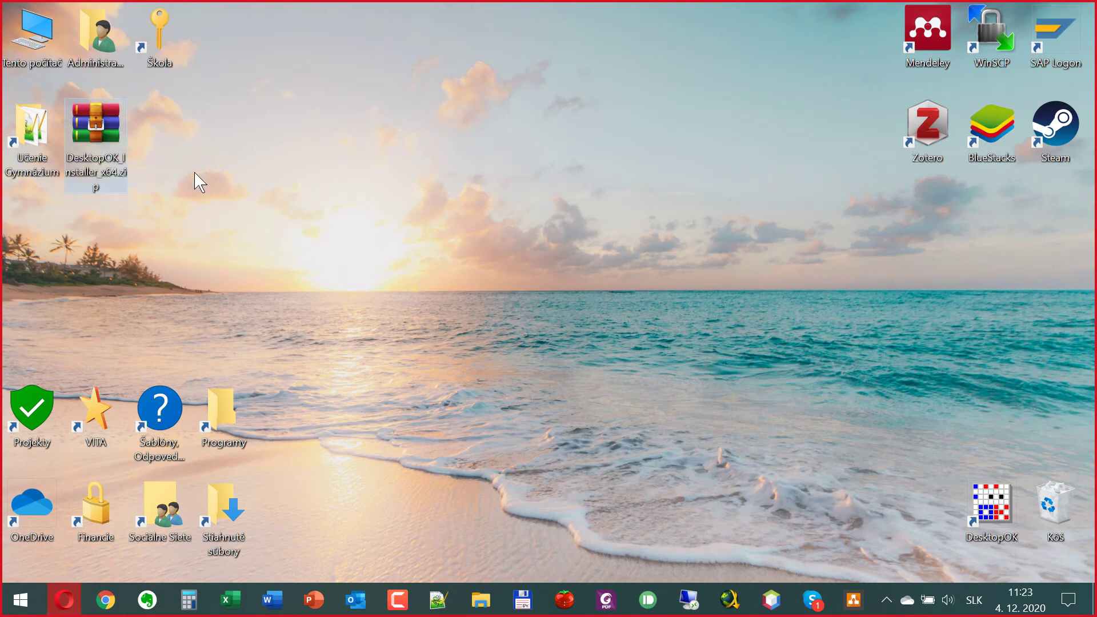
click(788, 485)
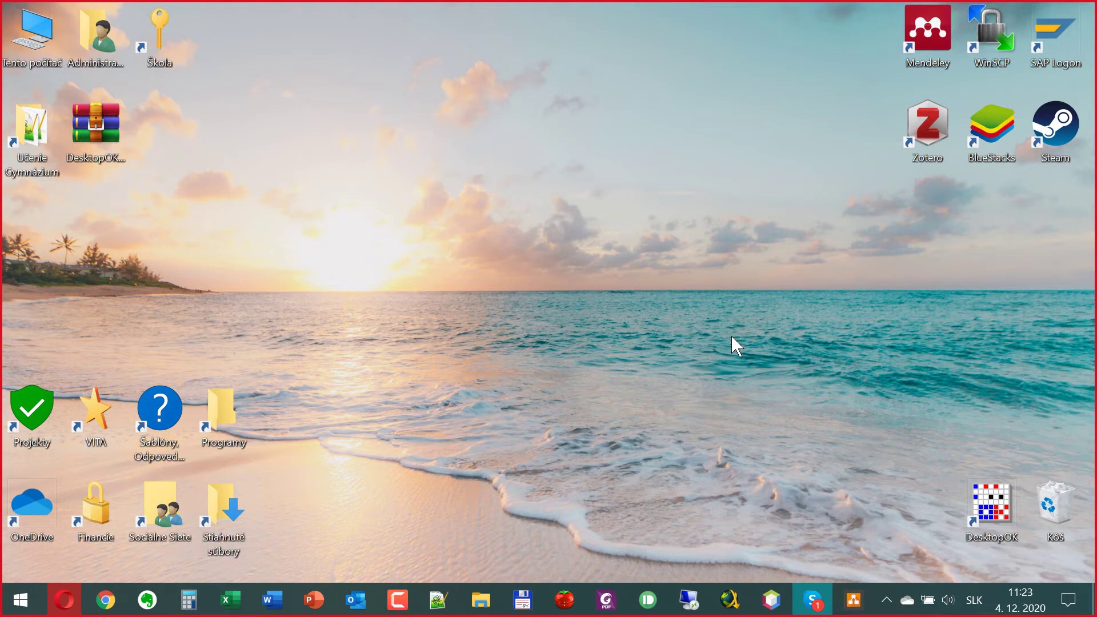
Inspect the contents of DesktopOK_Installer_x64.zip in WinRAR and extract the archive into the folder DesktopOK_Installer_x64
double_click(112, 141)
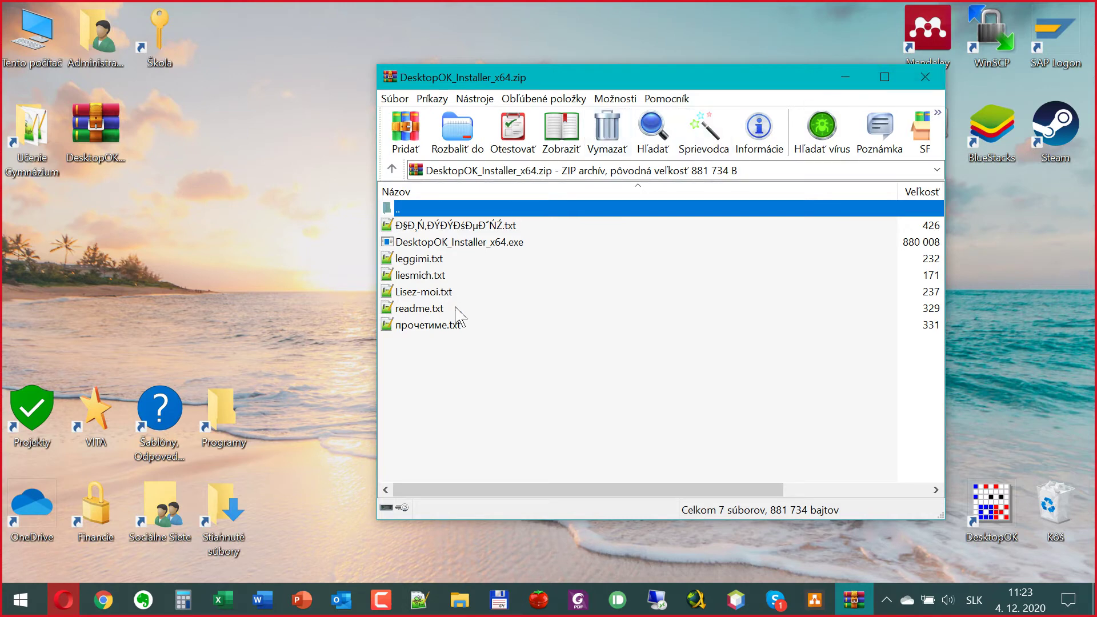
click(925, 77)
click(84, 111)
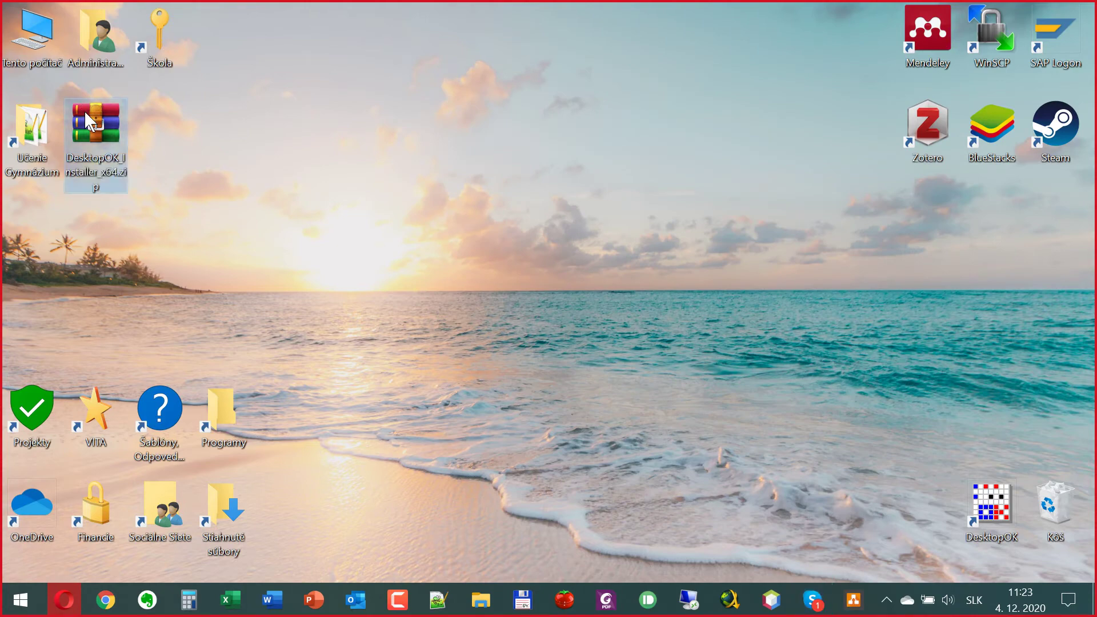
right_click(84, 111)
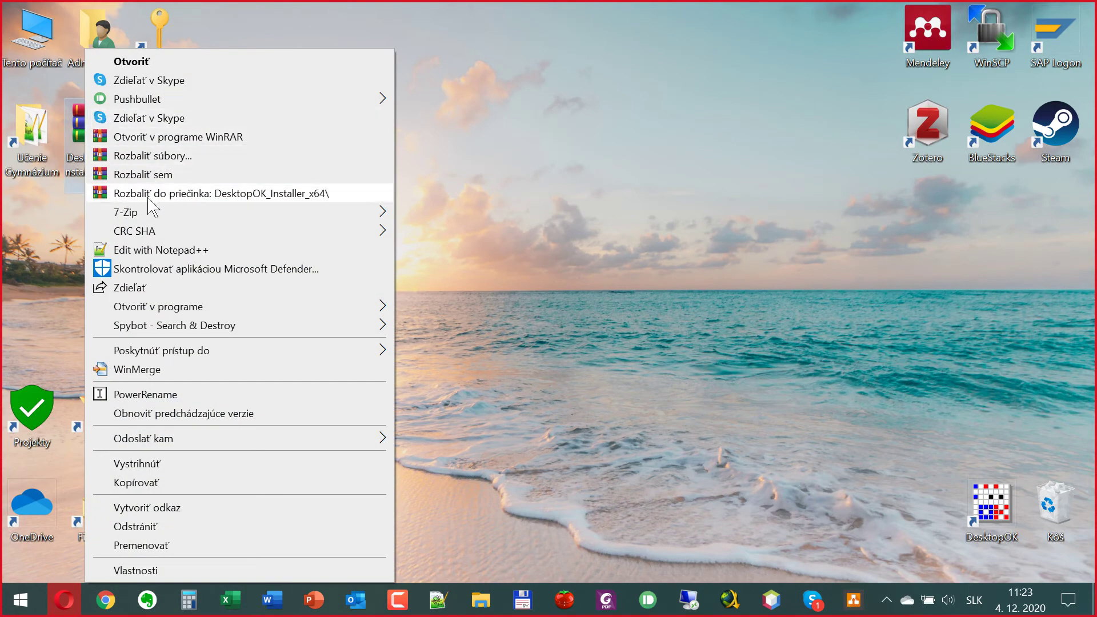
click(181, 196)
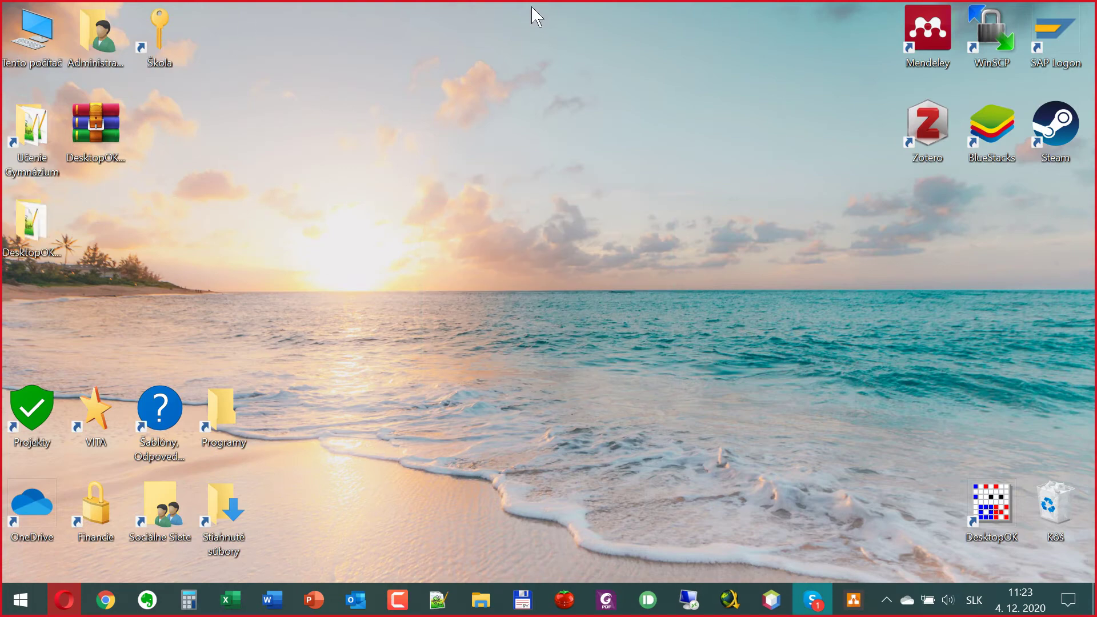
Move the extracted DesktopOK_Installer_x64 folder beside the DesktopOK archive on the desktop
drag(31, 224, 170, 130)
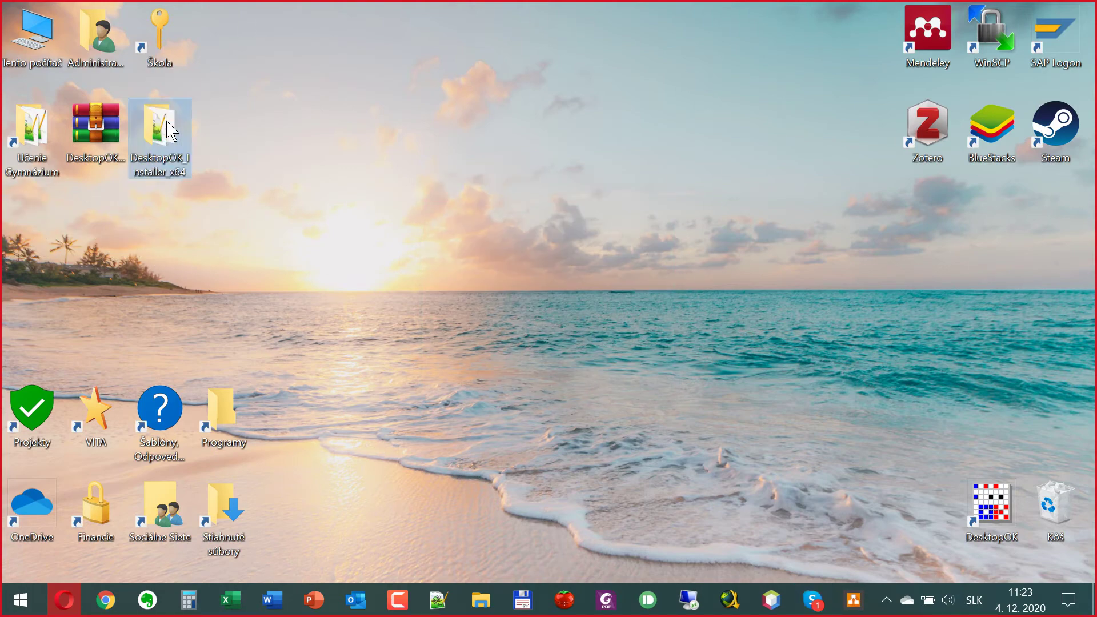
double_click(170, 131)
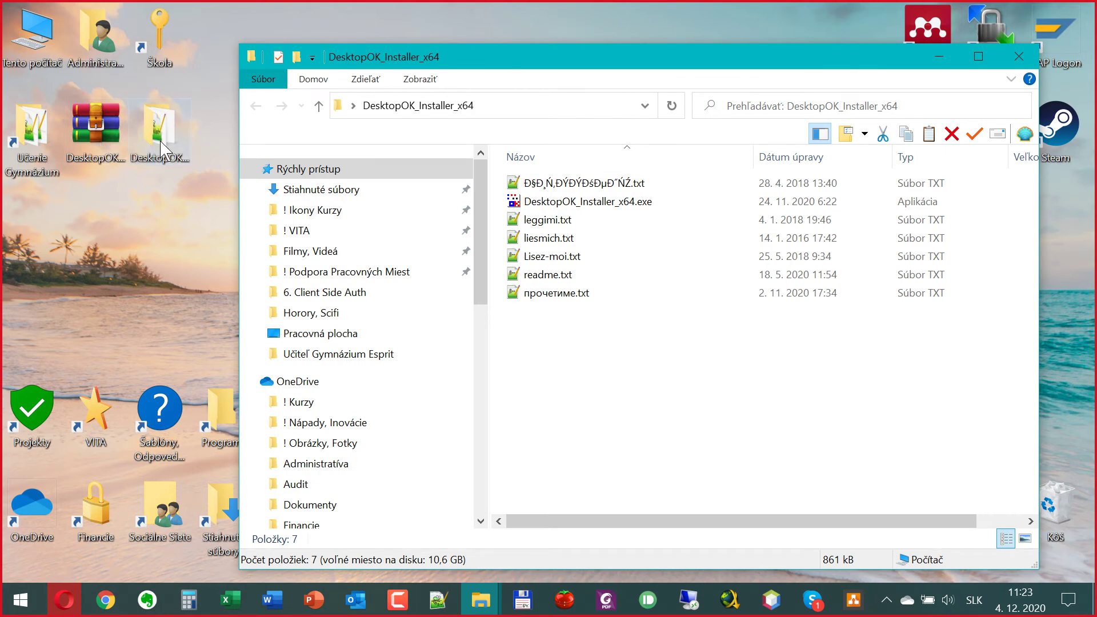
click(647, 203)
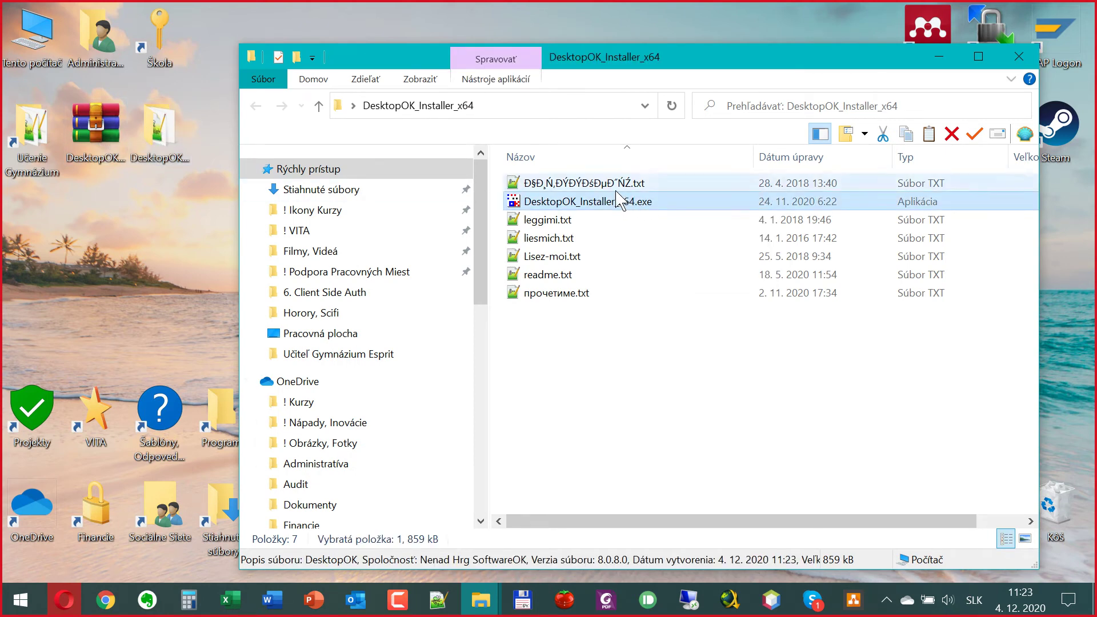
double_click(630, 203)
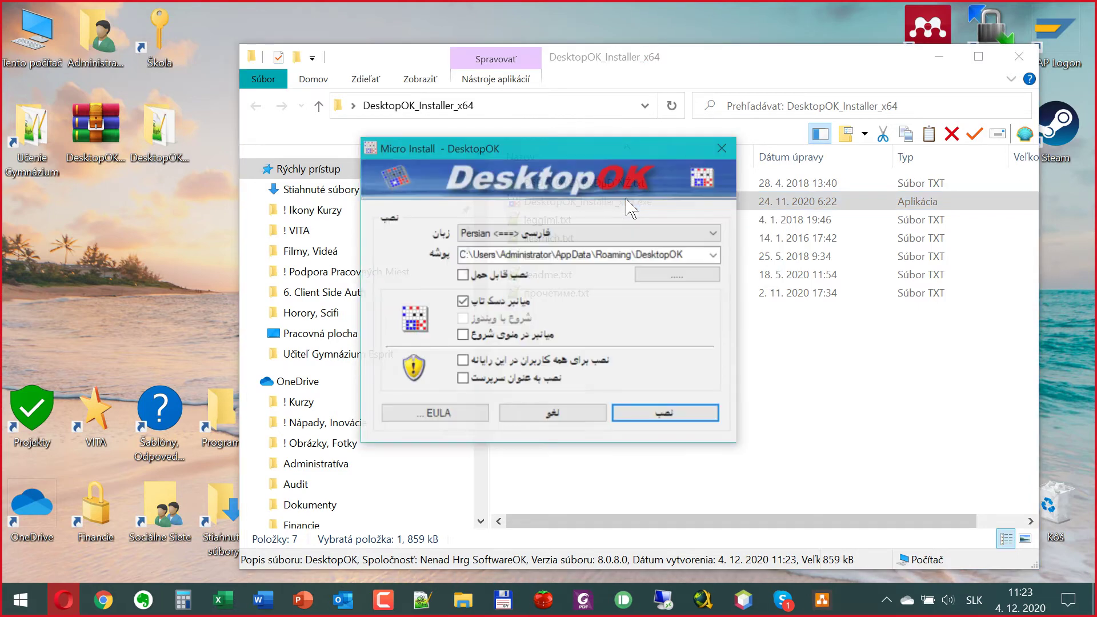
click(722, 149)
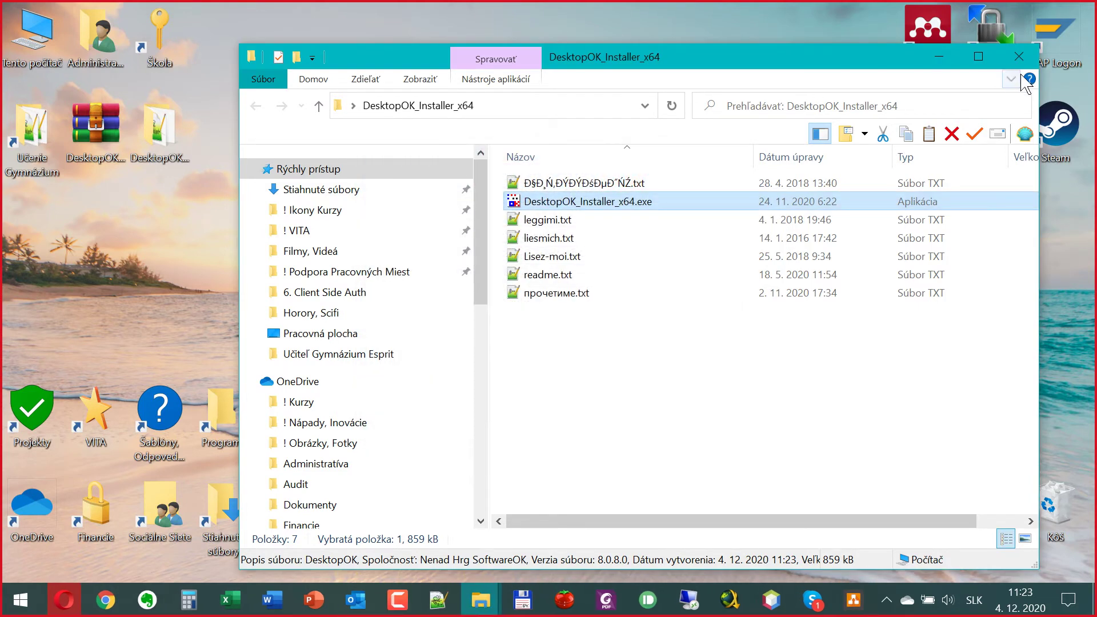
click(1019, 56)
Switch to Opera, review the available downloads on the DesktopOK 8.08 page, and minimize the browser
mouse_move(67, 598)
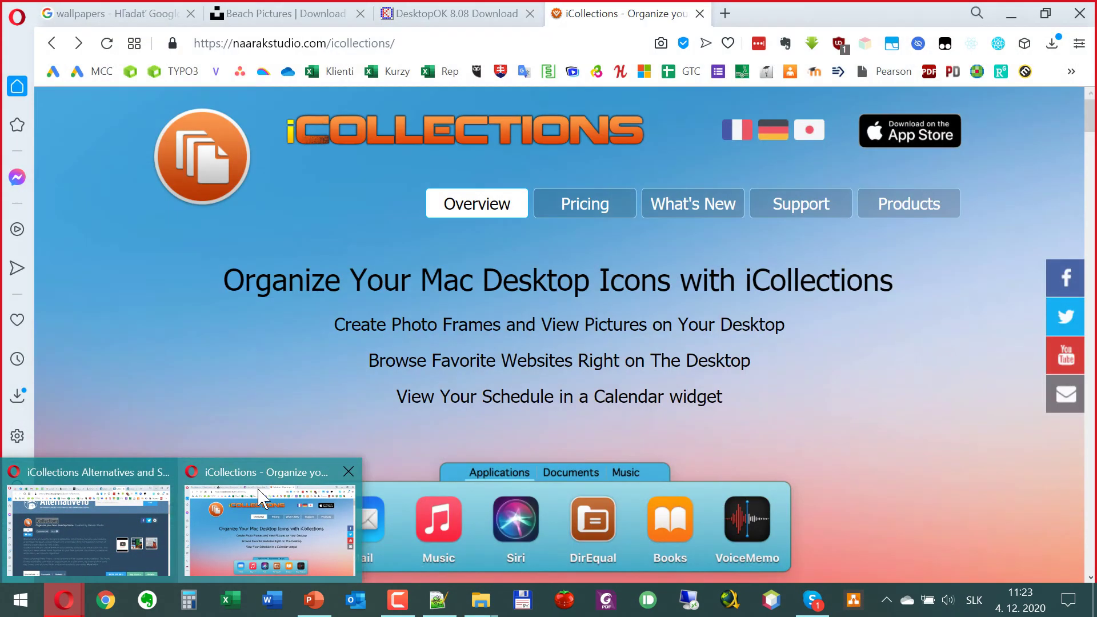
click(263, 523)
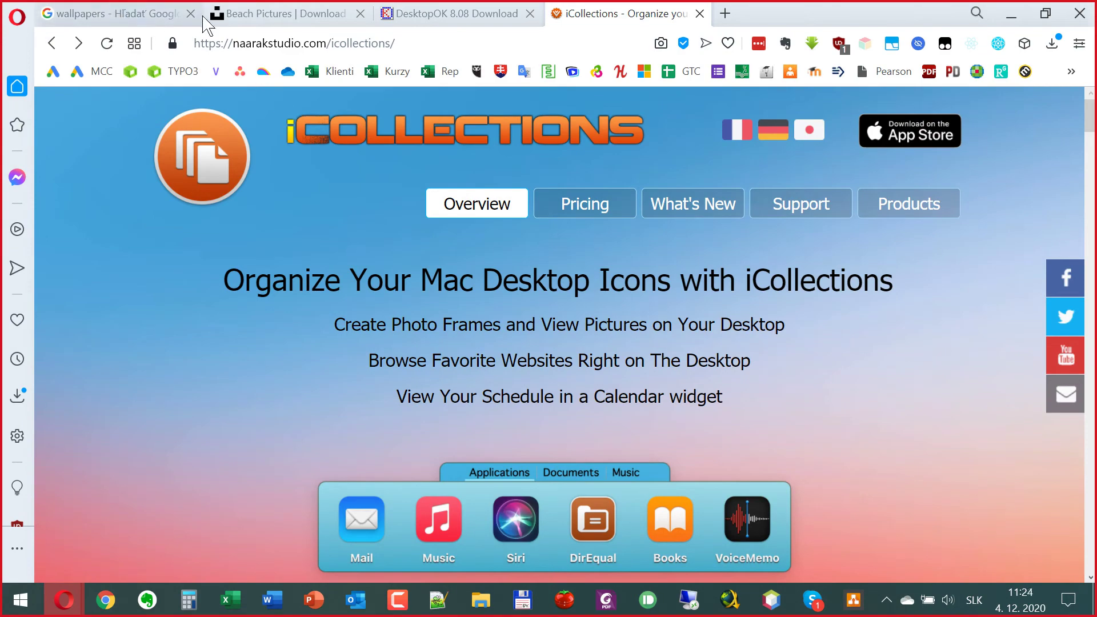
click(436, 23)
scroll(384, 158, up, 3)
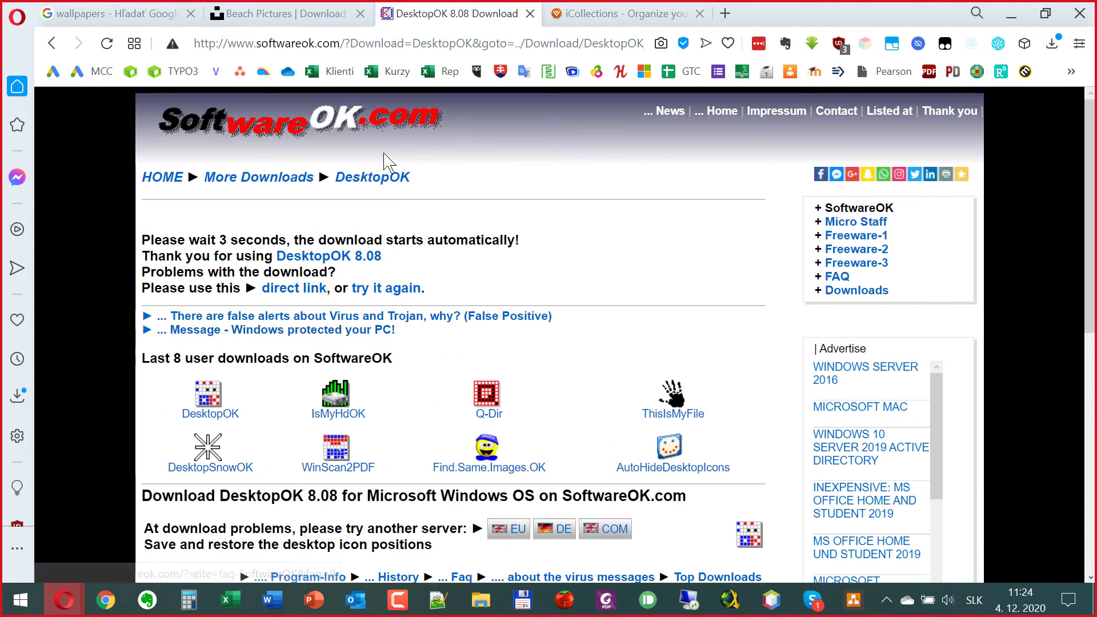
scroll(377, 186, down, 3)
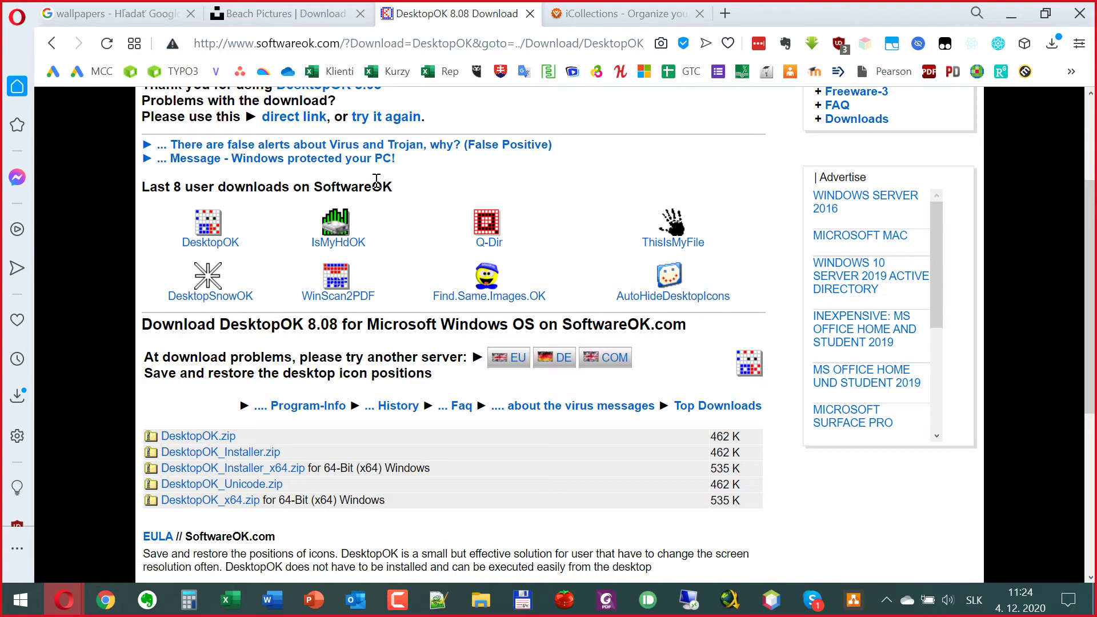
click(503, 366)
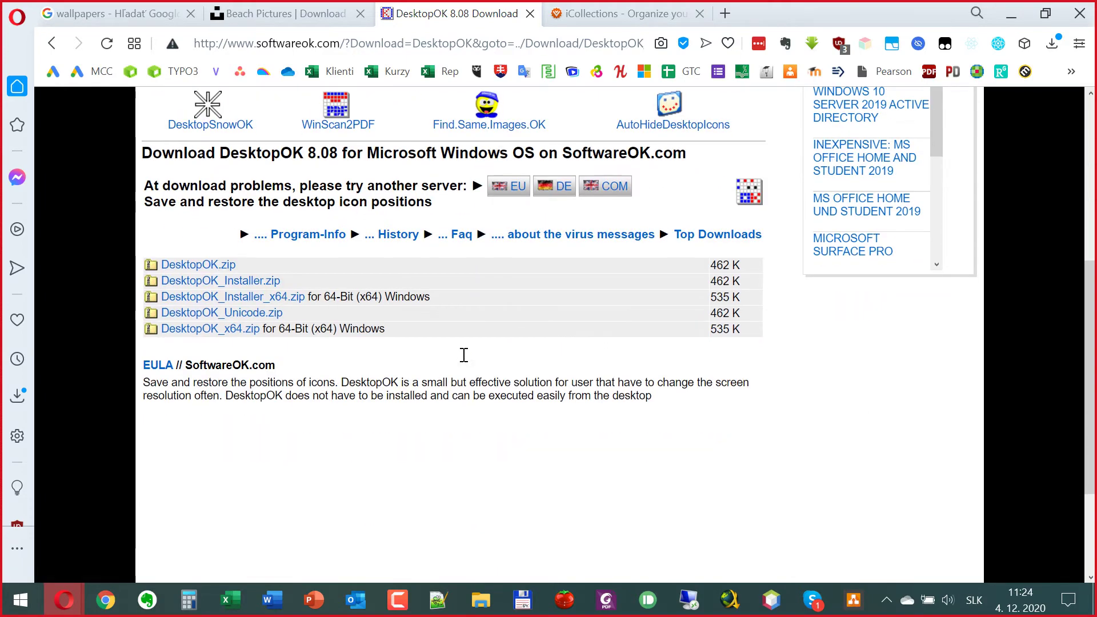
click(1011, 13)
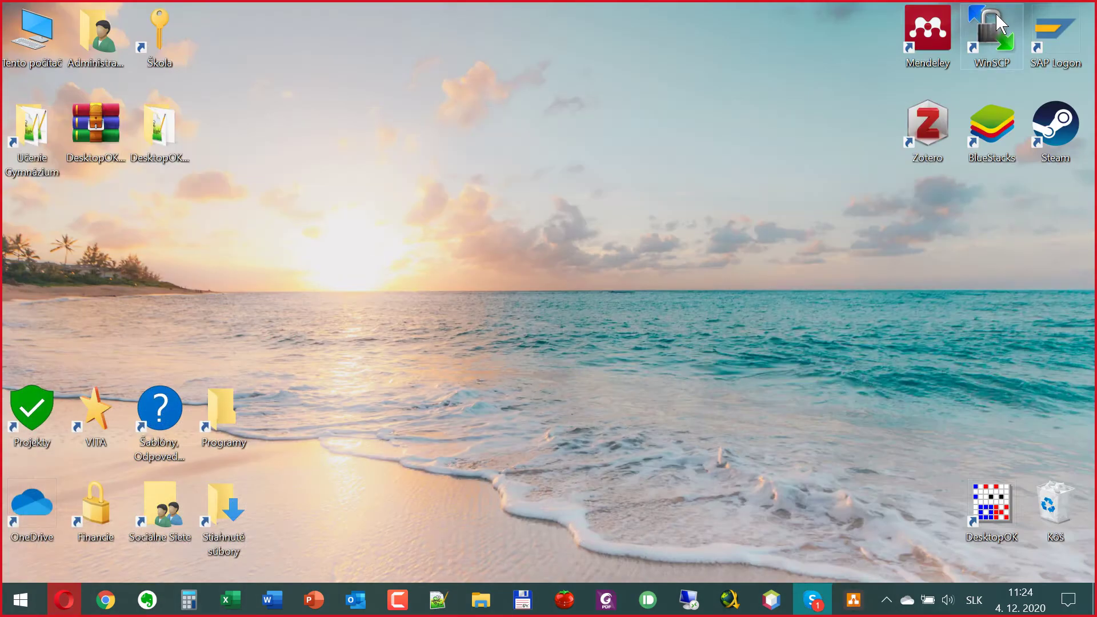
Launch DesktopOK_Installer_x64.exe from the extracted folder, try Czech as the installer language, and set it to Slovak
double_click(176, 129)
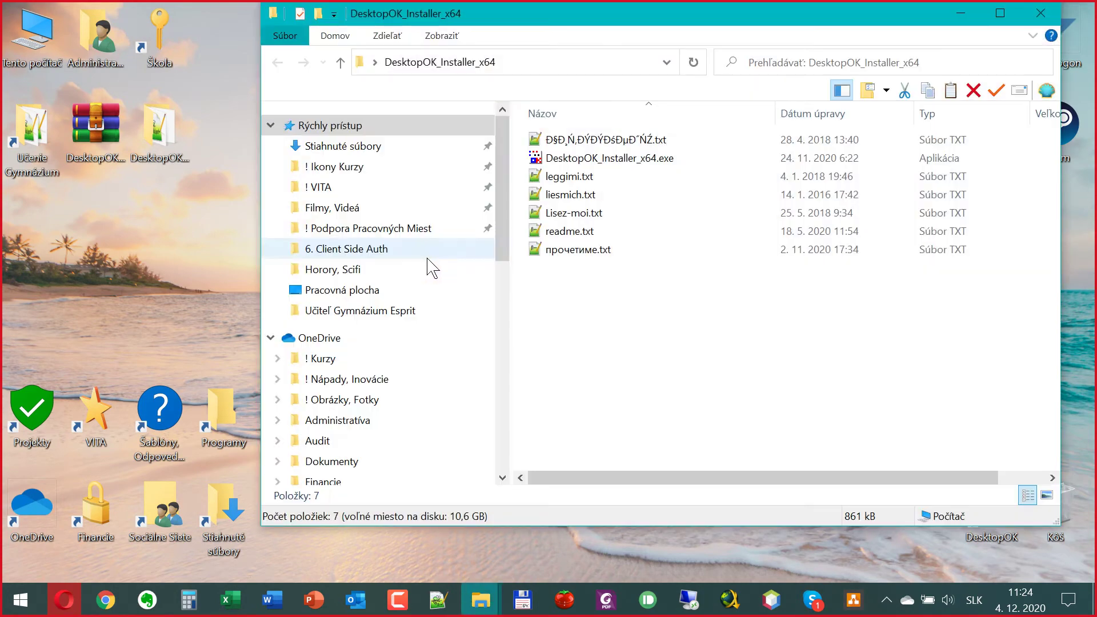
double_click(584, 154)
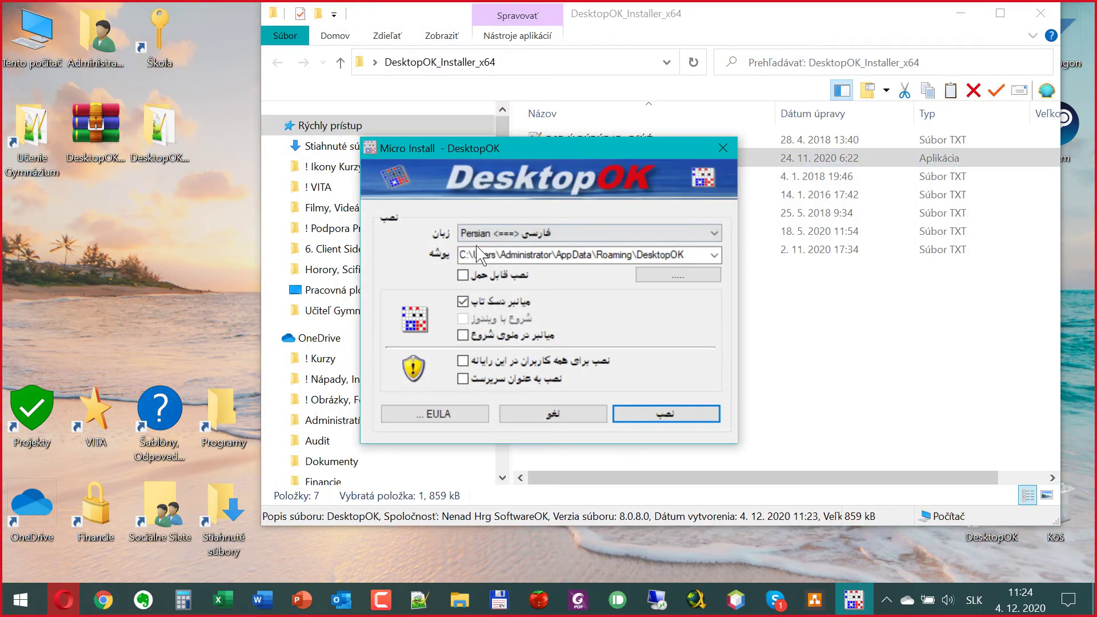
click(502, 236)
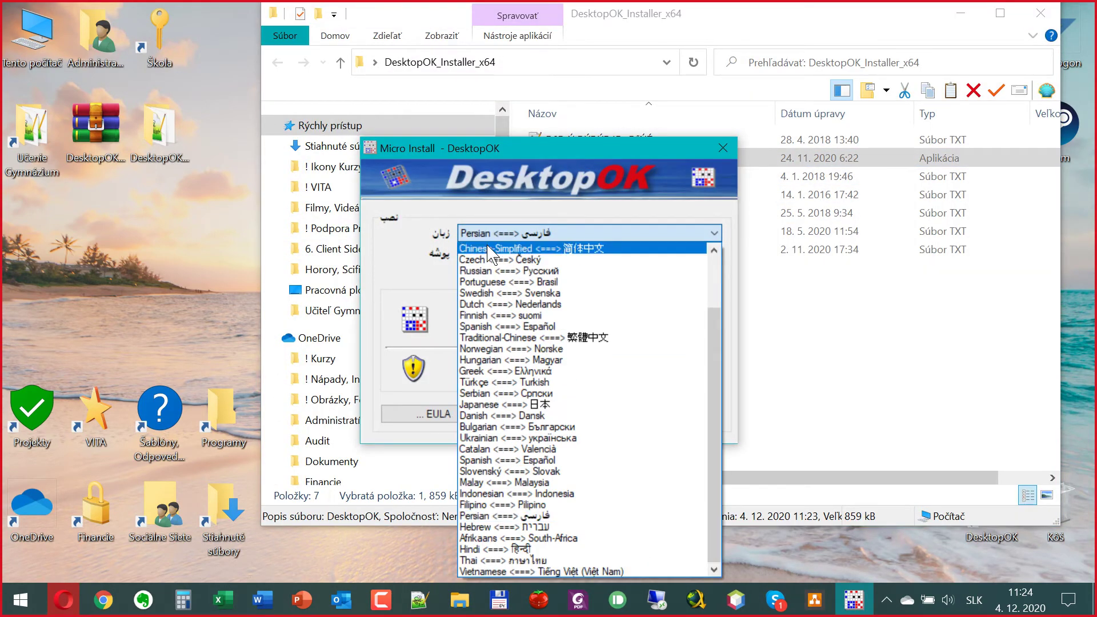
click(472, 260)
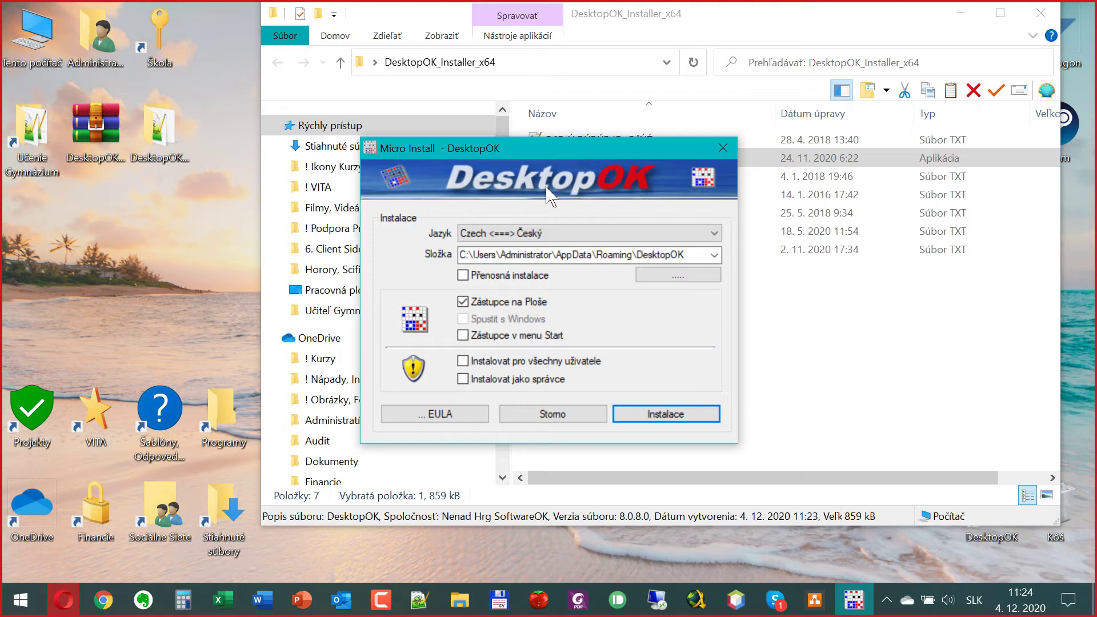
click(534, 233)
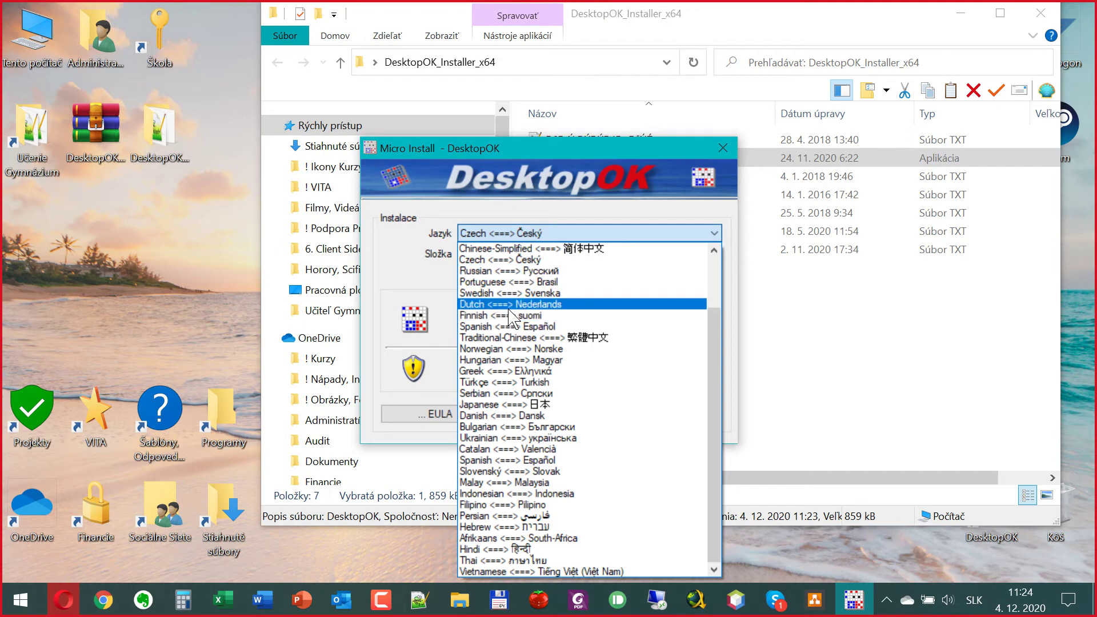
click(559, 470)
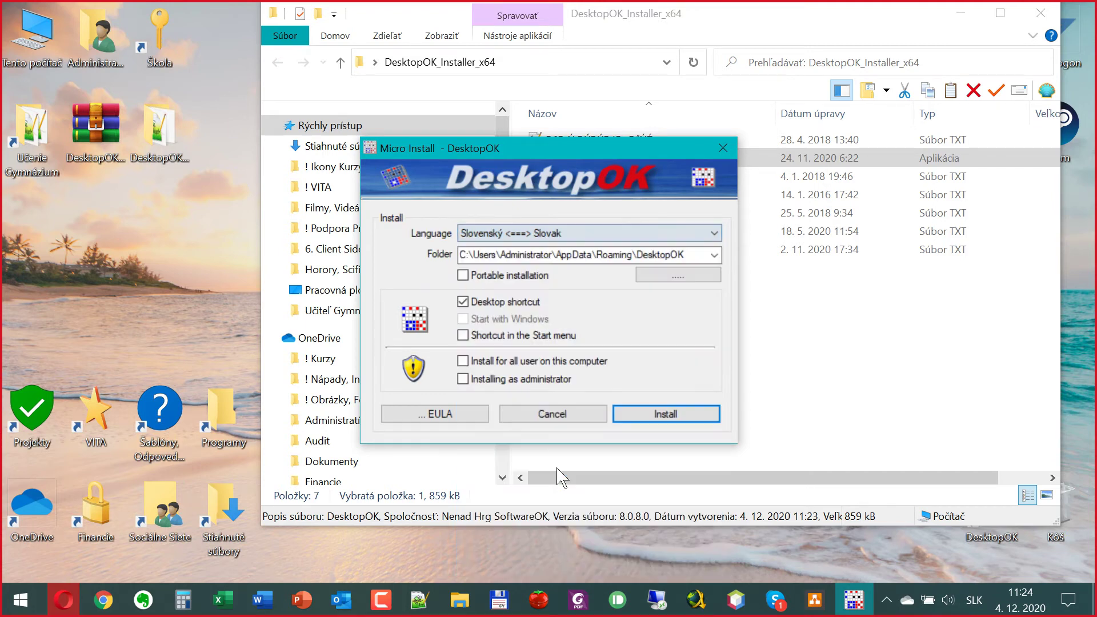
Try the portable installation option, enable installation for all users as administrator, and set the administrator installer's language to Slovak
click(522, 277)
click(522, 276)
click(523, 277)
click(523, 276)
click(569, 366)
click(492, 235)
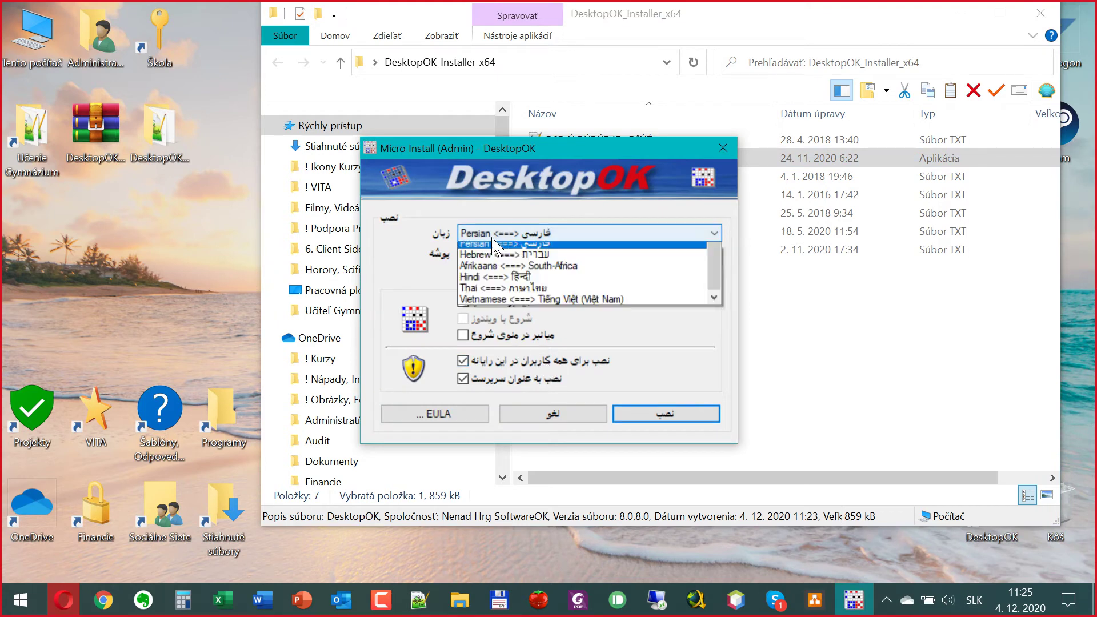
click(542, 471)
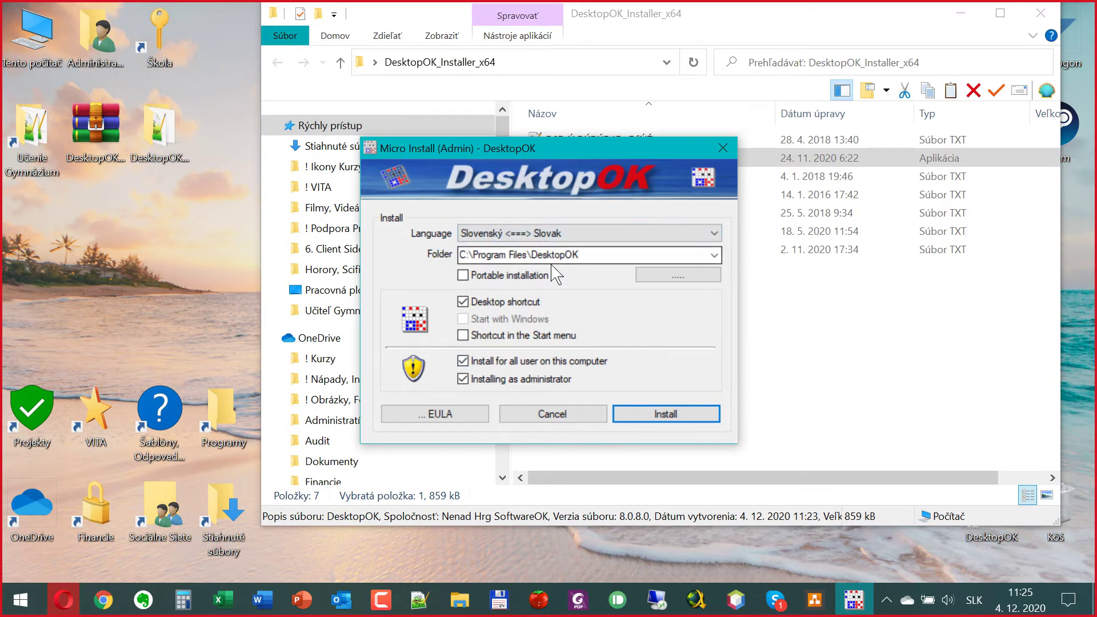
Leave portable installation off, keep installation for all users enabled, and enable the shortcut in the Start menu
click(529, 275)
click(529, 276)
click(572, 361)
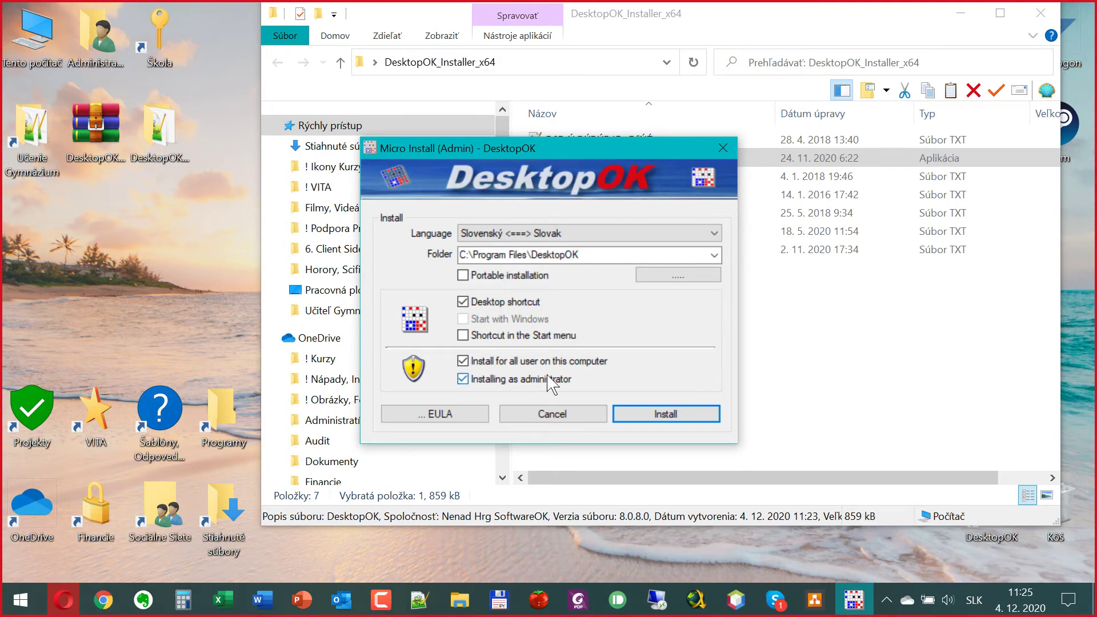
click(531, 338)
View the classic and Windows Start menus, and close the DesktopOK installer and its folder without installing
click(28, 611)
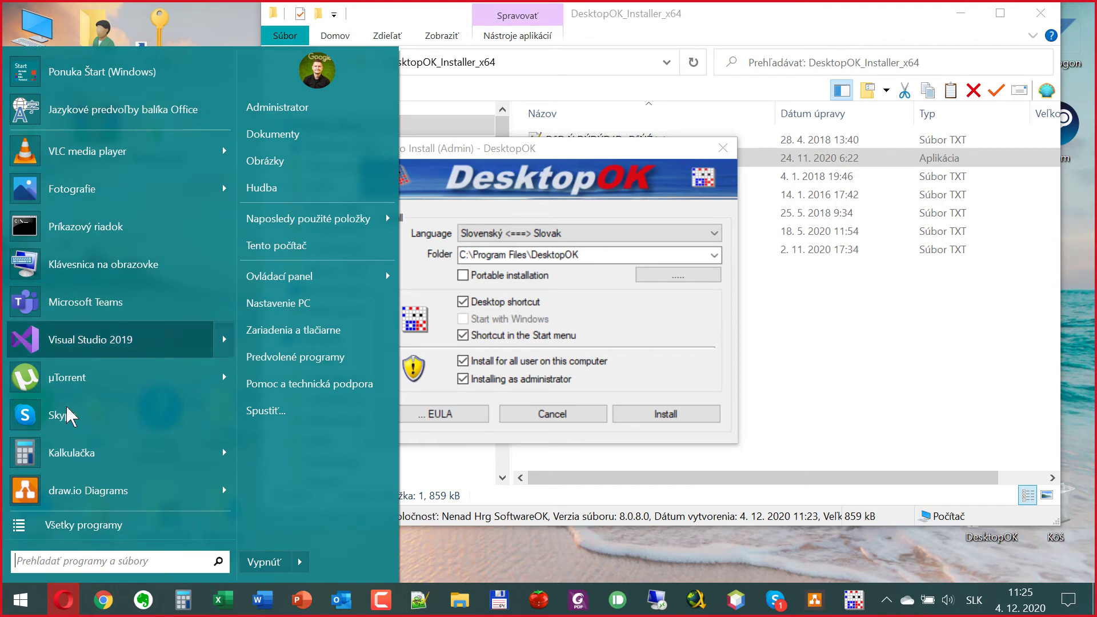
click(115, 78)
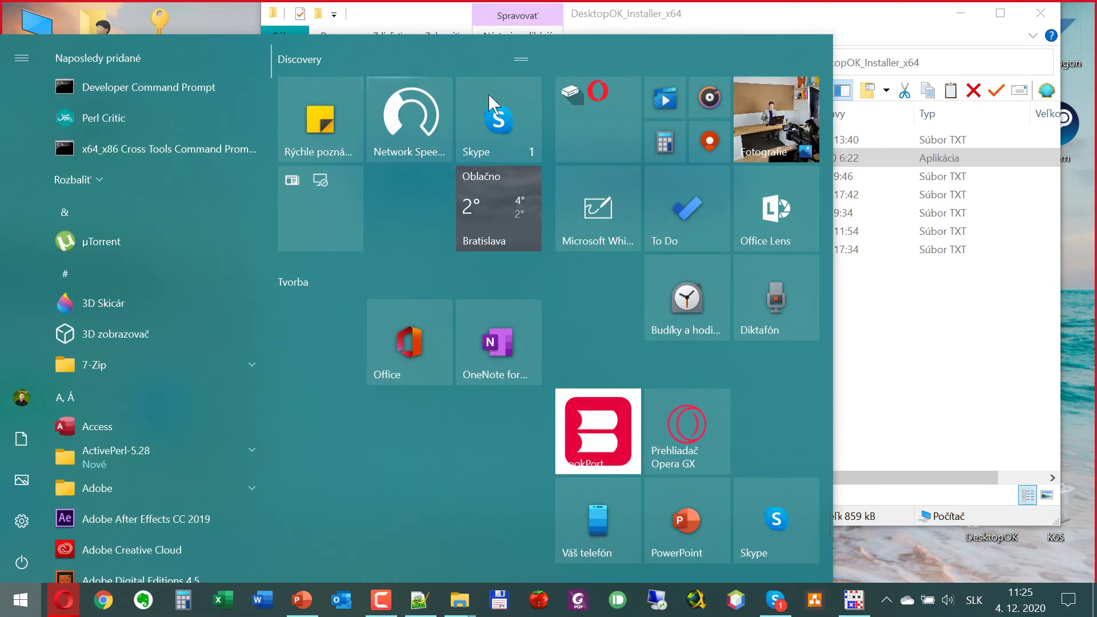
click(880, 23)
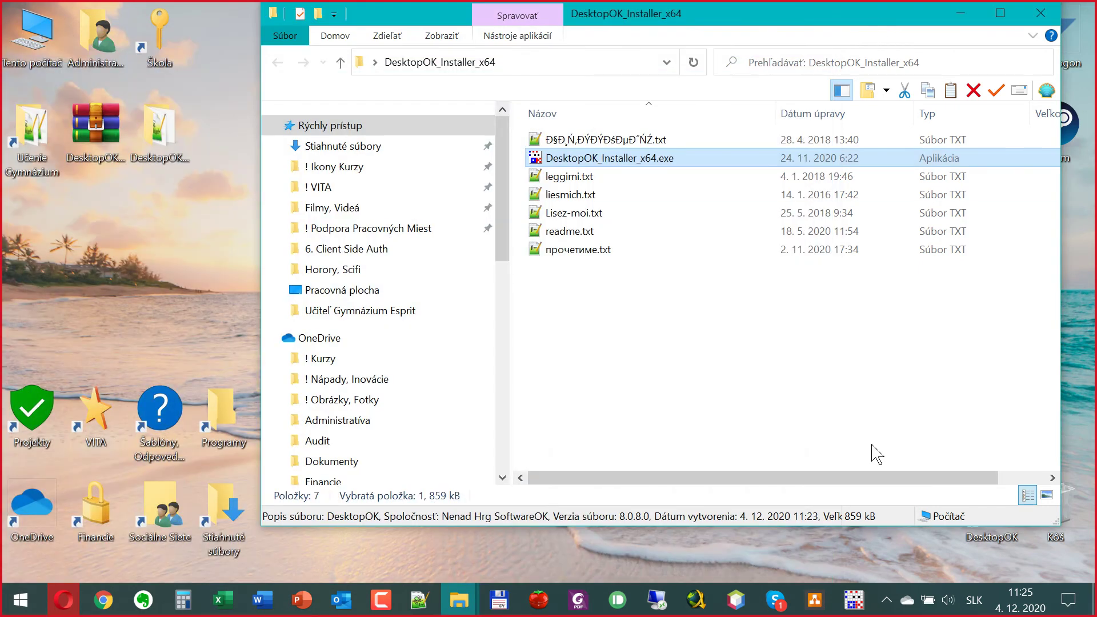
click(854, 599)
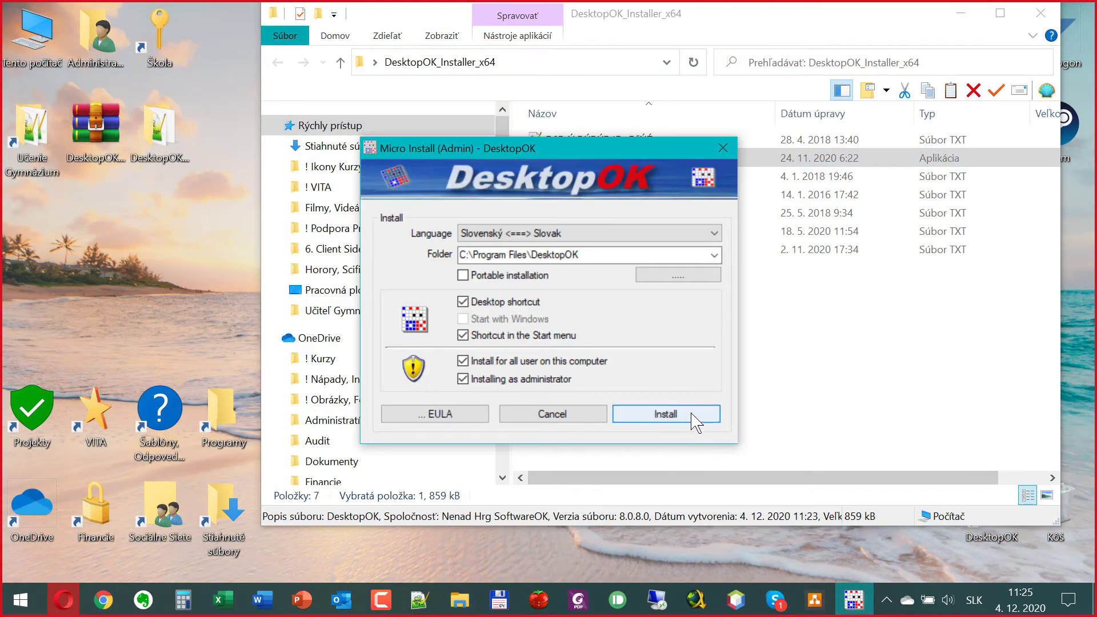
click(722, 148)
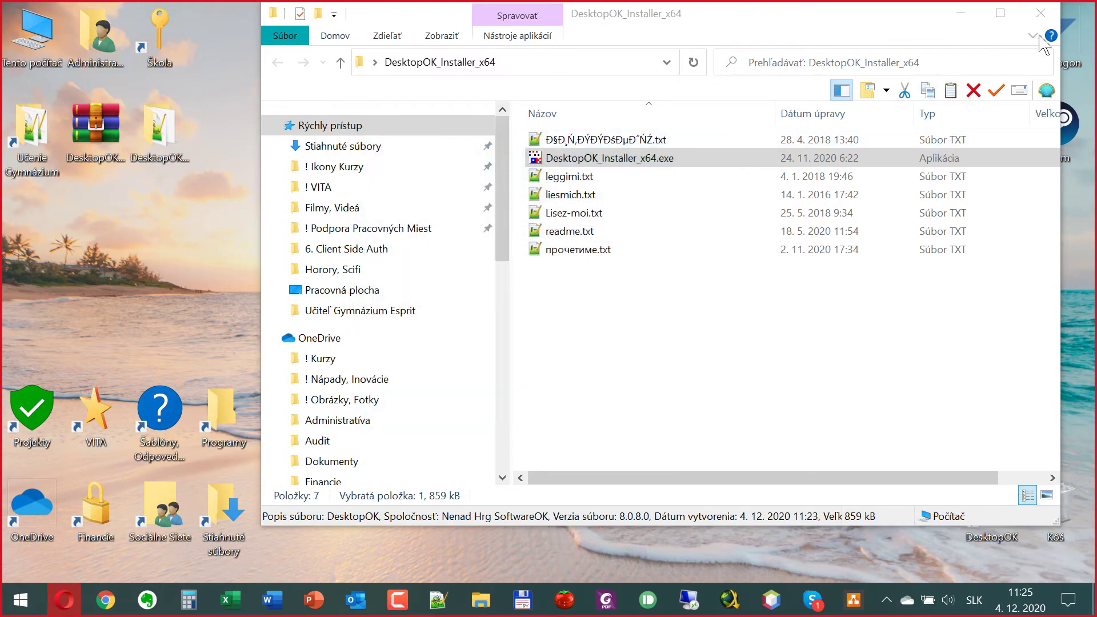
click(1041, 13)
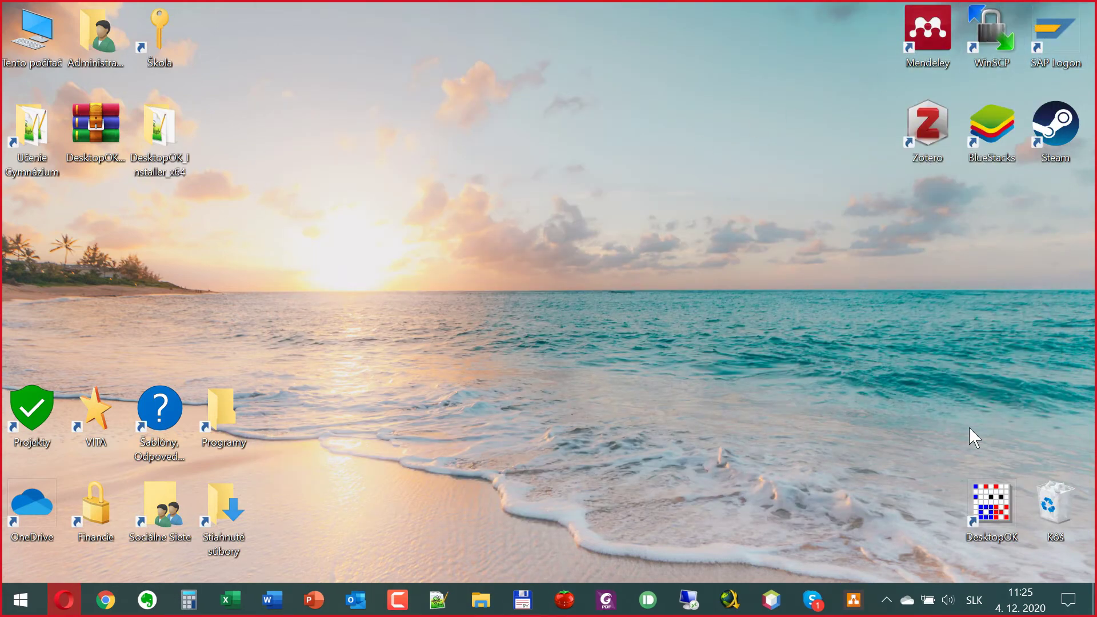
Launch the already installed DesktopOK from its desktop shortcut, reposition its window, and view the available interface languages
double_click(984, 515)
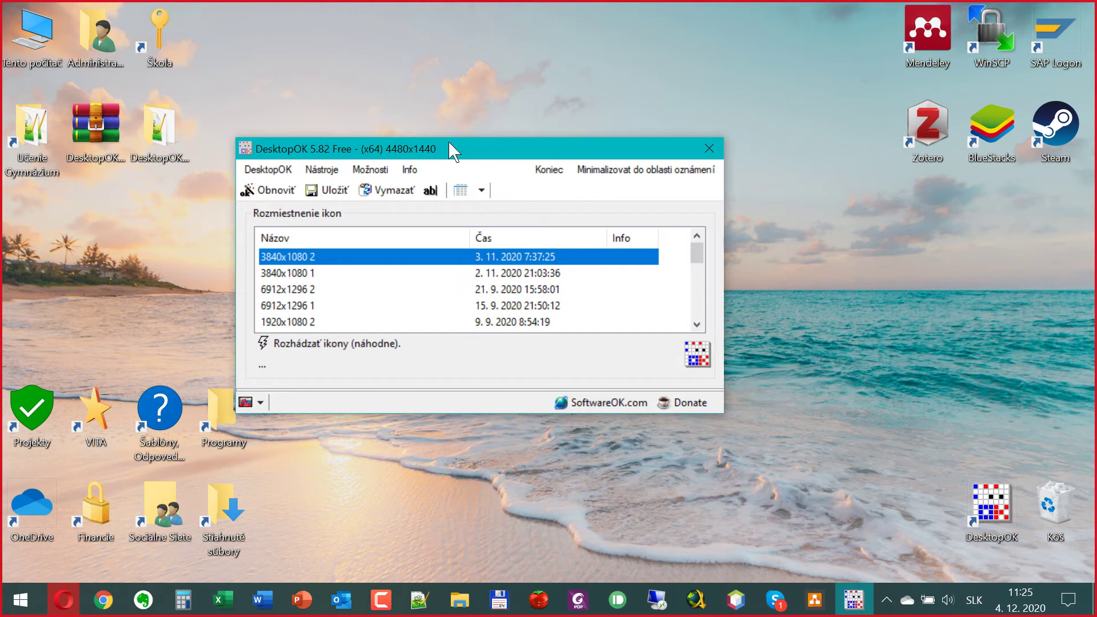
drag(448, 117, 505, 93)
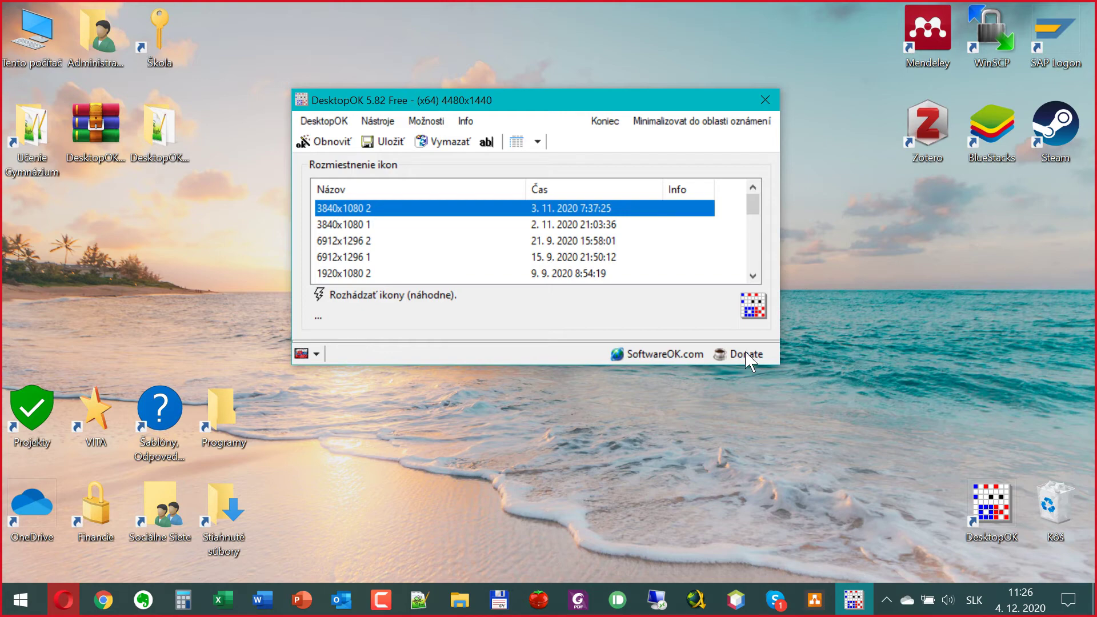
click(316, 354)
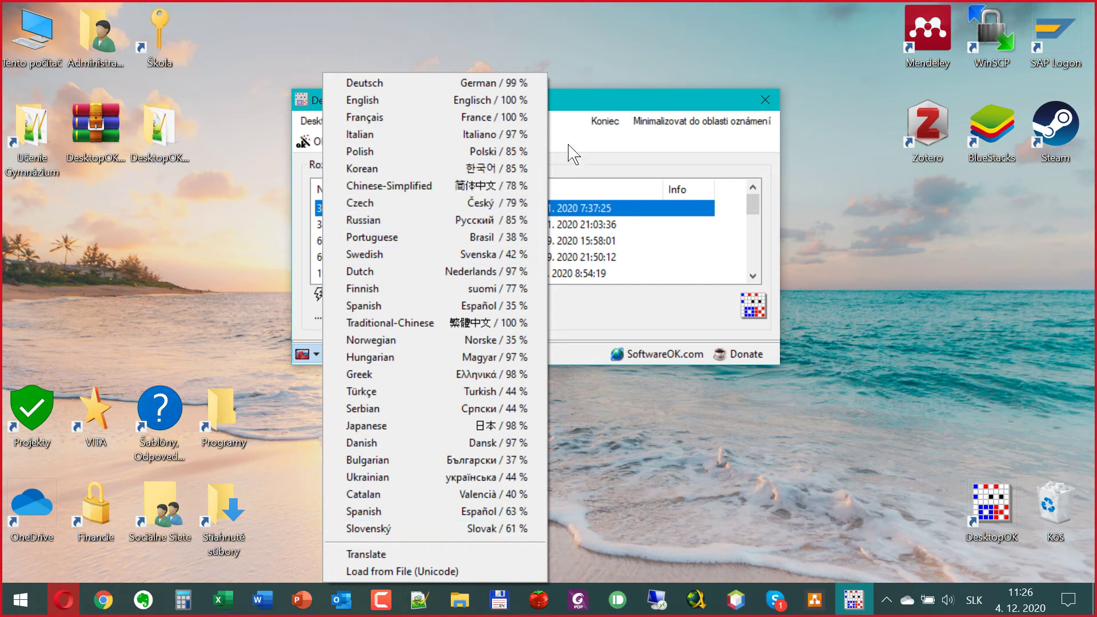
click(596, 91)
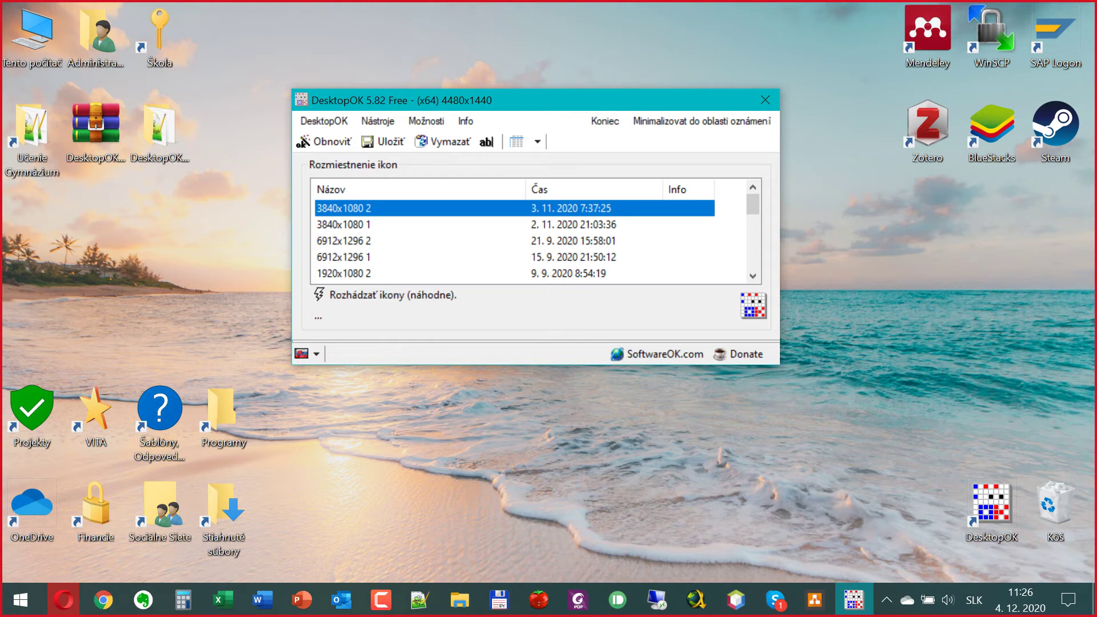
key(alt+Tab)
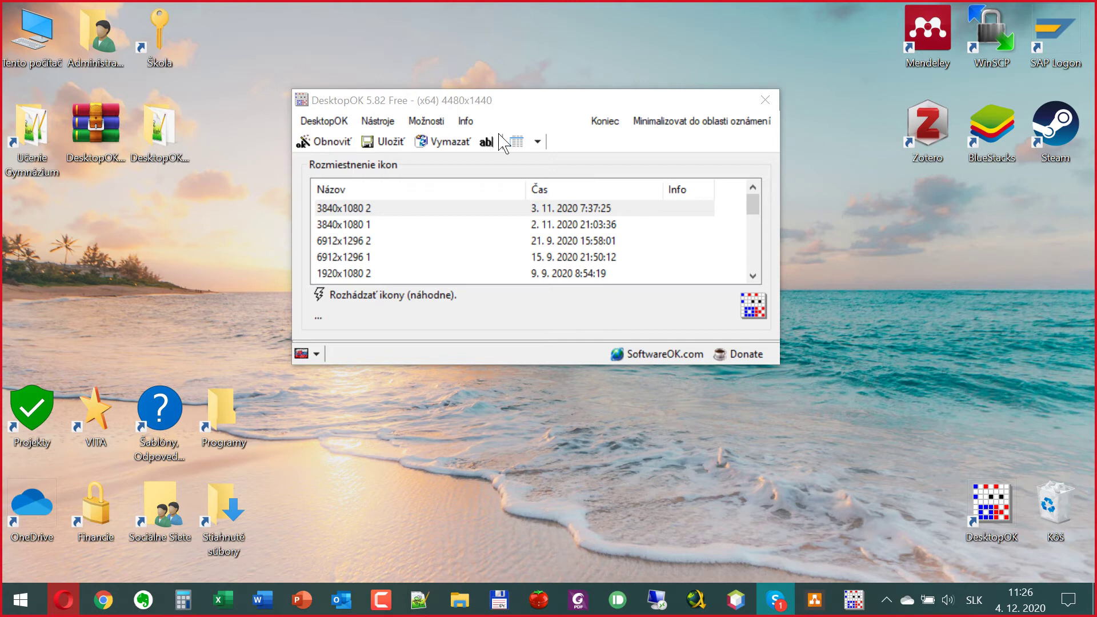
drag(478, 100, 464, 102)
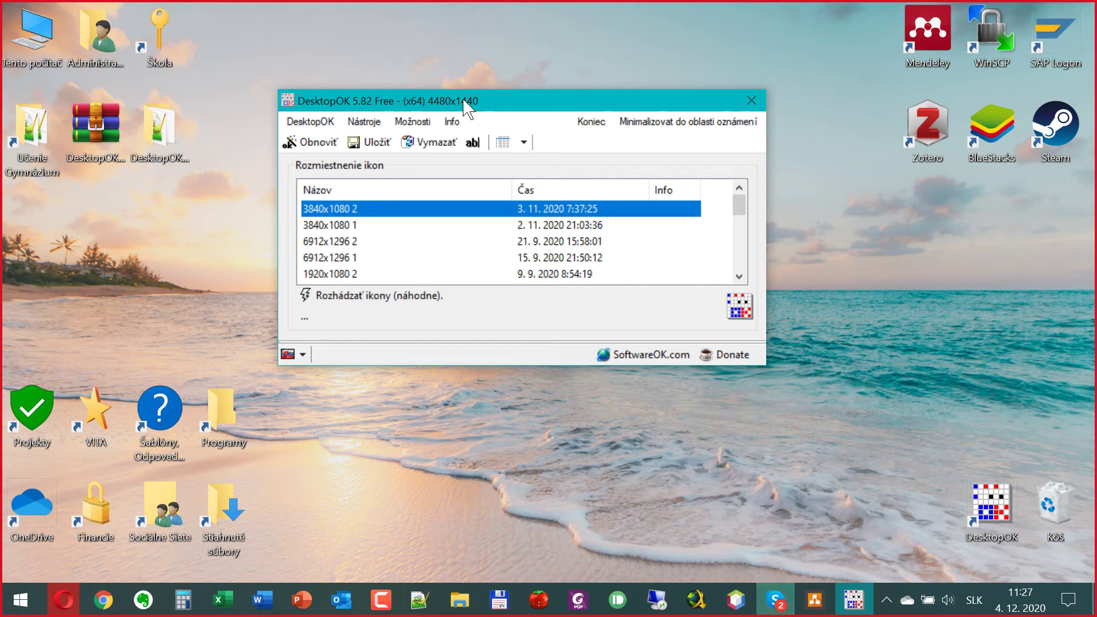
Save the current desktop icon layout and rename the saved entry "Moje zakladne rozlozenie"
click(366, 148)
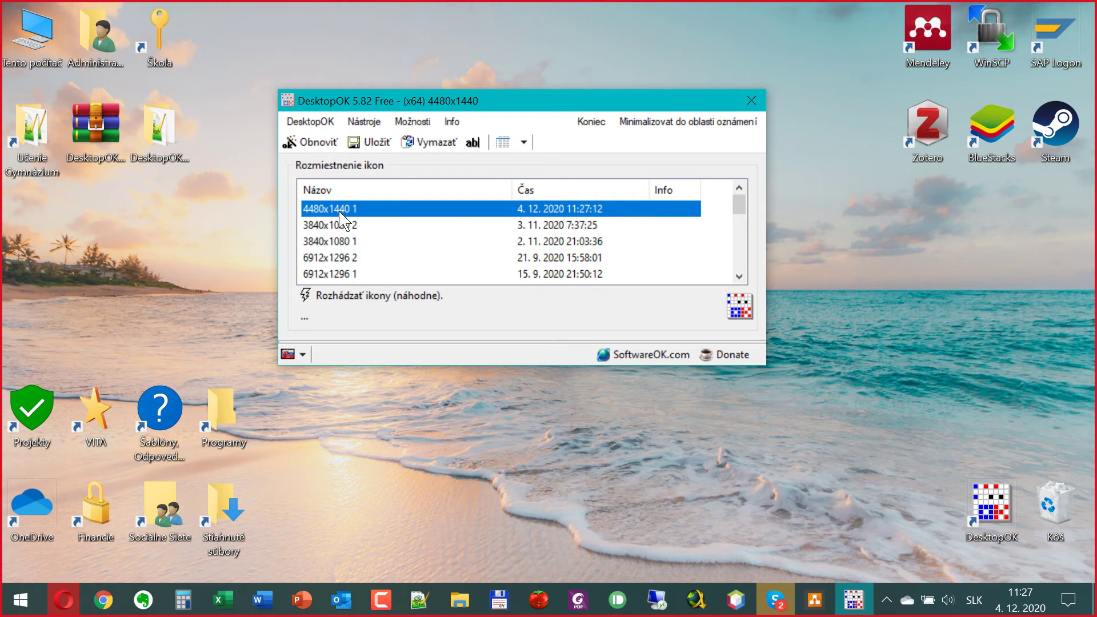
click(477, 147)
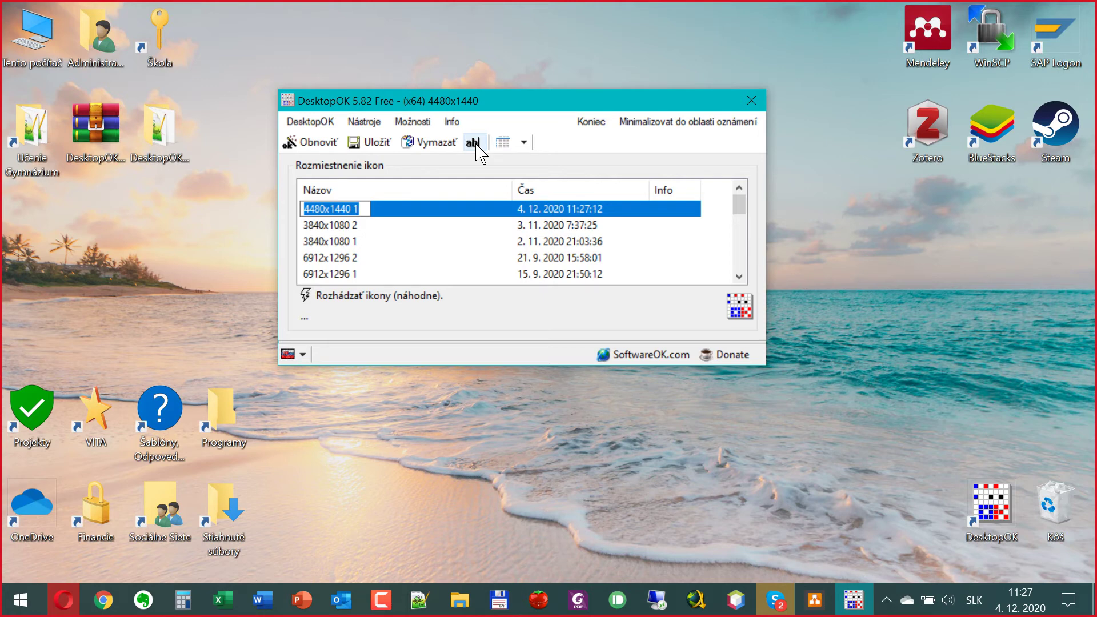
text(Moje r)
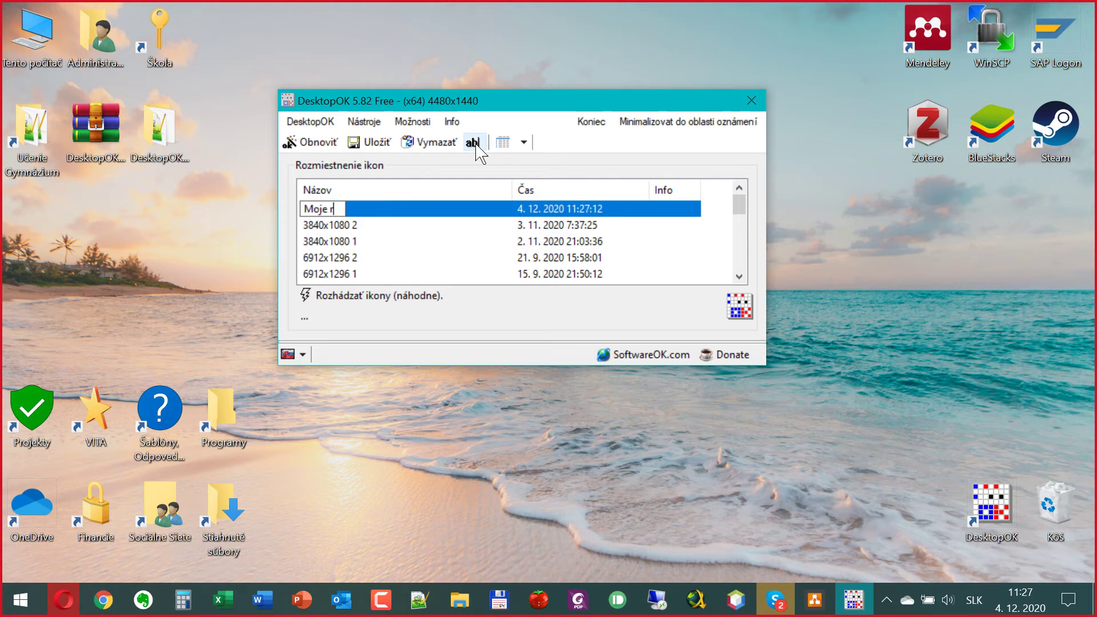
key(BackSpace)
text(y)
key(BackSpace)
text(zakladne ro)
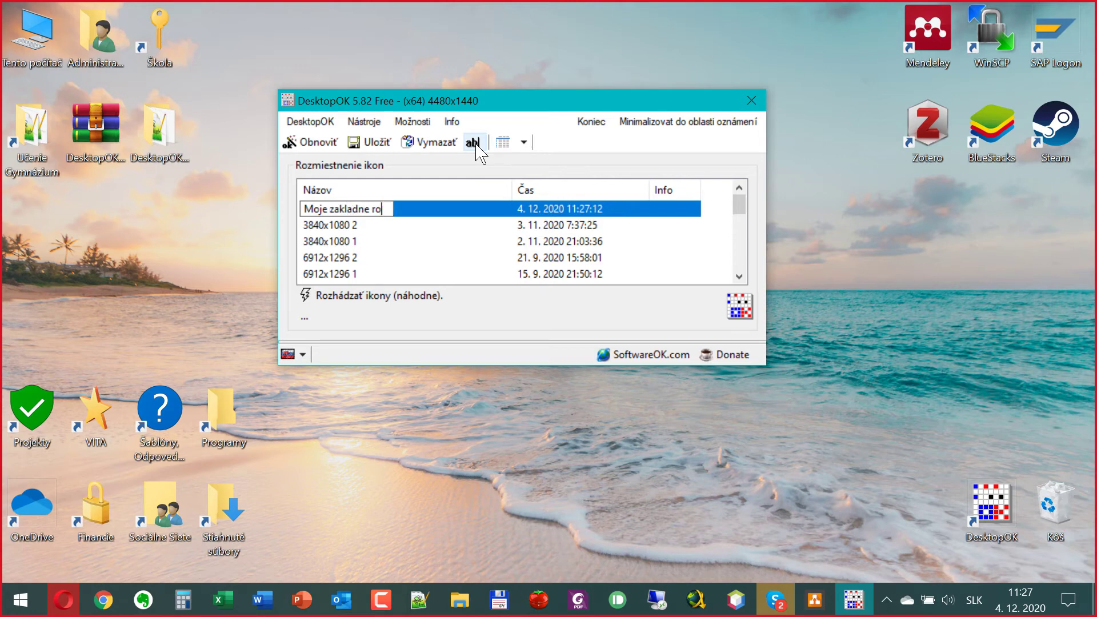
text(zloze)
text(nie)
key(Return)
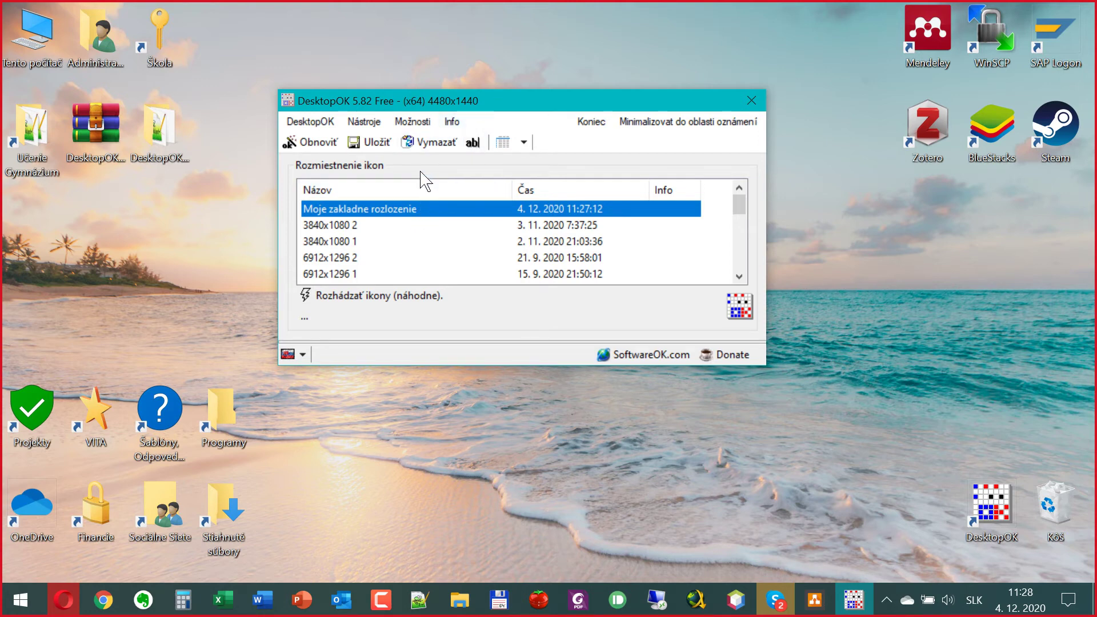
Reposition the DesktopOK window and displace the Mendeley, Zotero, BlueStacks, Steam and DesktopOK icons on the desktop
drag(403, 101, 457, 190)
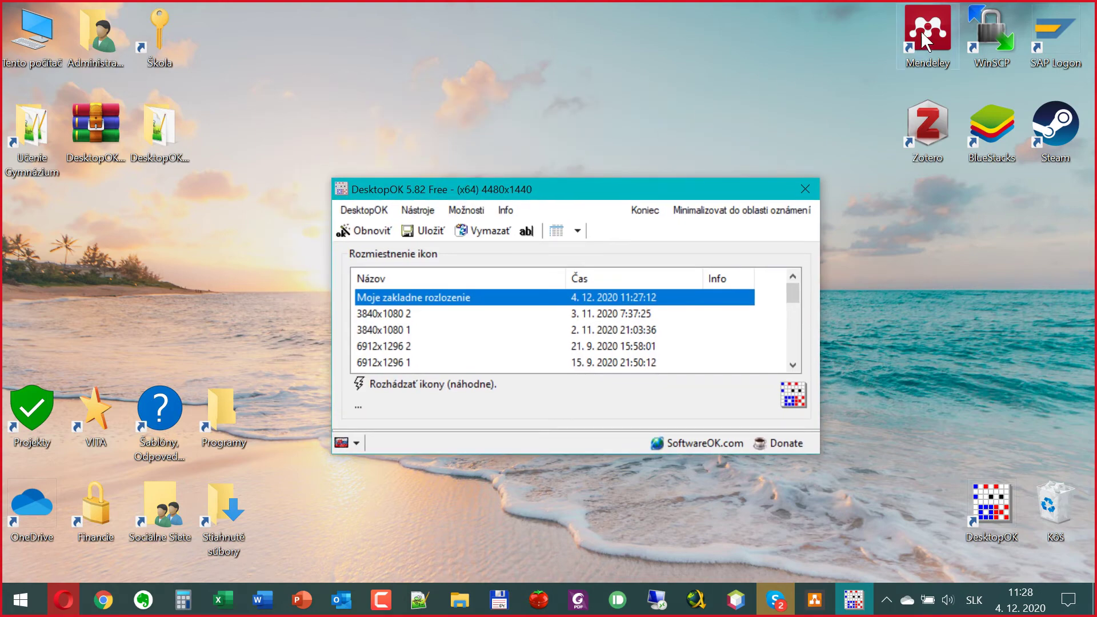
drag(921, 31, 729, 31)
drag(922, 134, 922, 322)
drag(994, 132, 867, 133)
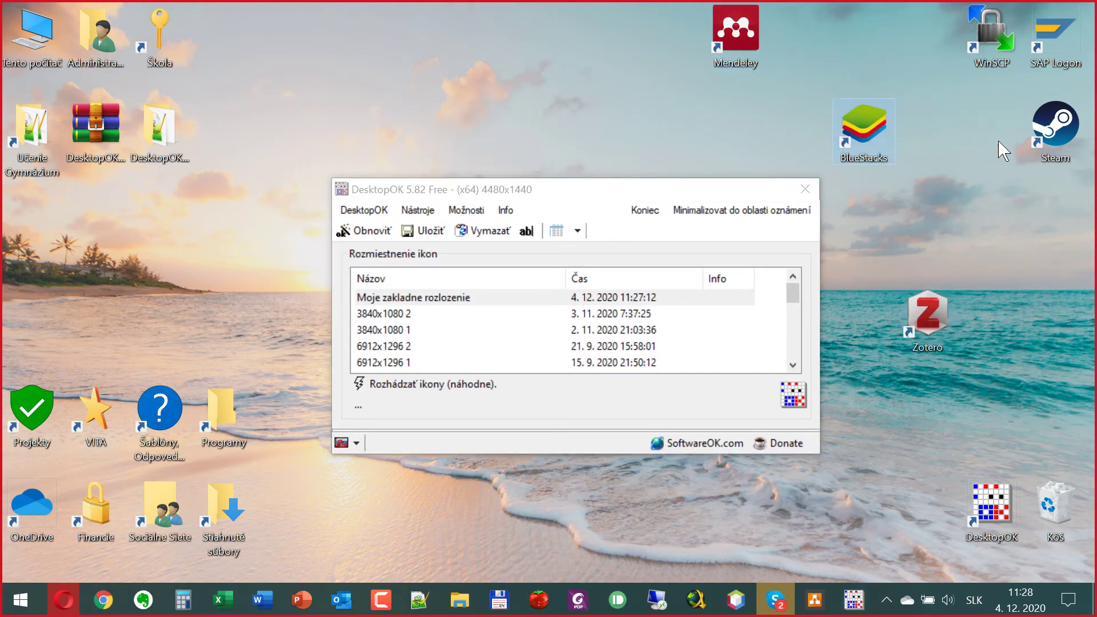
drag(1037, 122, 1037, 312)
drag(1004, 498, 876, 407)
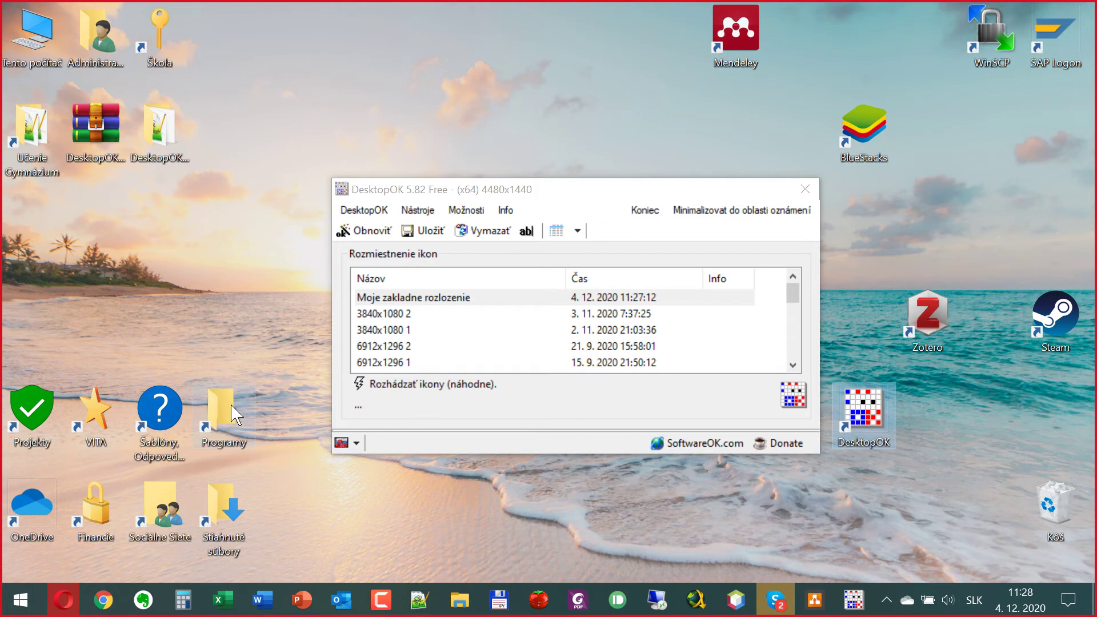
Displace the Programy, Šablóny, Stiahnuté súbory, VITA, Sociálne Siete and Financie icons, and restore the "Moje zakladne rozlozenie" layout
drag(235, 412, 299, 223)
drag(160, 408, 160, 313)
drag(226, 511, 482, 512)
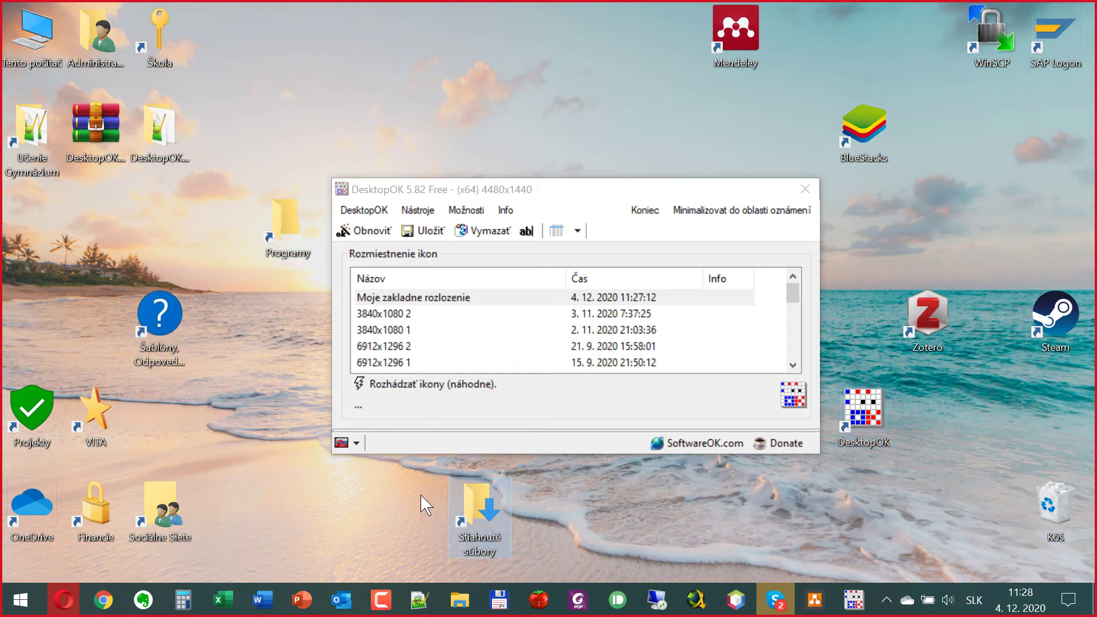
drag(95, 414, 94, 320)
drag(150, 493, 342, 492)
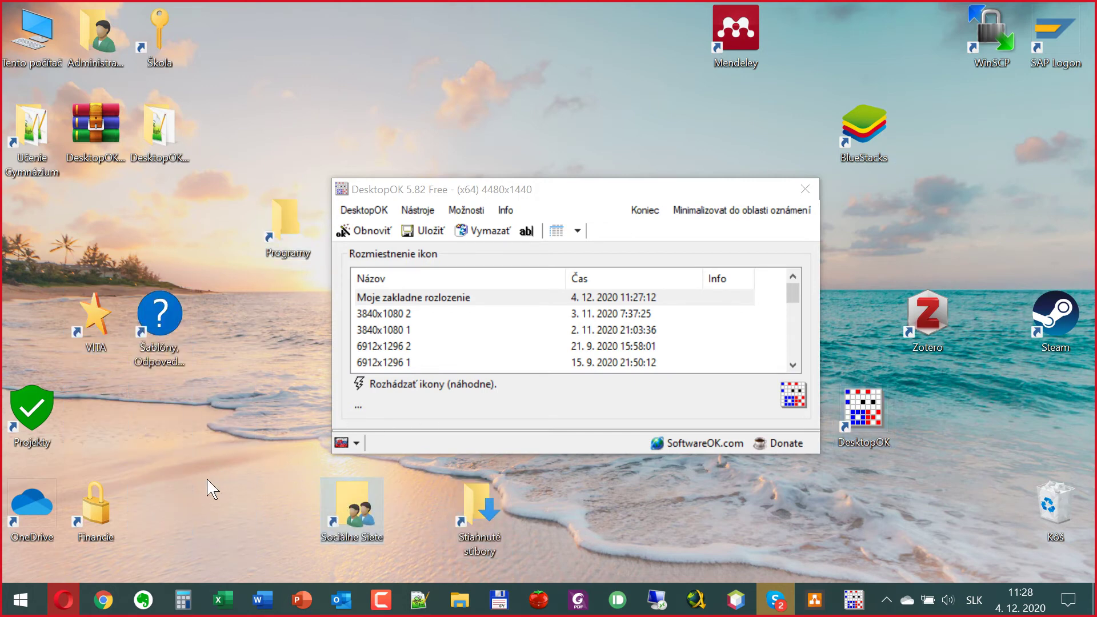
drag(106, 500, 169, 411)
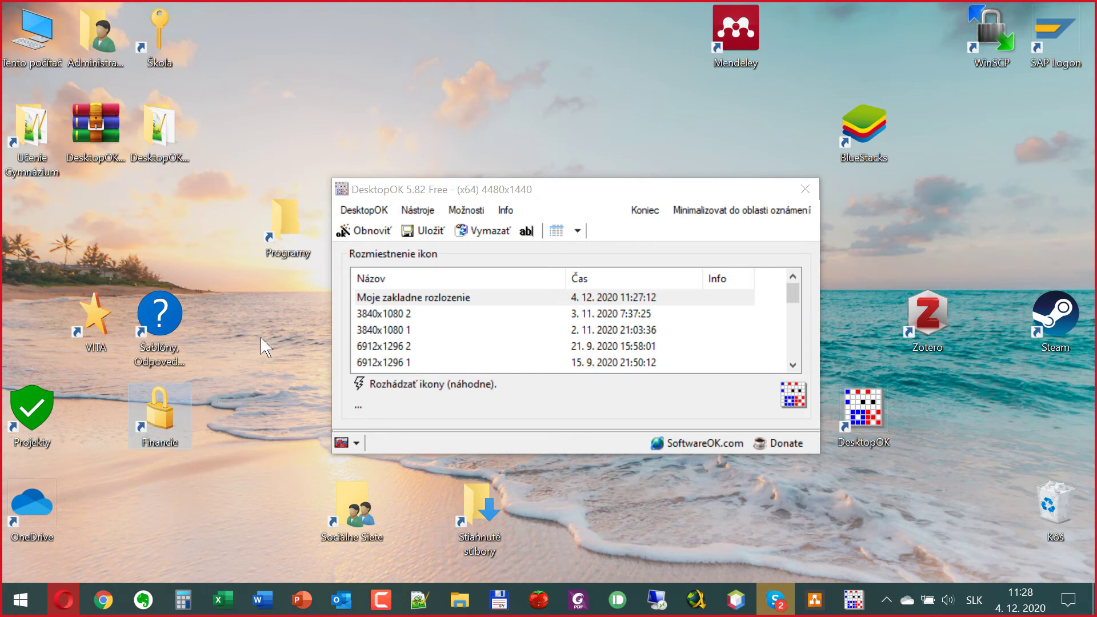
drag(415, 190, 420, 134)
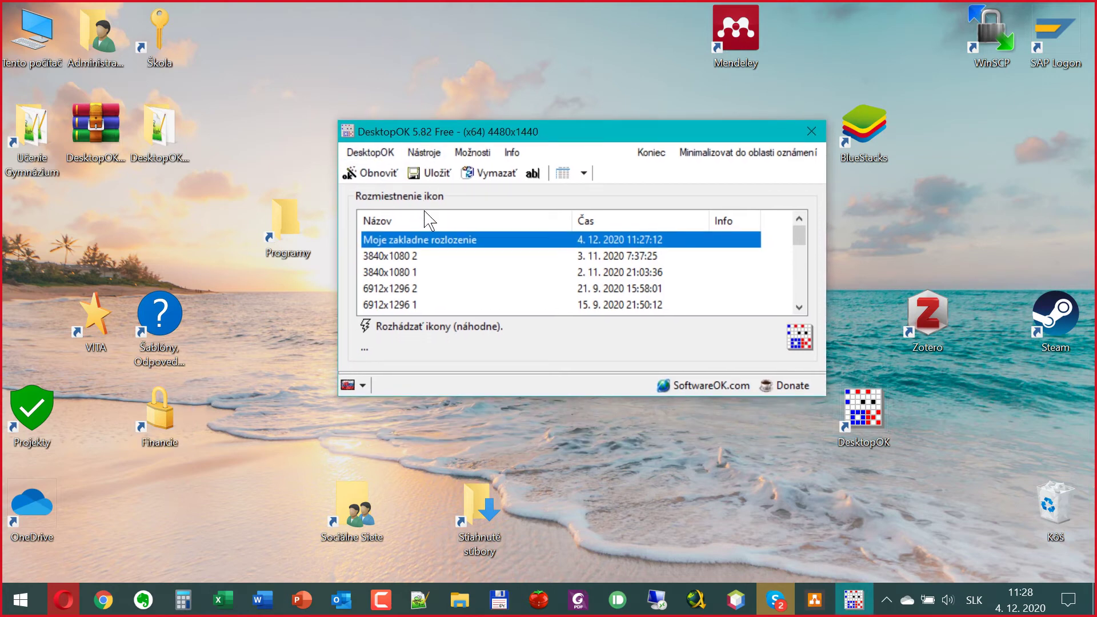
double_click(449, 250)
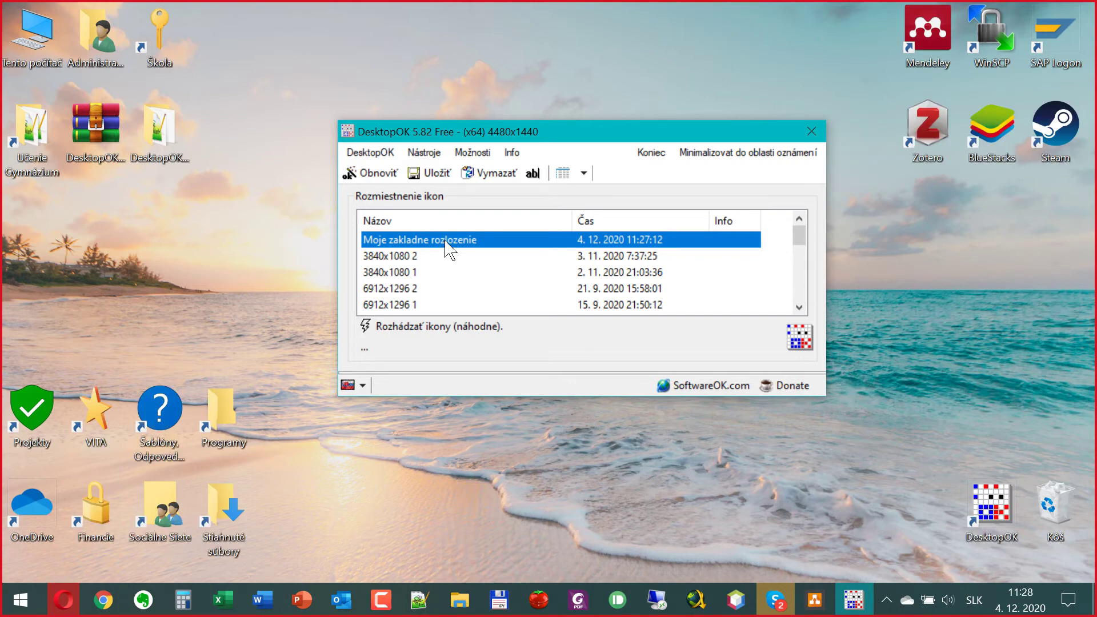
Displace the Mendeley, Zotero, BlueStacks, Steam, Šablóny, Programy, Stiahnuté súbory and Sociálne Siete icons, and restore the "Moje zakladne rozlozenie" layout
drag(926, 29, 736, 40)
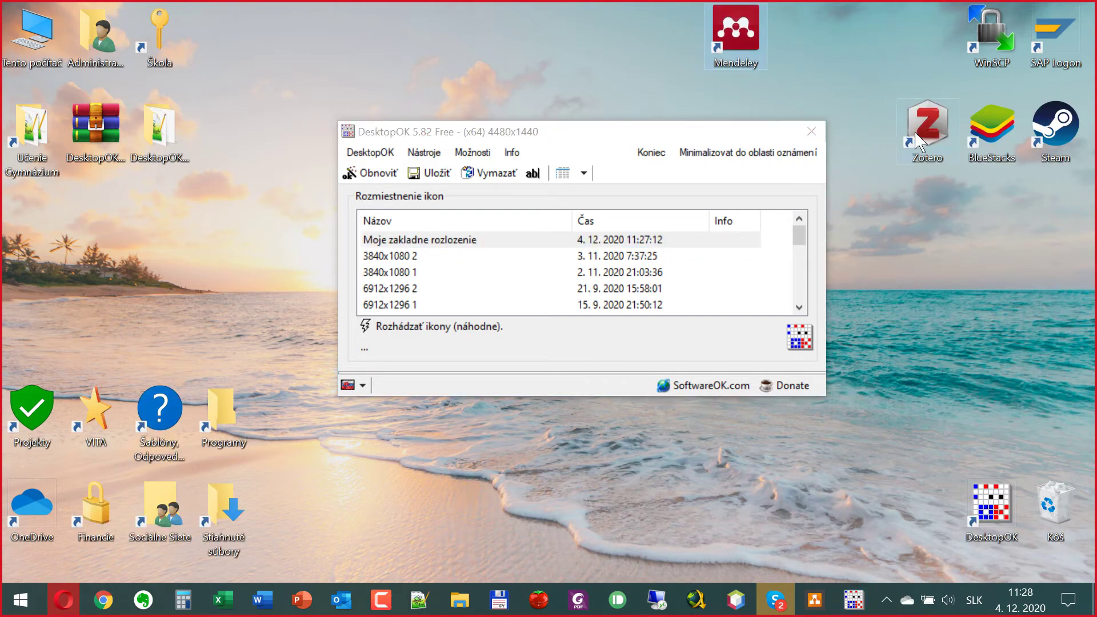
drag(927, 123, 927, 317)
drag(992, 123, 864, 132)
drag(1056, 122, 1049, 350)
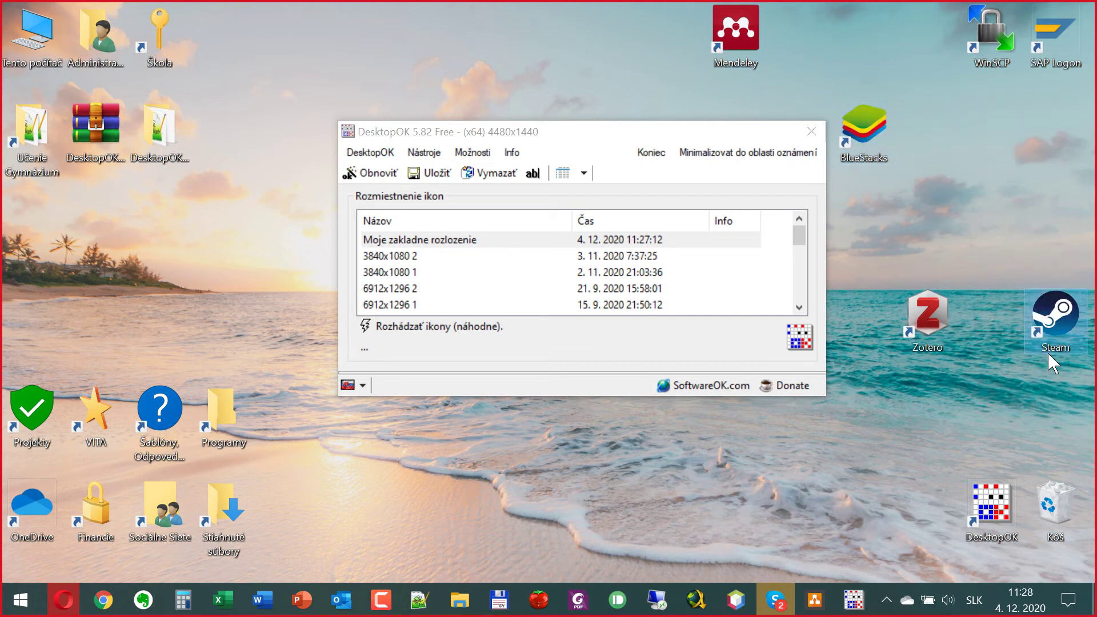
drag(179, 392, 135, 269)
drag(229, 414, 231, 320)
drag(229, 506, 485, 505)
drag(183, 489, 311, 496)
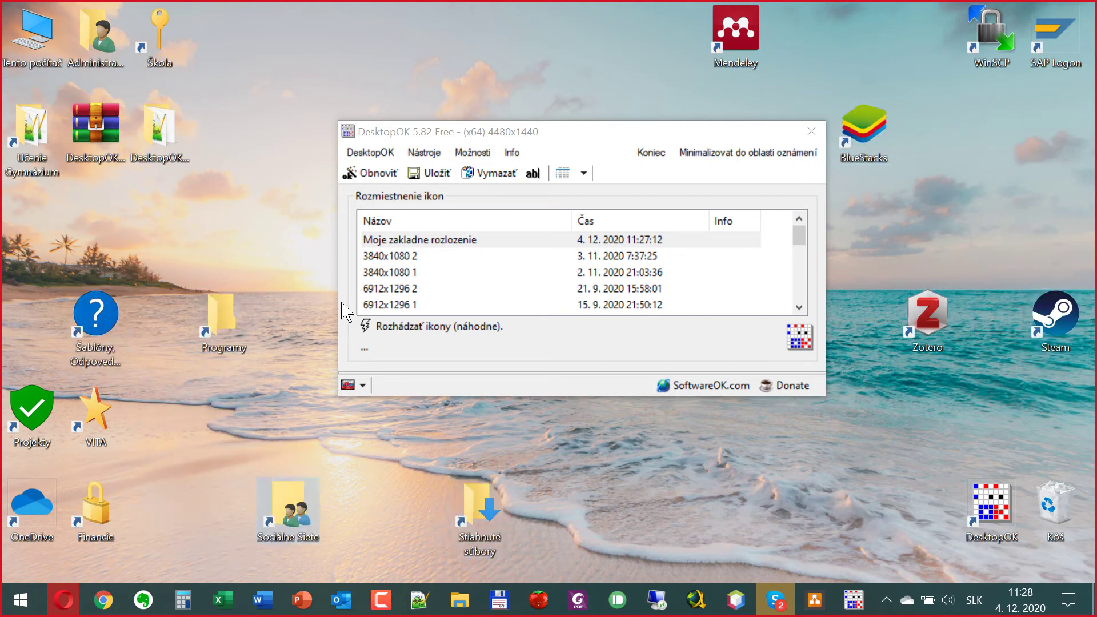
click(377, 174)
click(377, 174)
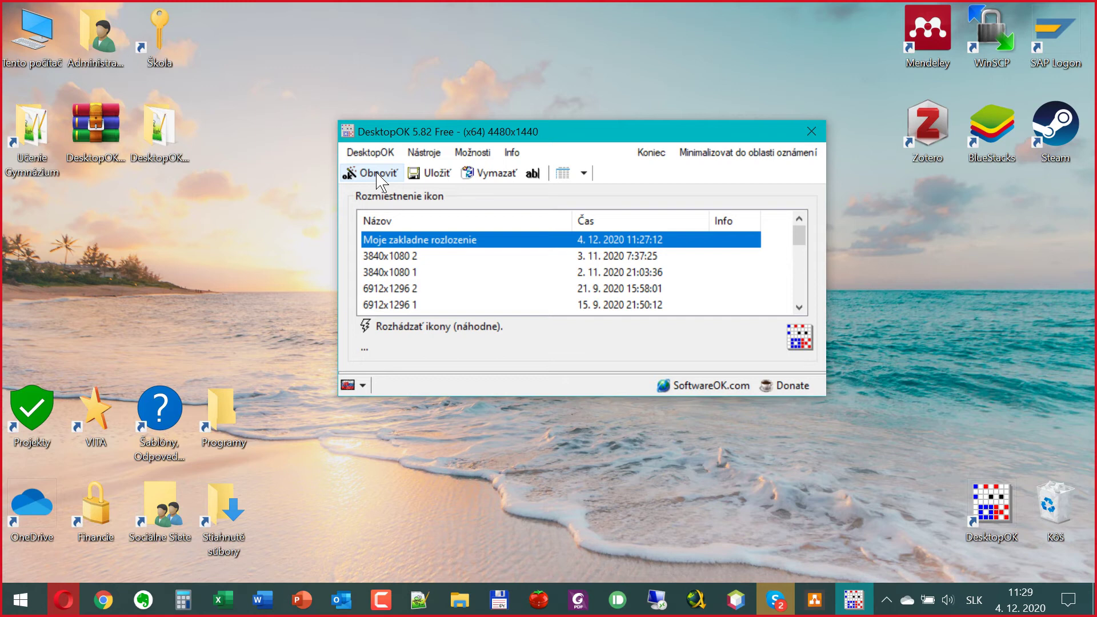
Displace the Projekty, VITA, Programy, Šablóny, Stiahnuté súbory and Sociálne Siete icons, and restore the saved basic layout
drag(28, 404, 94, 346)
drag(96, 407, 224, 218)
drag(223, 416, 351, 416)
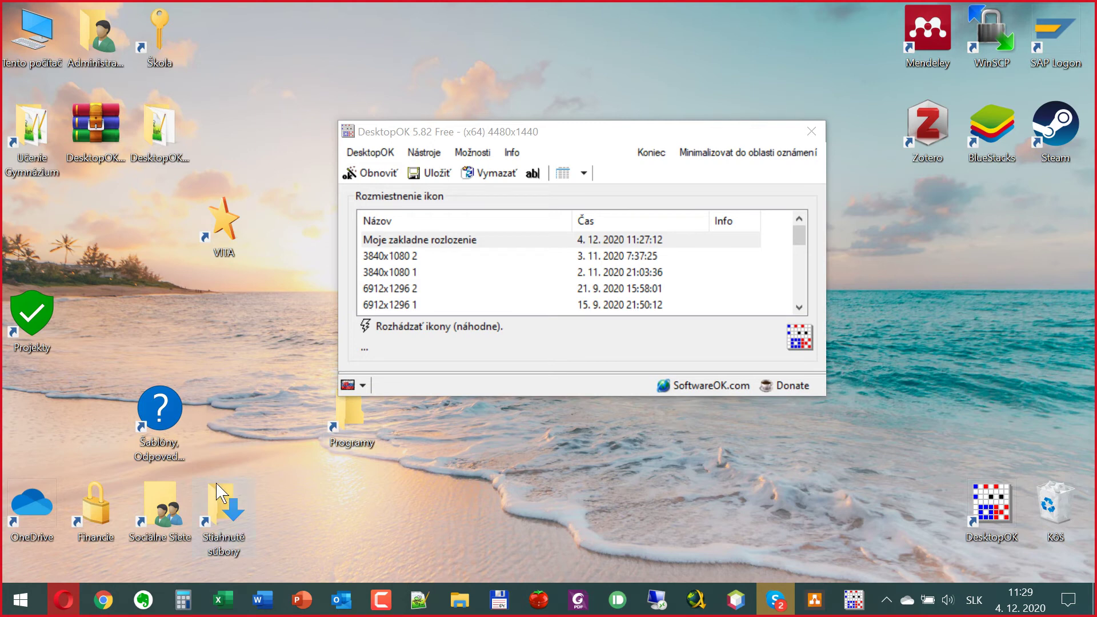
drag(169, 423, 176, 362)
drag(233, 498, 361, 515)
drag(176, 503, 236, 420)
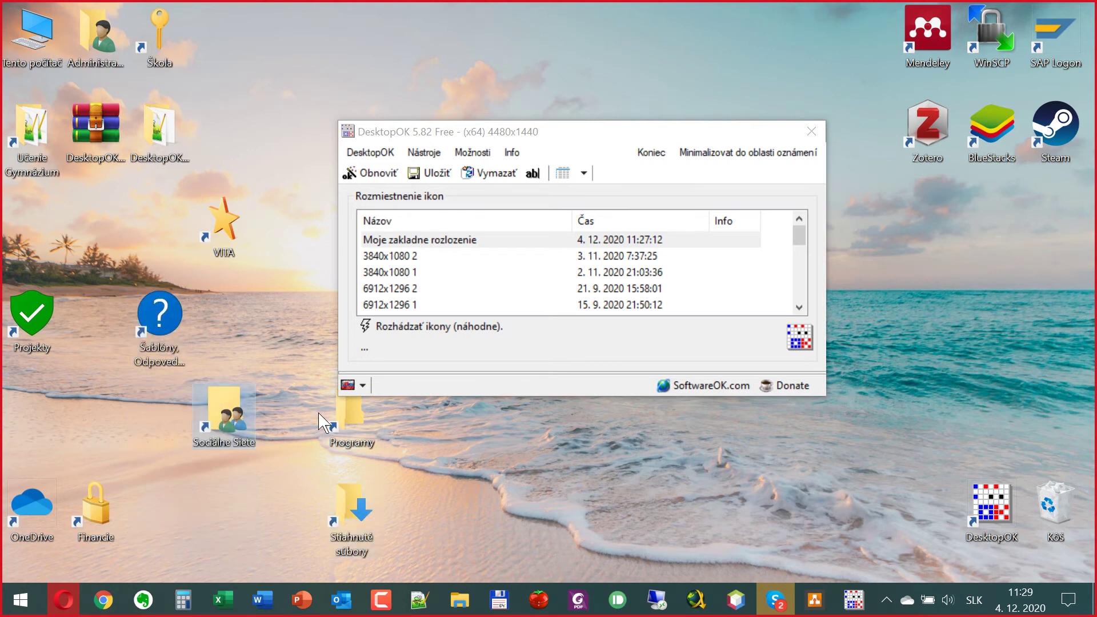
click(510, 137)
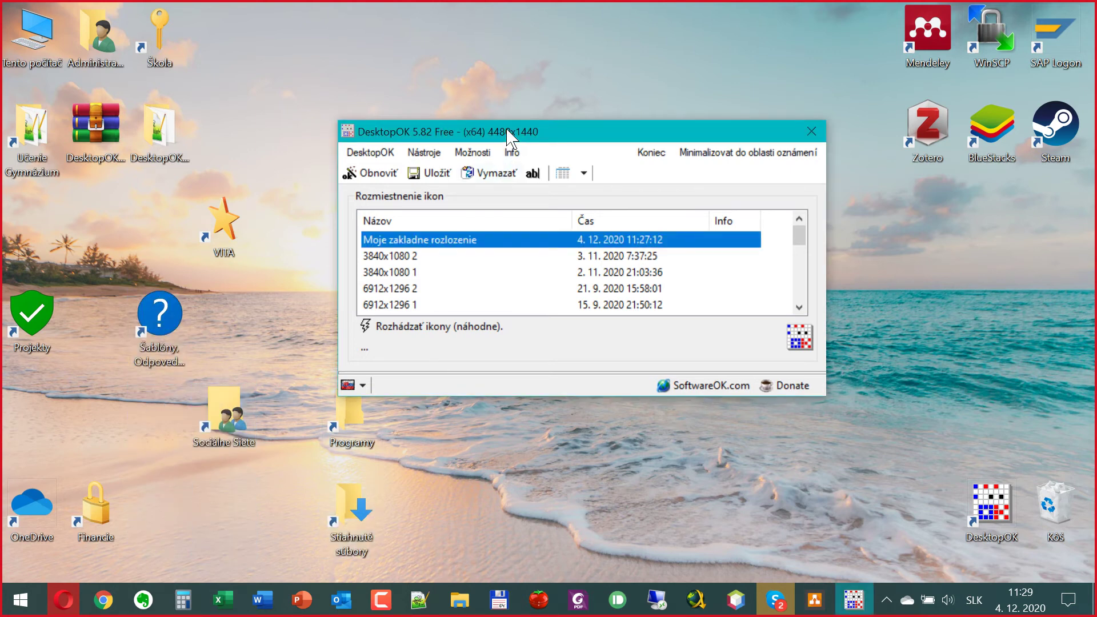
click(372, 173)
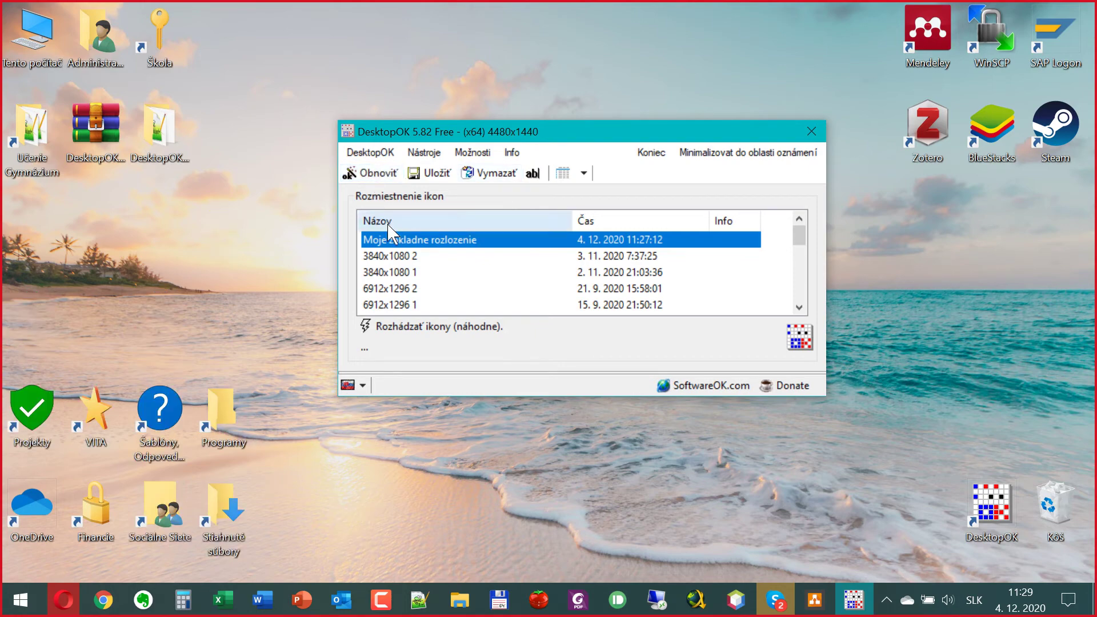
Scatter the desktop icons randomly twice, confirming each shuffle
click(432, 329)
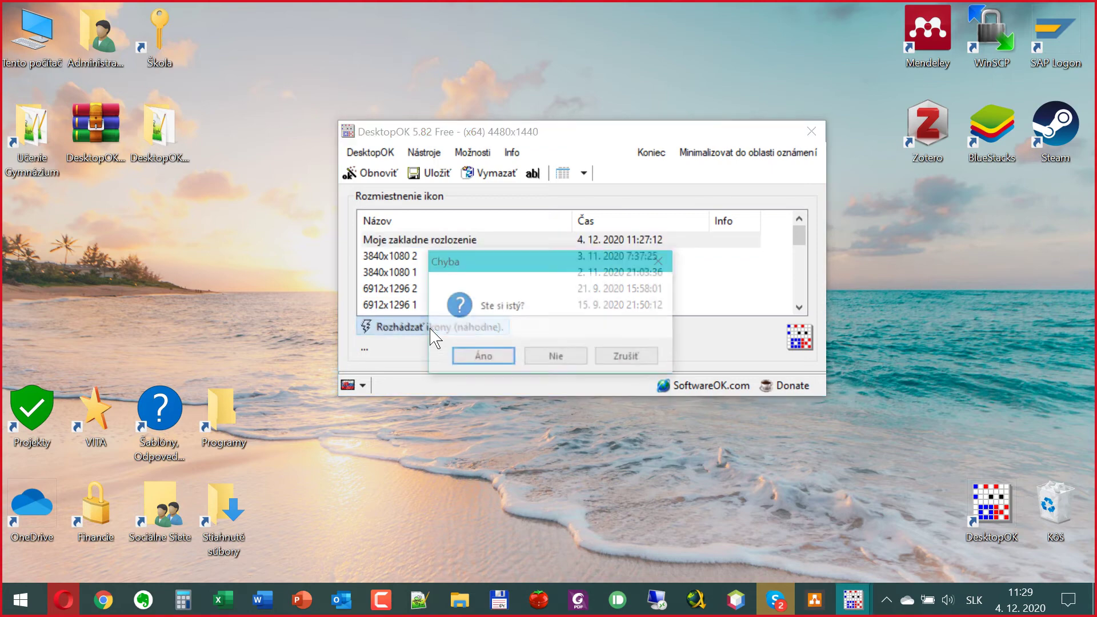
click(483, 358)
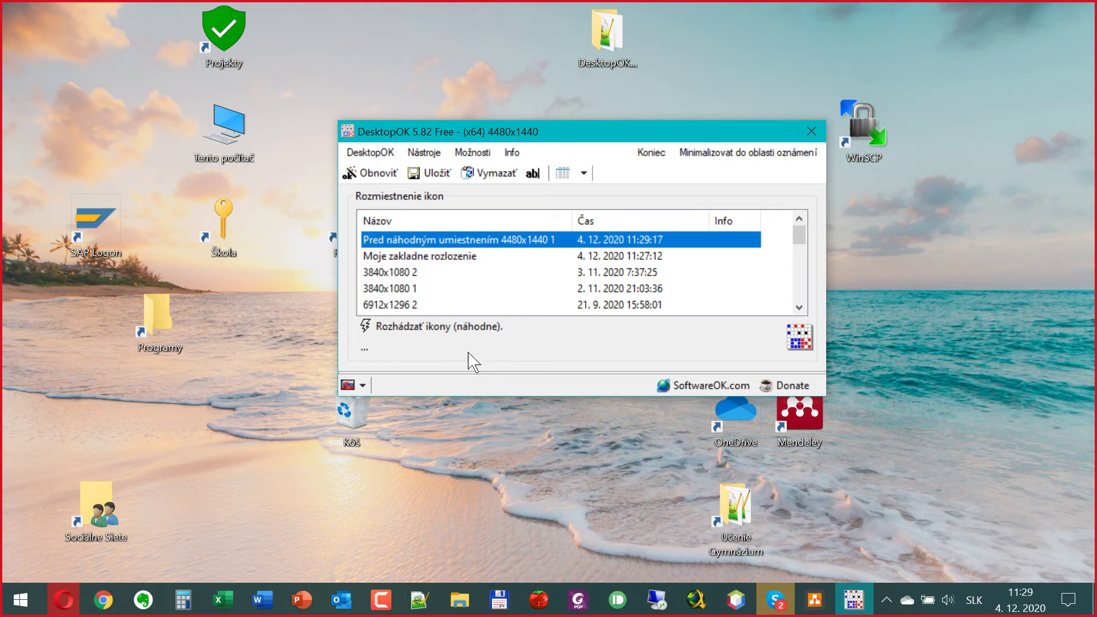
click(444, 330)
click(468, 360)
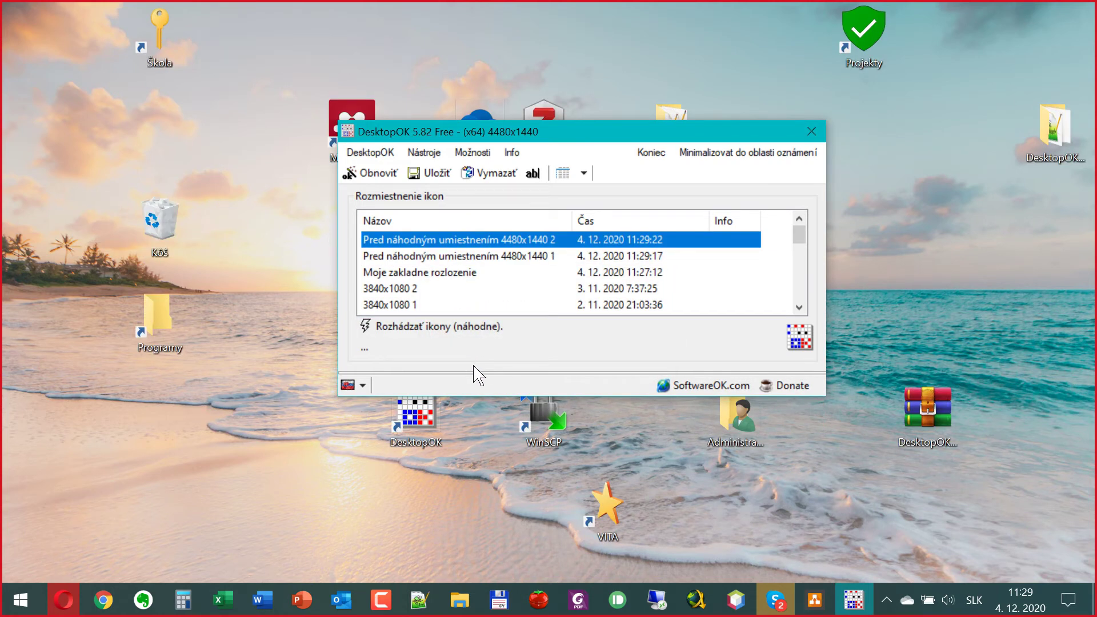
Restore the layout saved before the second random shuffle, and restore the icons to "Moje zakladne rozlozenie"
click(378, 174)
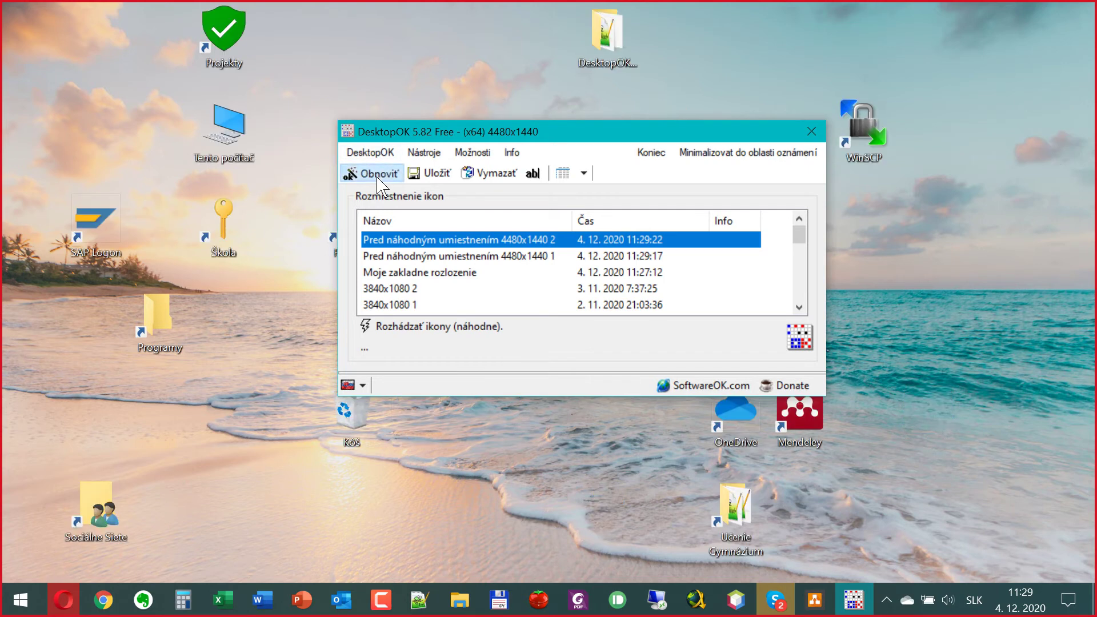
click(414, 258)
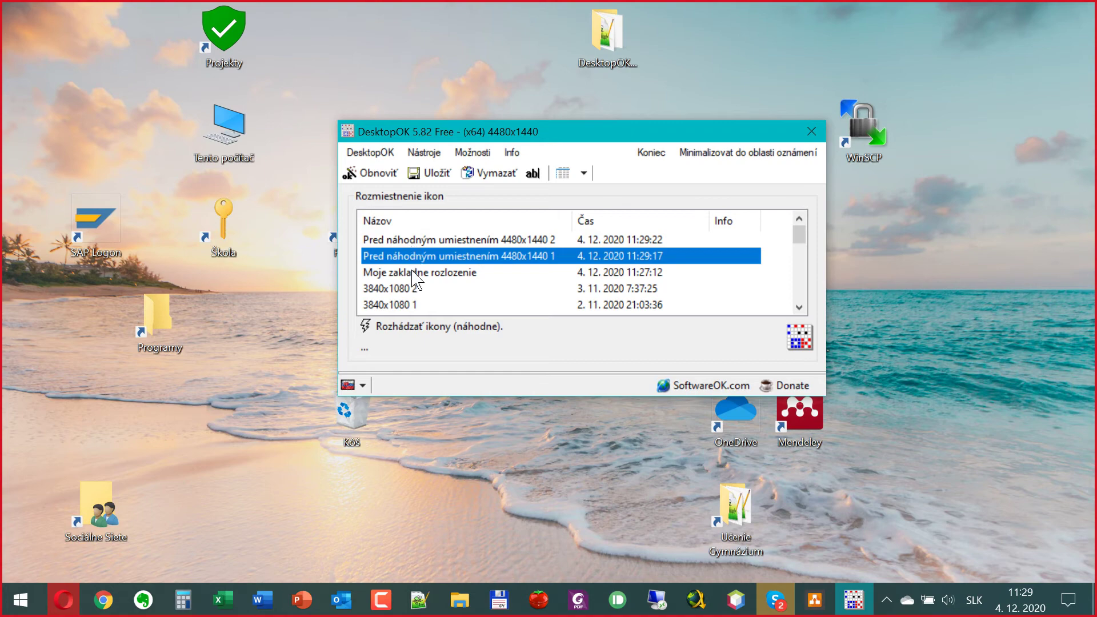
click(407, 245)
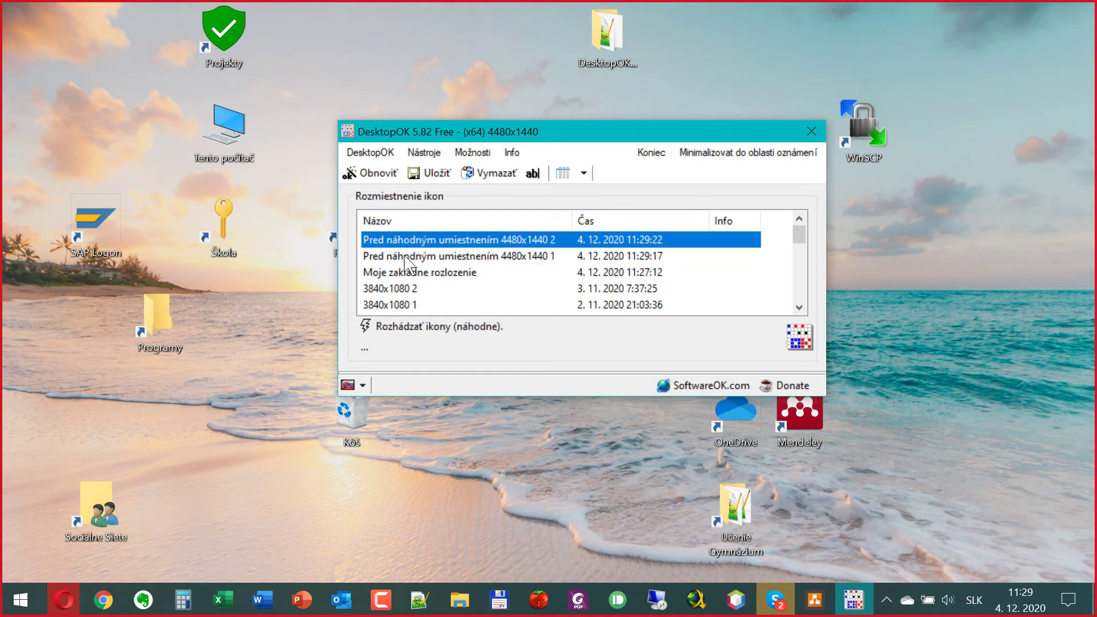
click(408, 272)
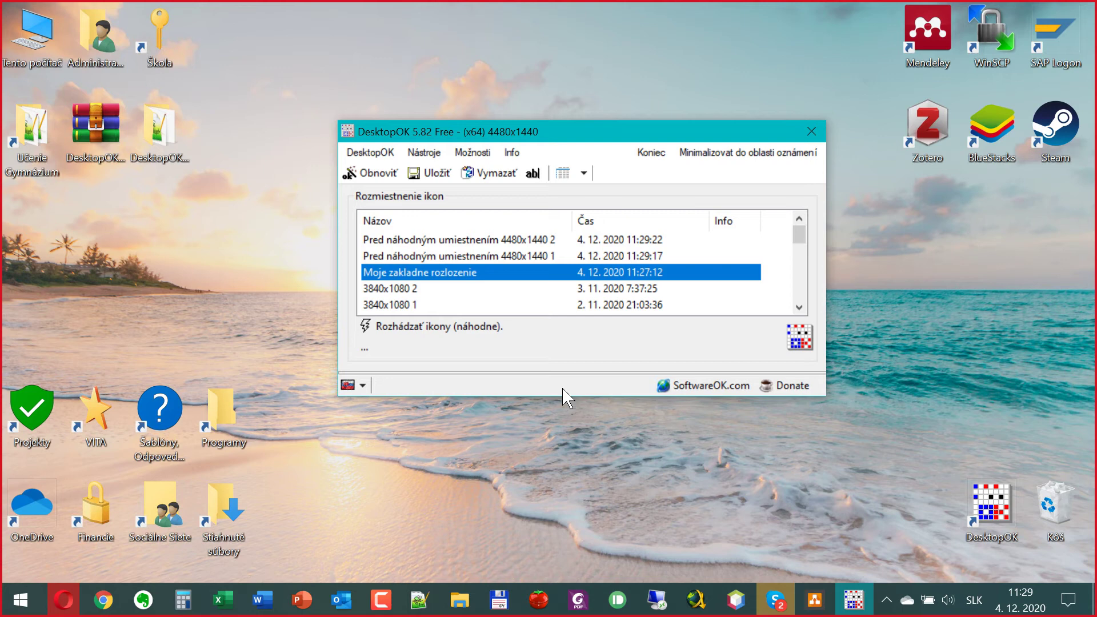
Scatter the icons randomly once more, restore "Moje zakladne rozlozenie", and shift the DesktopOK window slightly
click(423, 328)
click(493, 361)
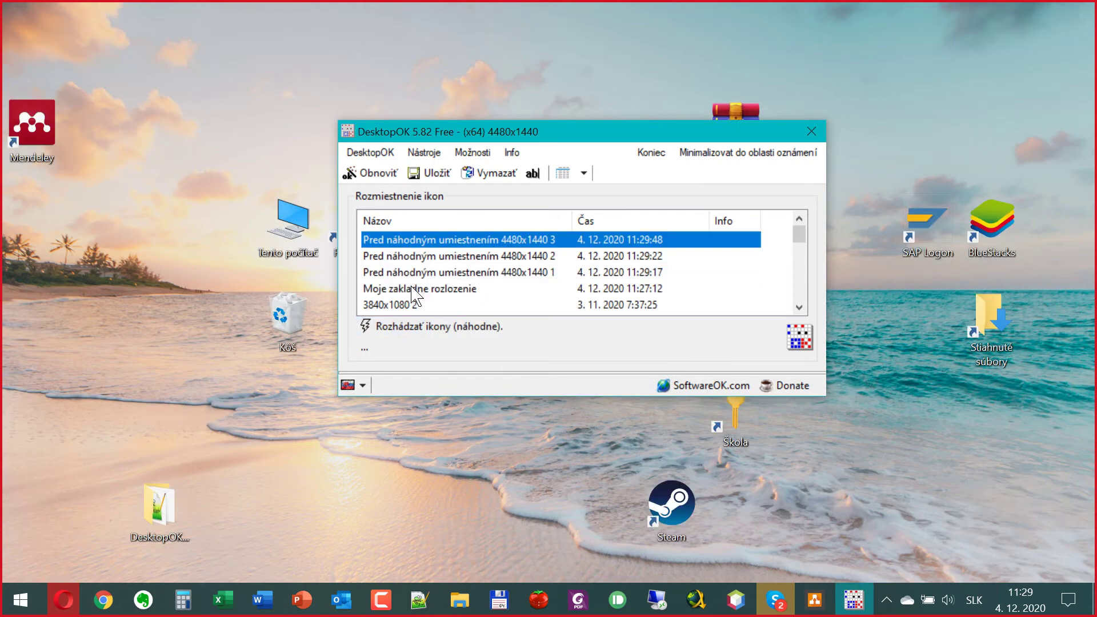
double_click(419, 287)
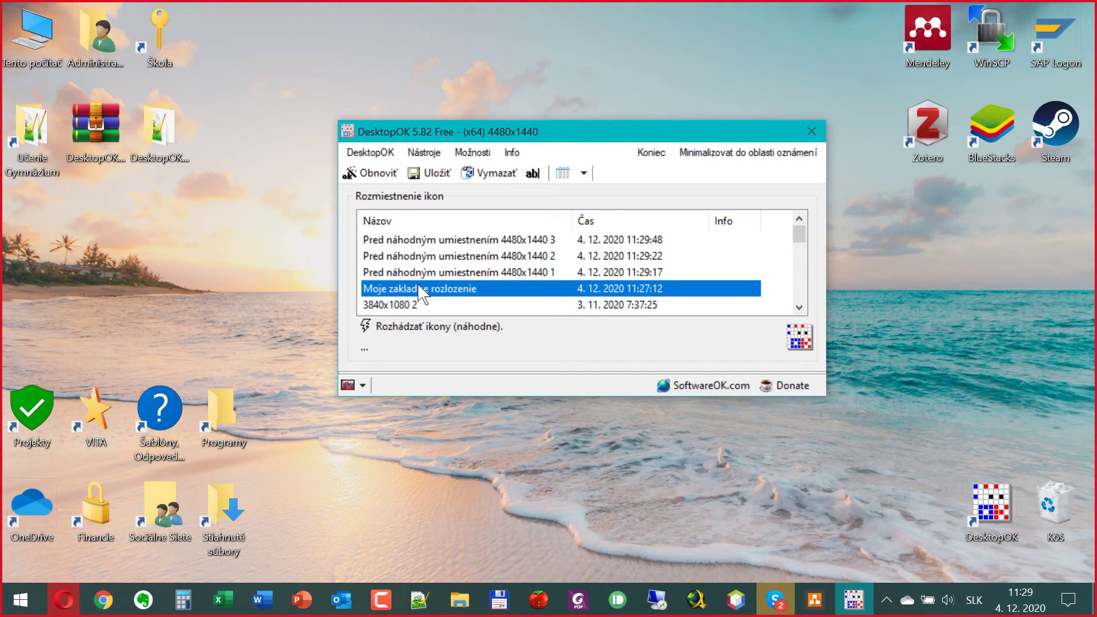
drag(454, 129, 418, 109)
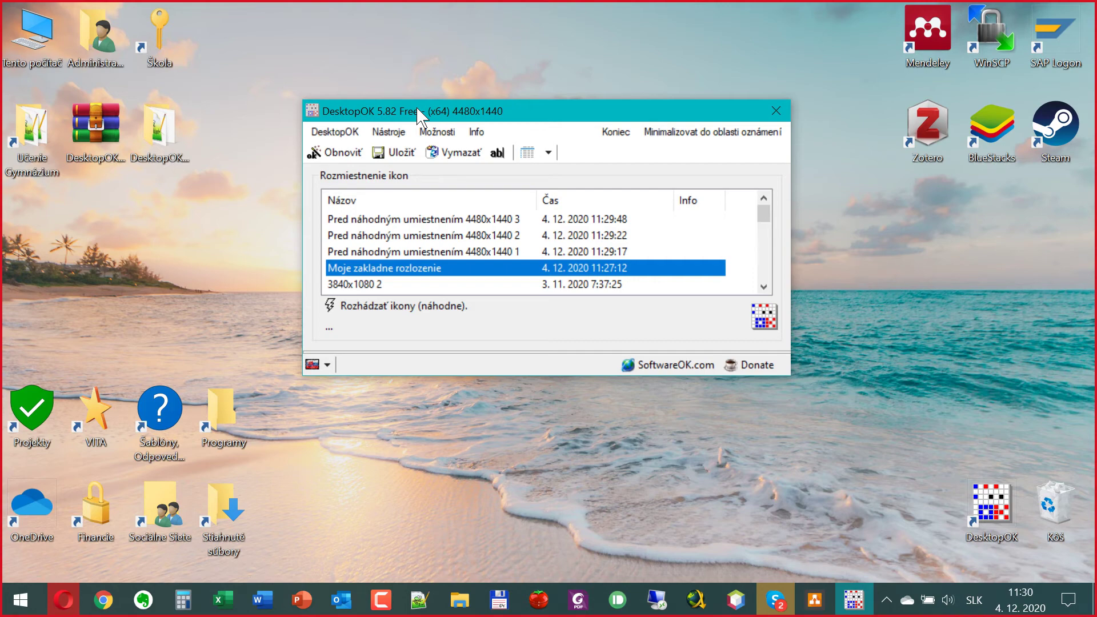
Use DesktopOK's pixel colour tool (Získať farbu pixelov) to sample the red of the DesktopOK archive icon on the desktop
drag(132, 131, 166, 117)
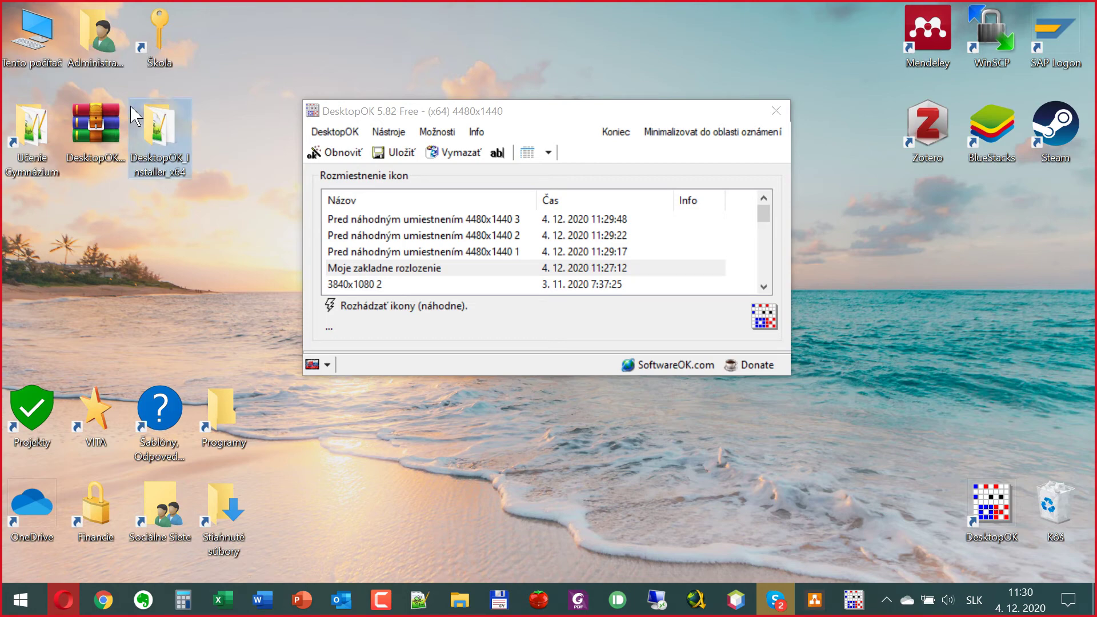
click(427, 237)
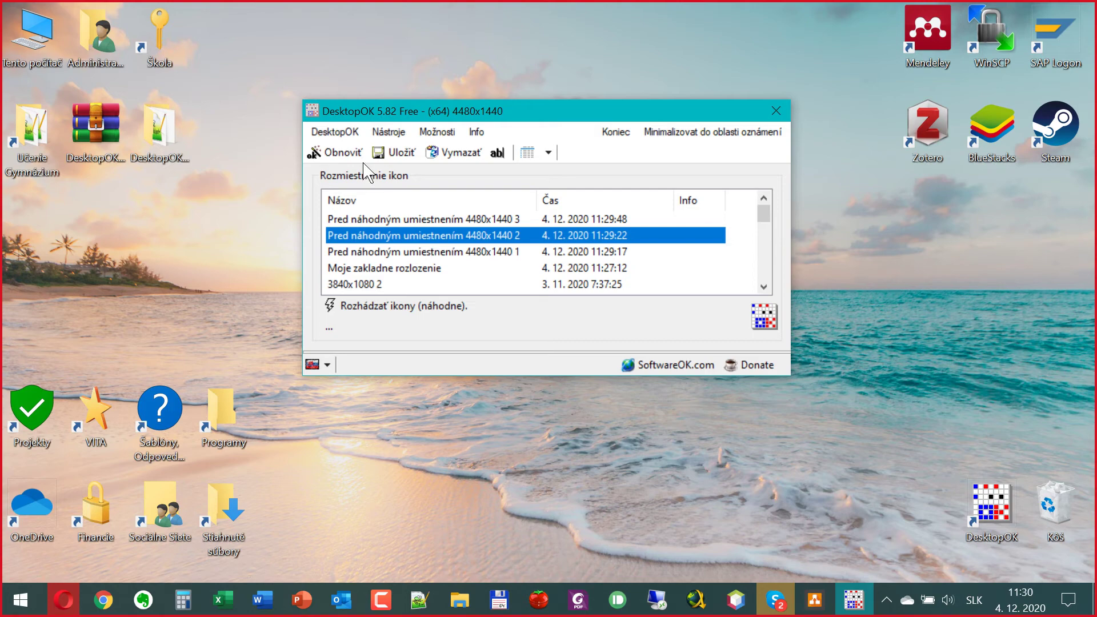
click(348, 136)
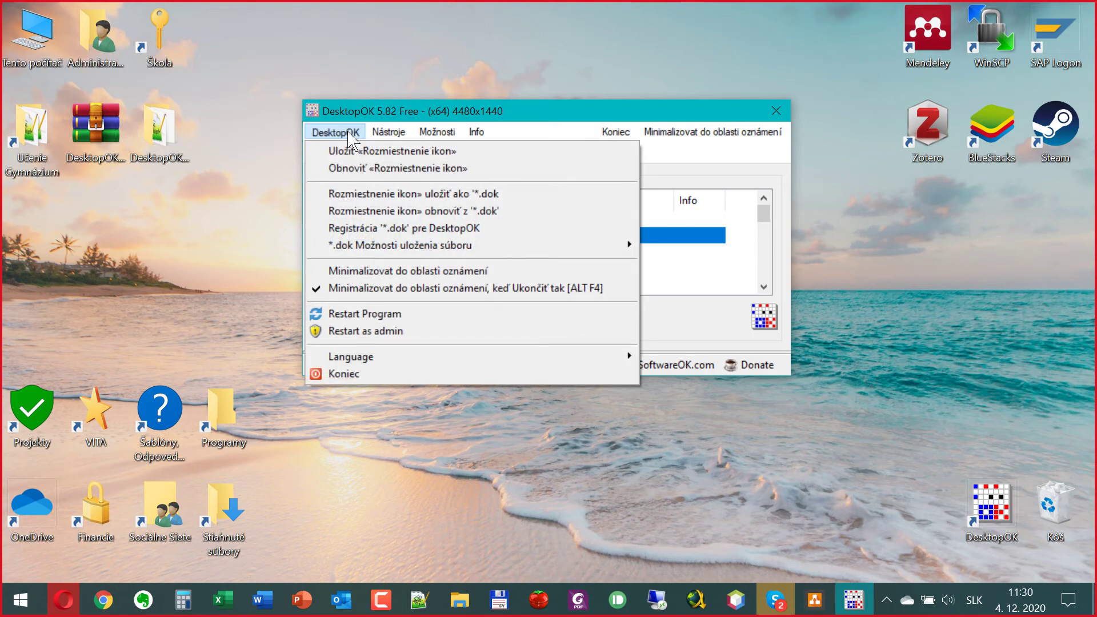
mouse_move(372, 136)
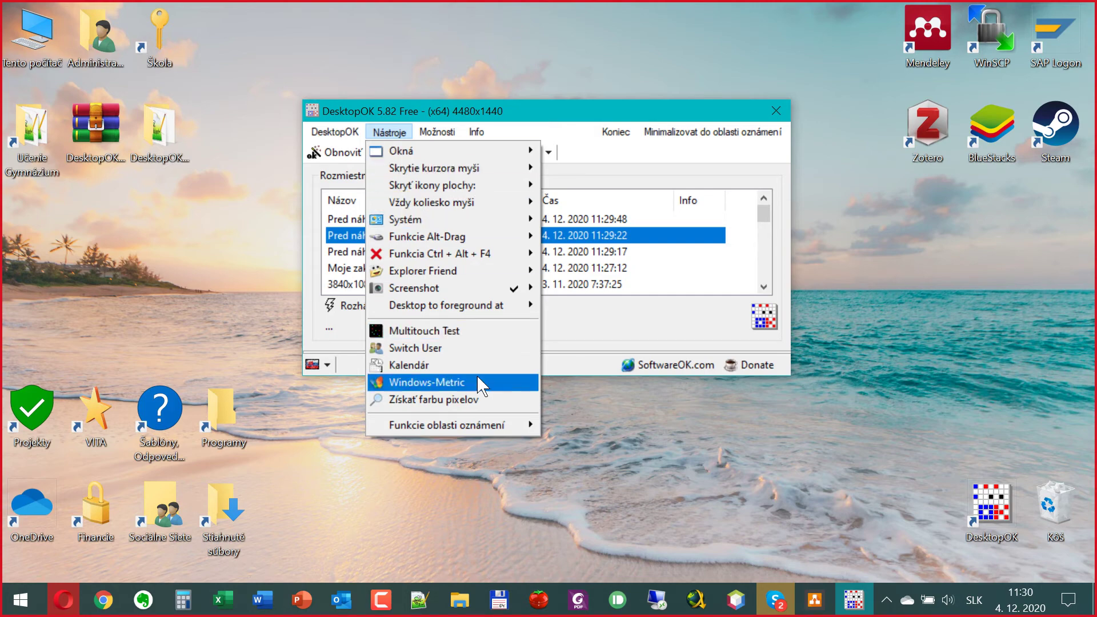
click(454, 401)
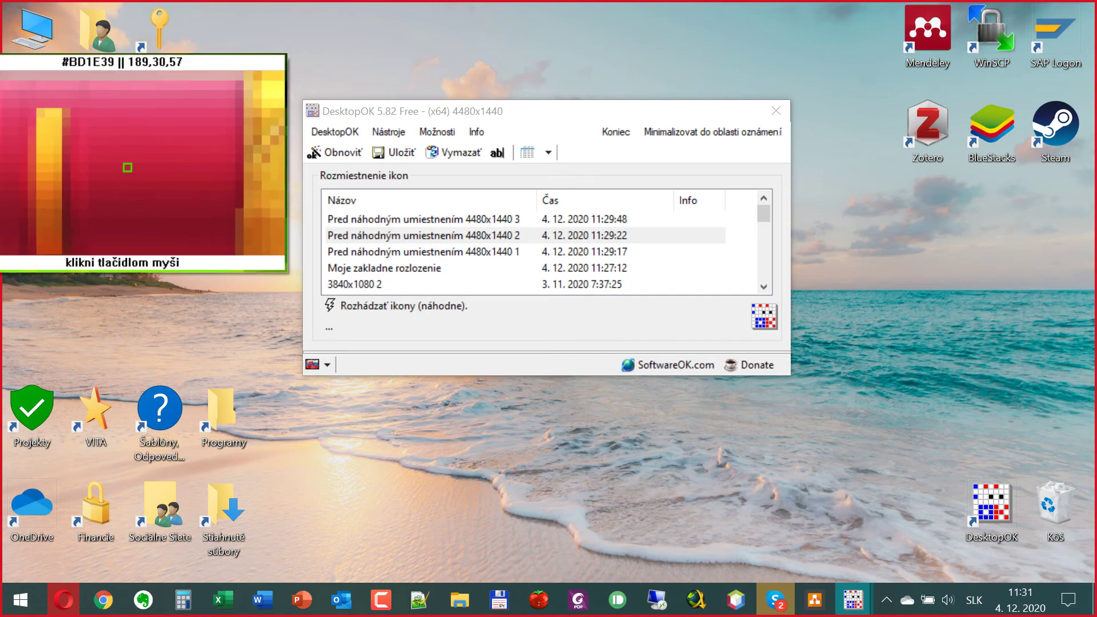
click(124, 165)
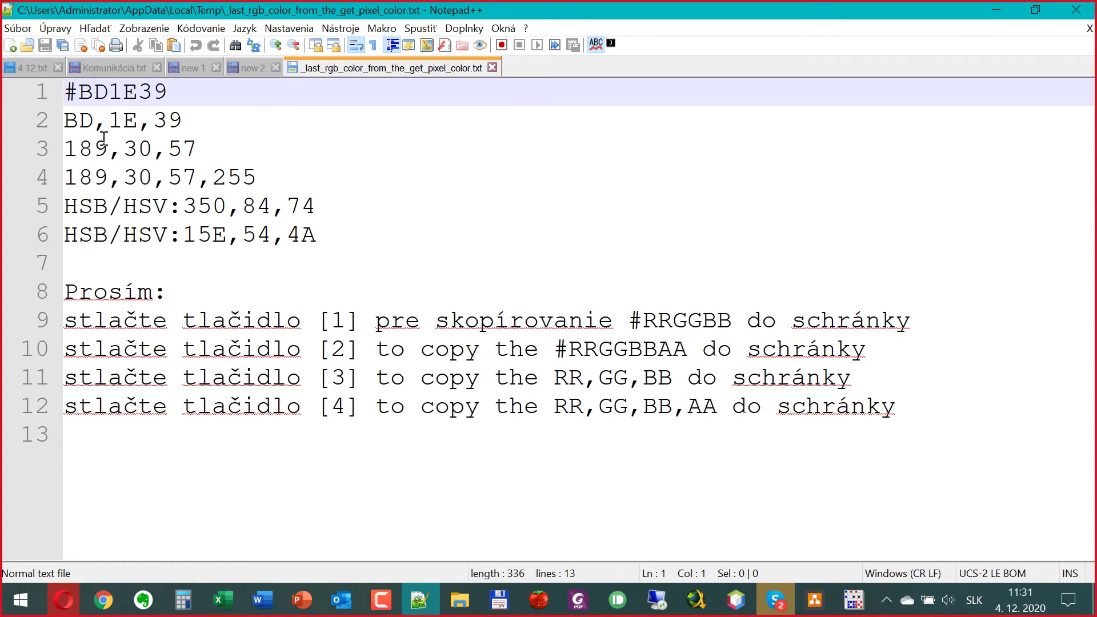
Highlight the hex code #BD1E39 and the RGB values 189,30,57 in the colour text file, and minimize Notepad++
drag(171, 91, 63, 91)
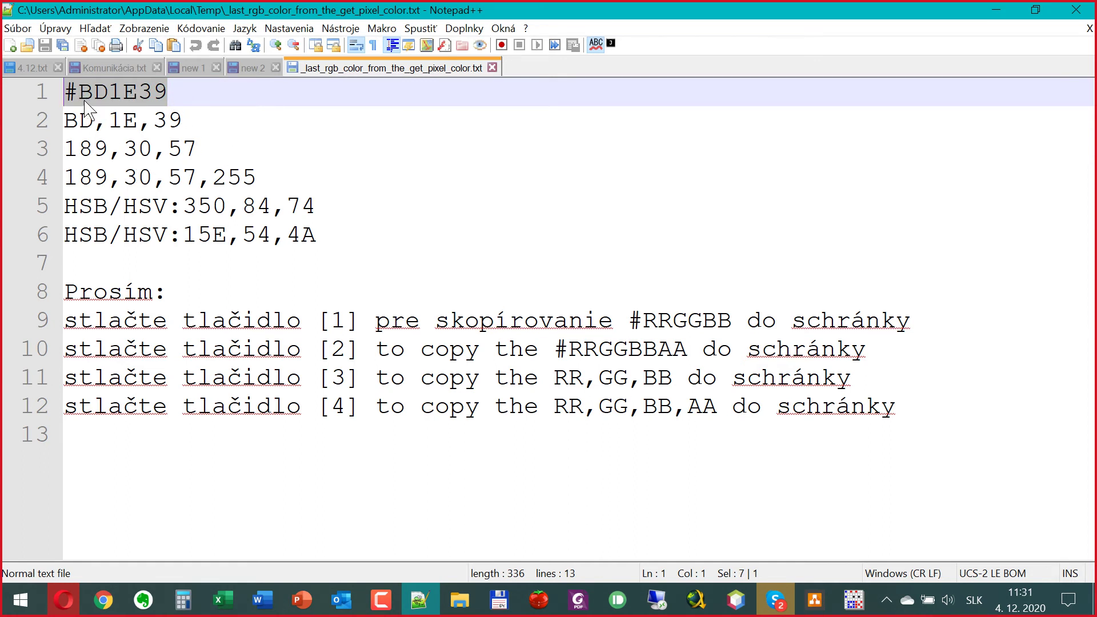
drag(220, 149, 68, 142)
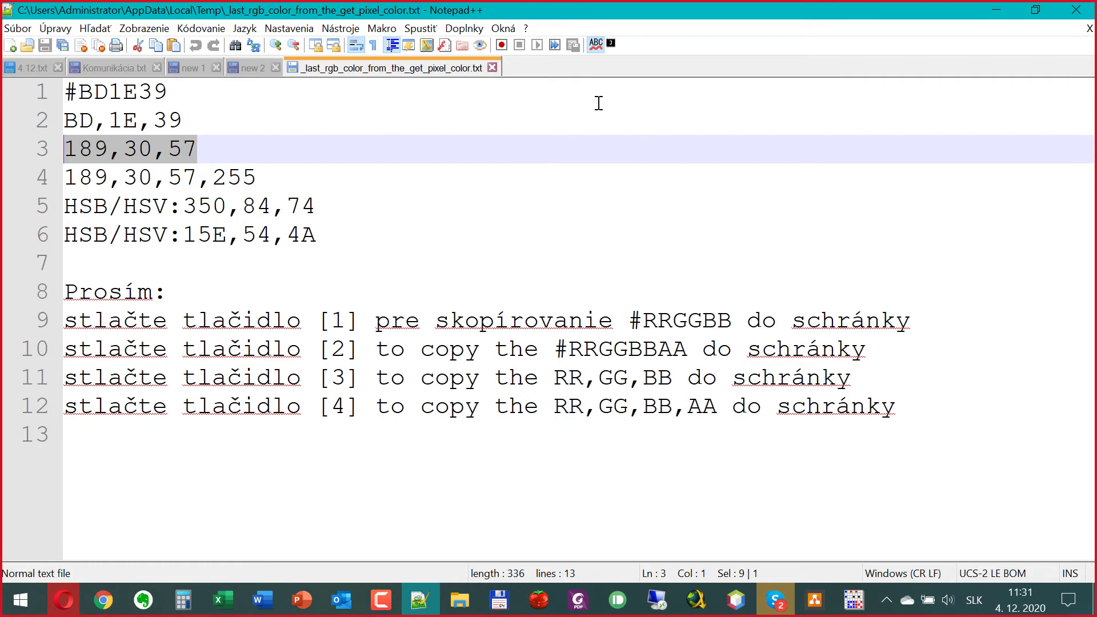
click(995, 10)
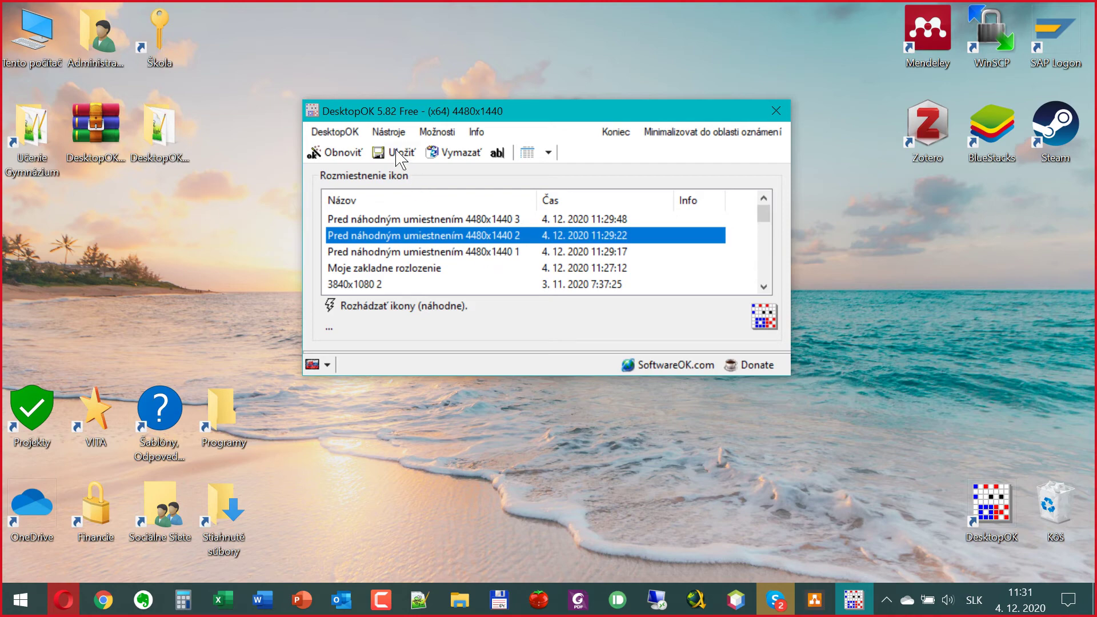
Sample a second pixel colour from the wallpaper's beach sand, and reload the changed colour file before minimizing it
click(388, 132)
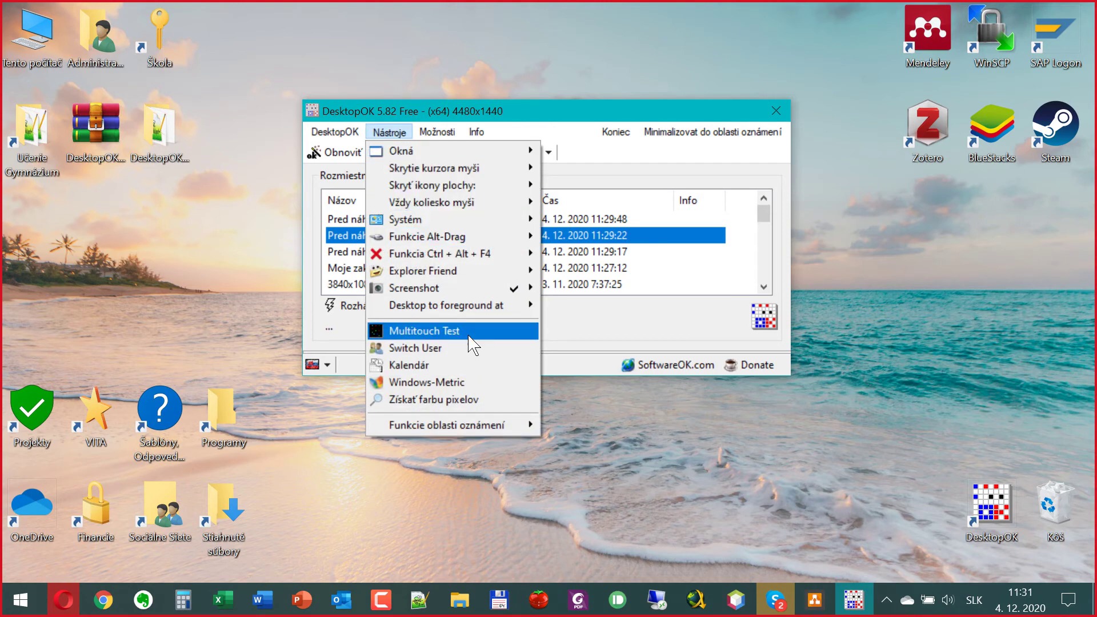
click(474, 399)
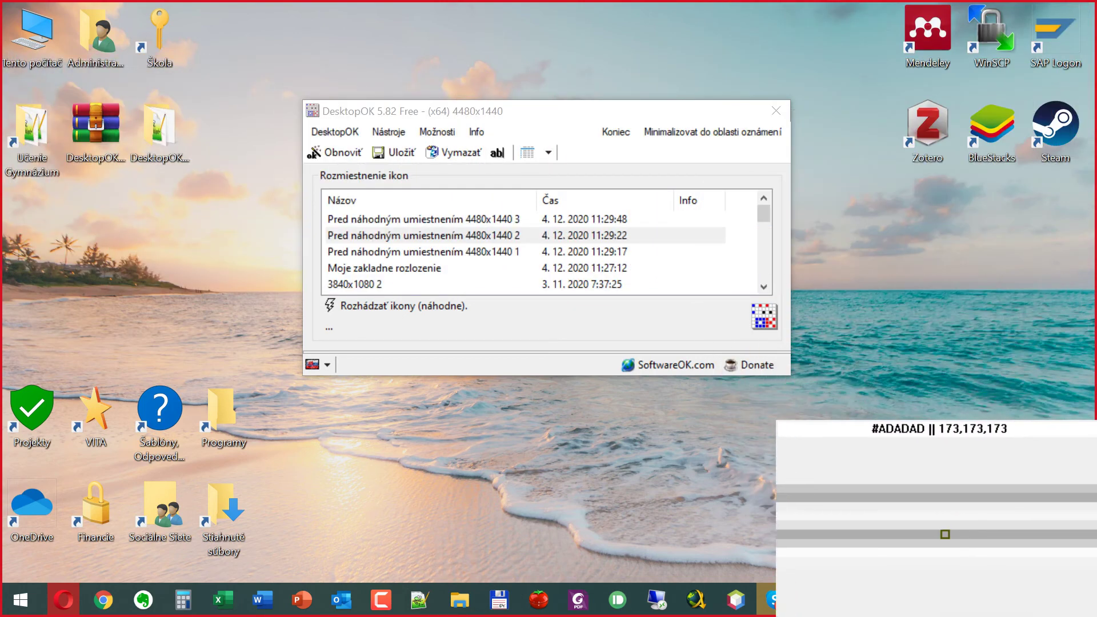
click(249, 459)
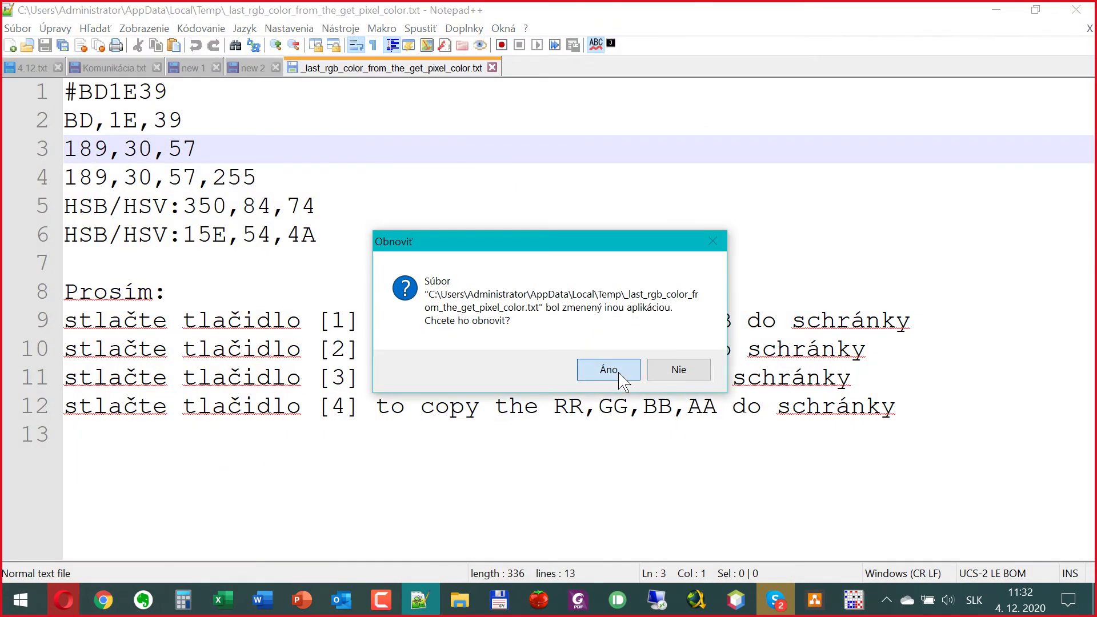
click(616, 371)
click(995, 10)
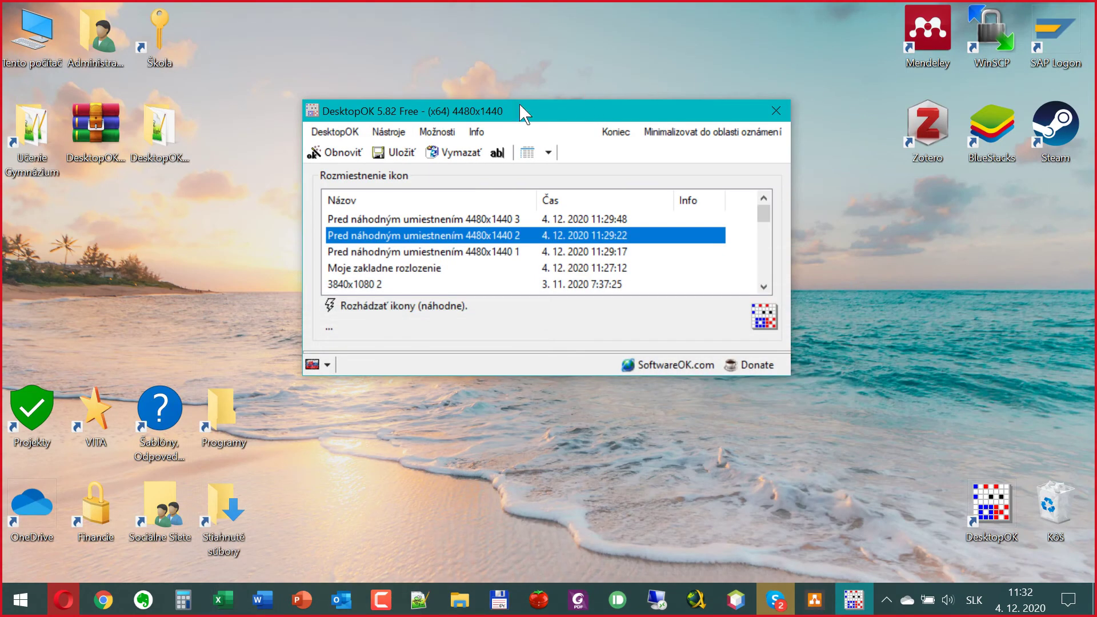
View DesktopOK's Kalendár alongside the Windows taskbar calendar, zoom it out to the multi-year overview, and close it
click(407, 136)
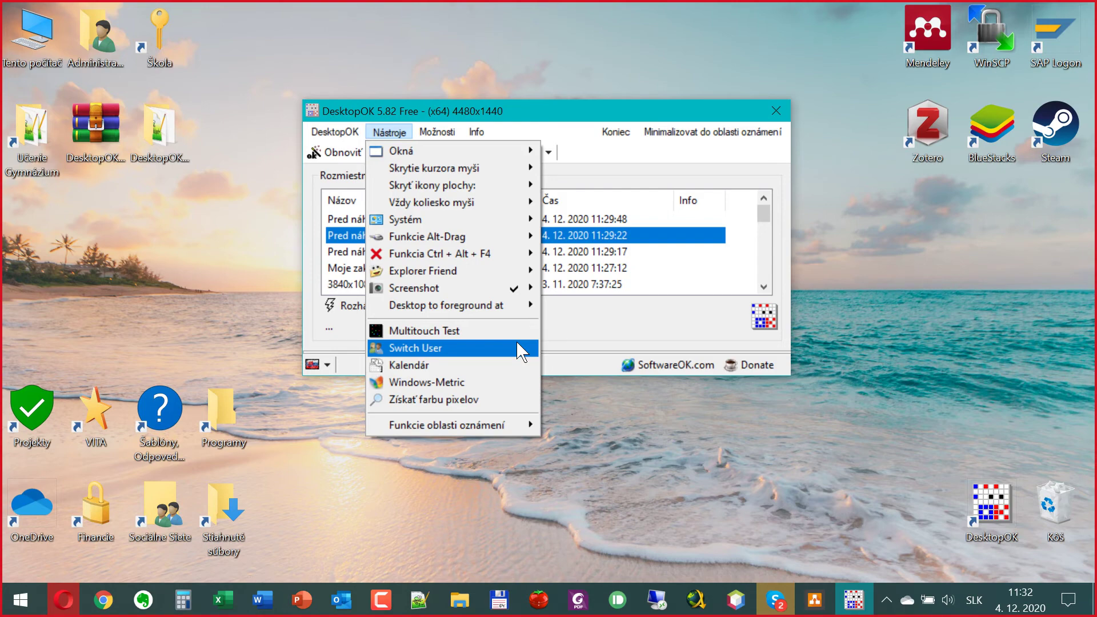
click(511, 364)
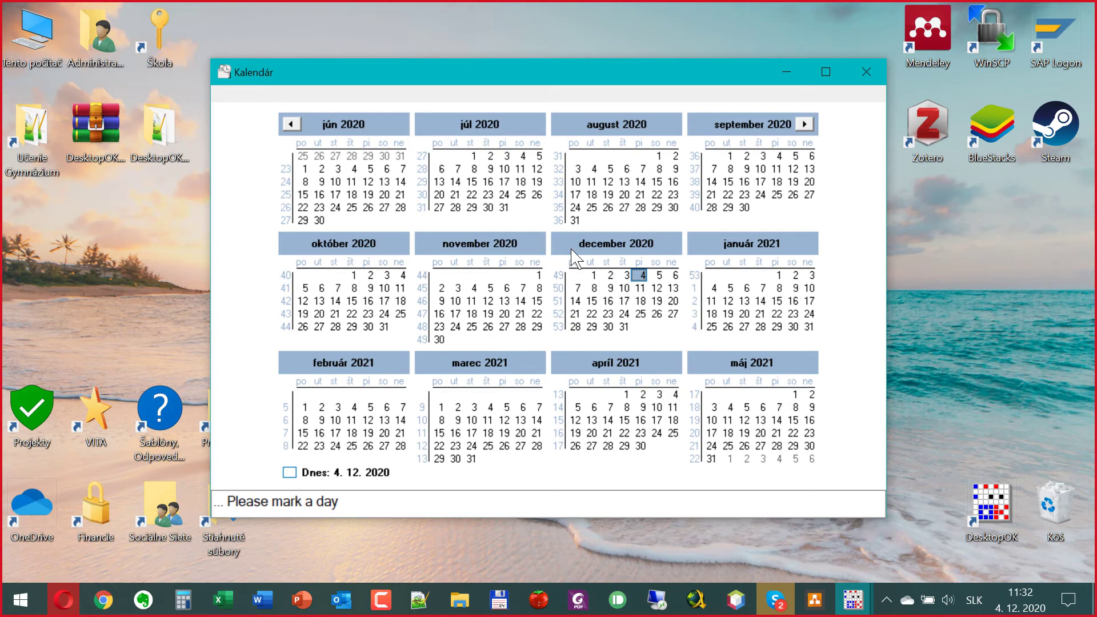
click(1024, 611)
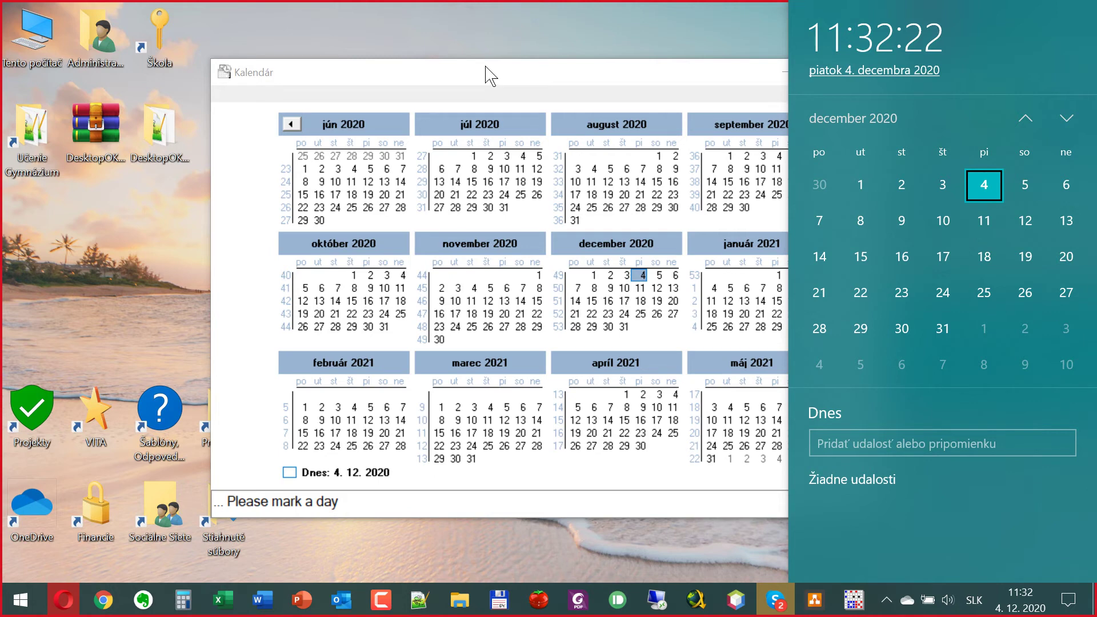
click(486, 68)
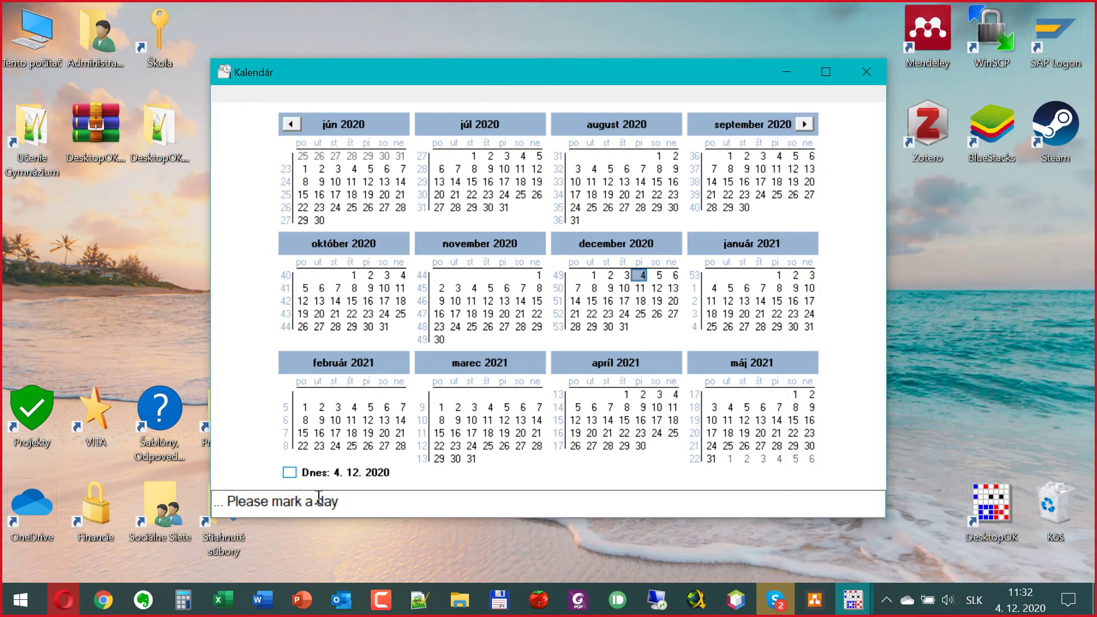
click(355, 245)
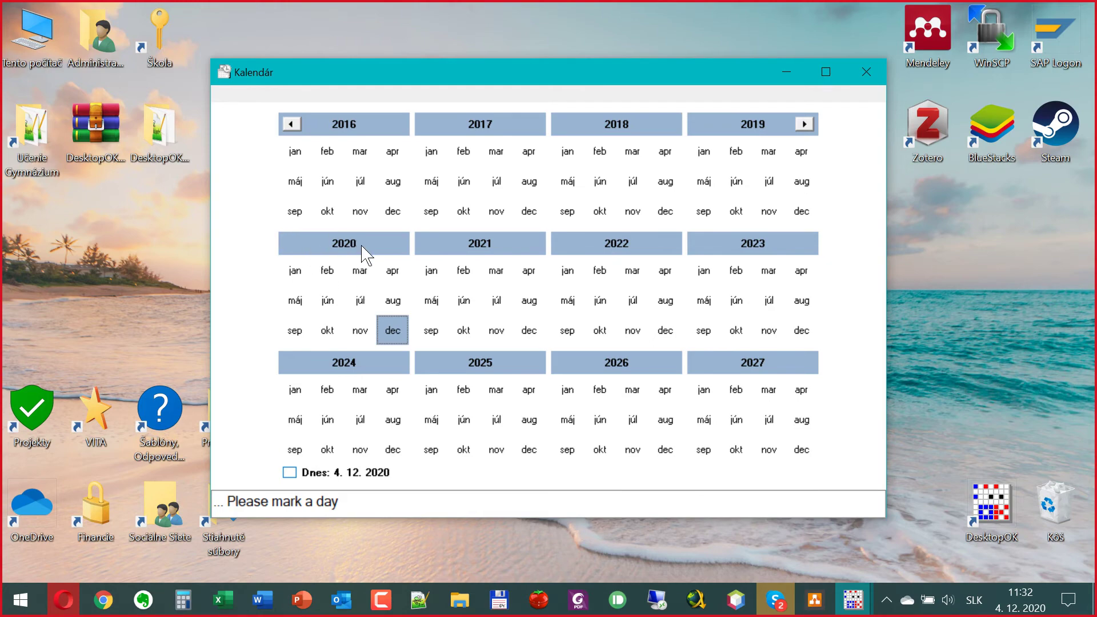
click(295, 501)
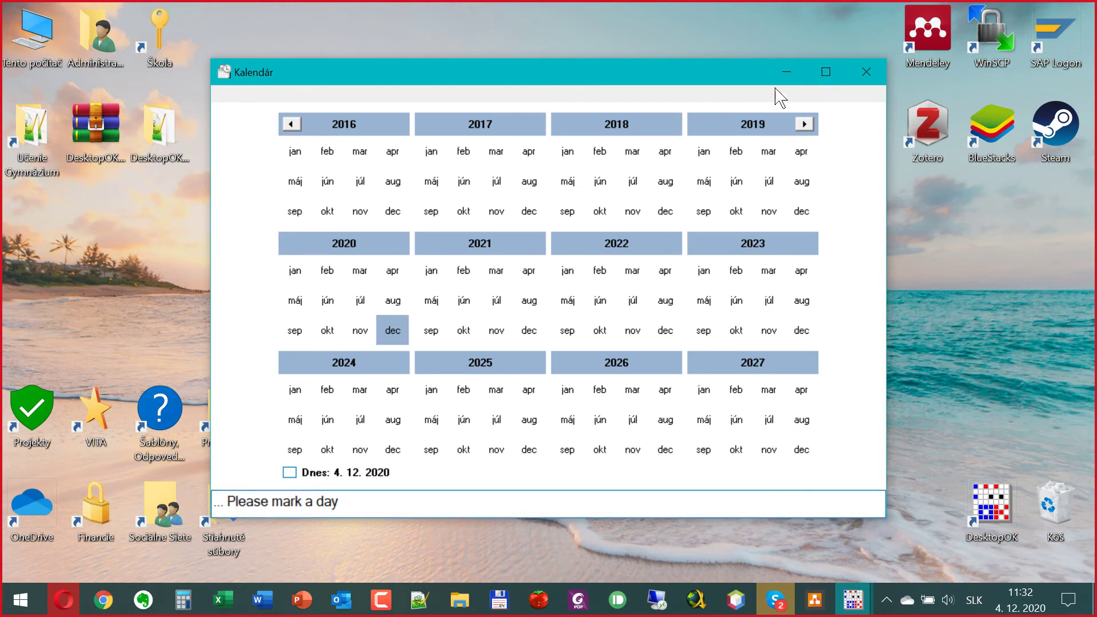
click(854, 69)
Look over the Screenshot tool options, and enable automatic saving of the icon layout in DesktopOK
click(380, 132)
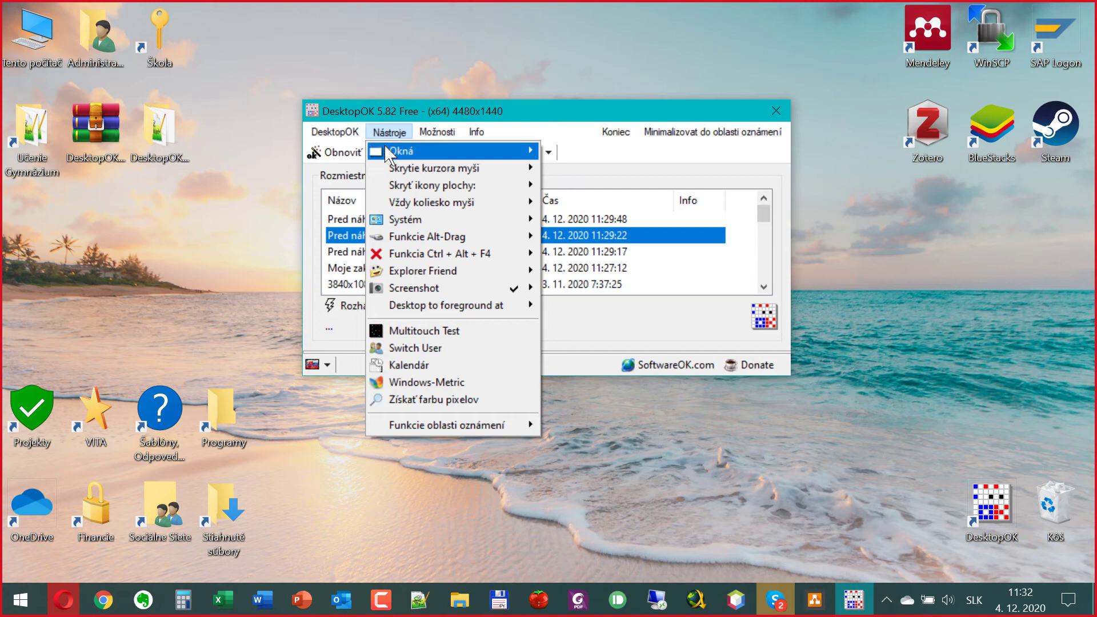
mouse_move(488, 294)
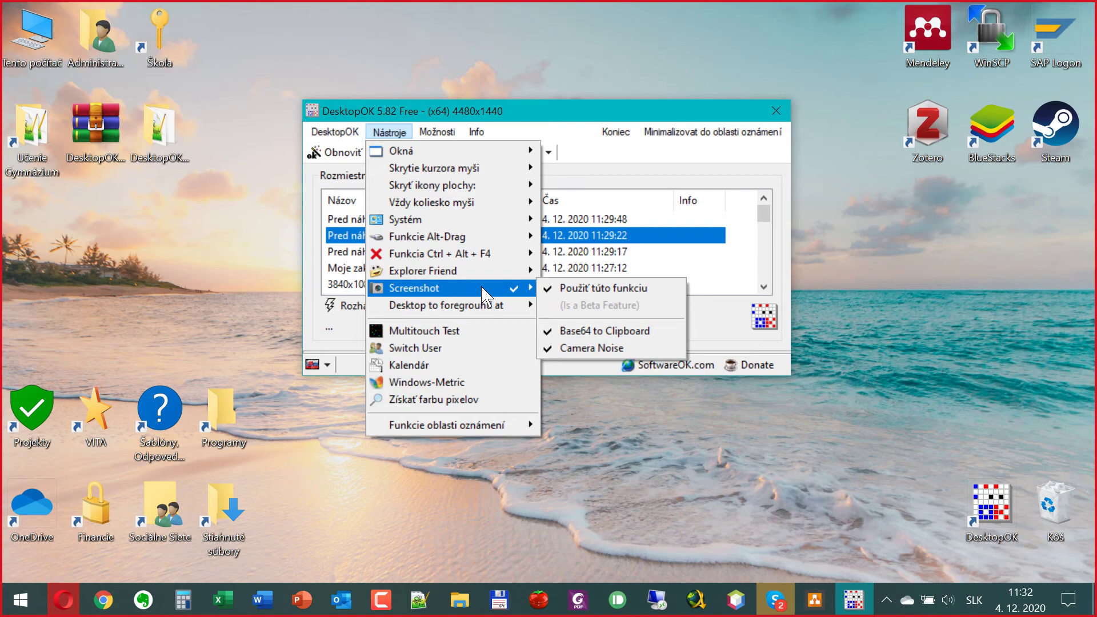
mouse_move(447, 134)
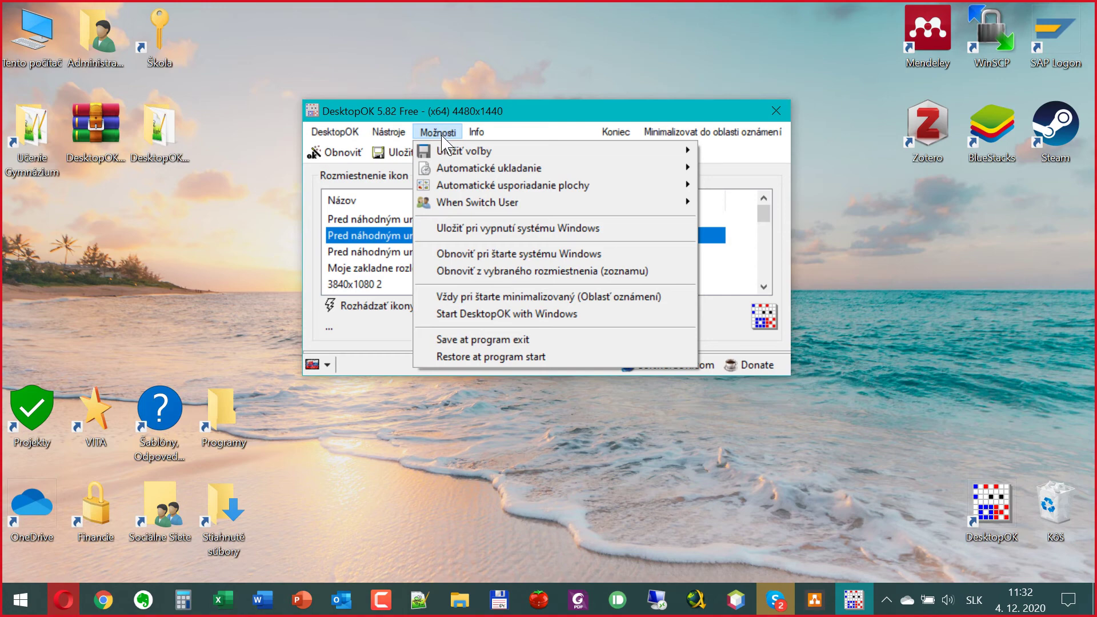
mouse_move(446, 167)
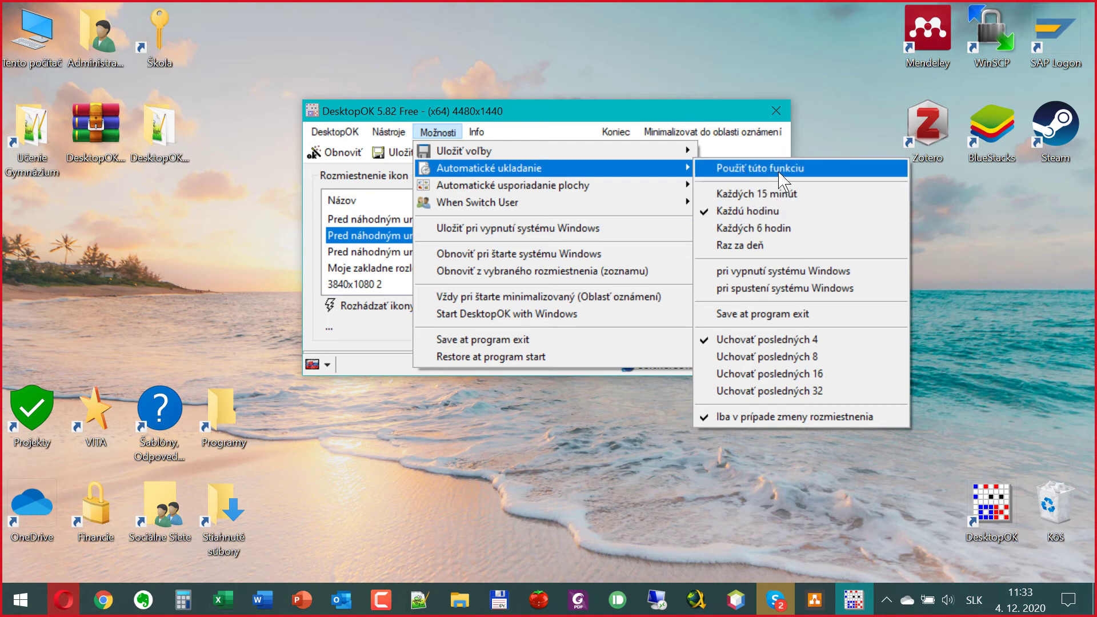
click(789, 182)
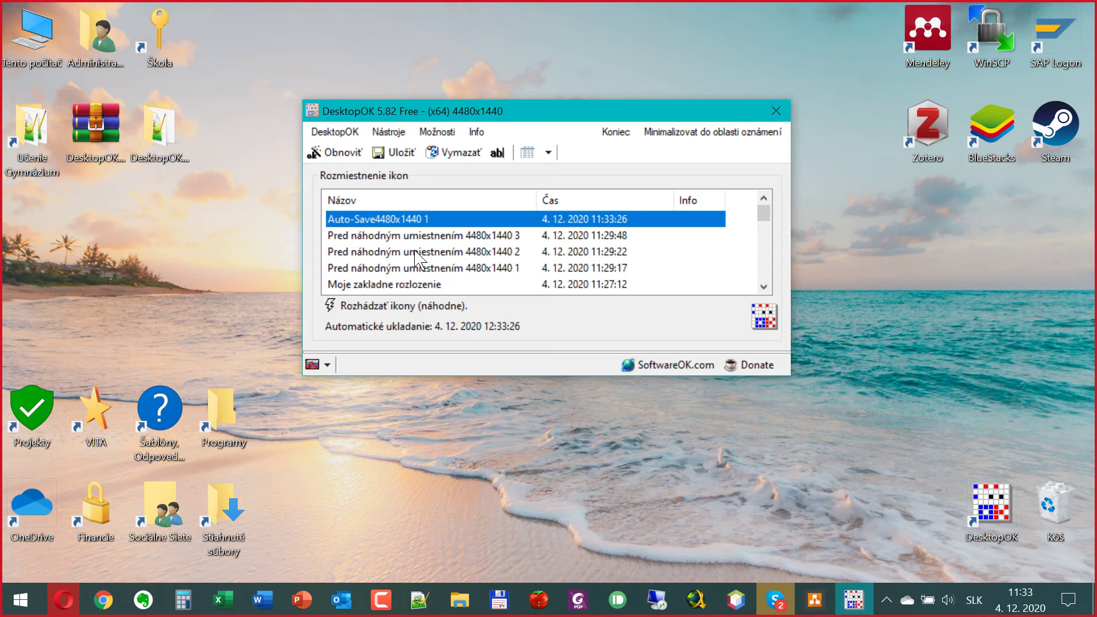
Examine DesktopOK's automatic saving intervals and triggers, automatic desktop arrangement, and user-switch options
click(438, 132)
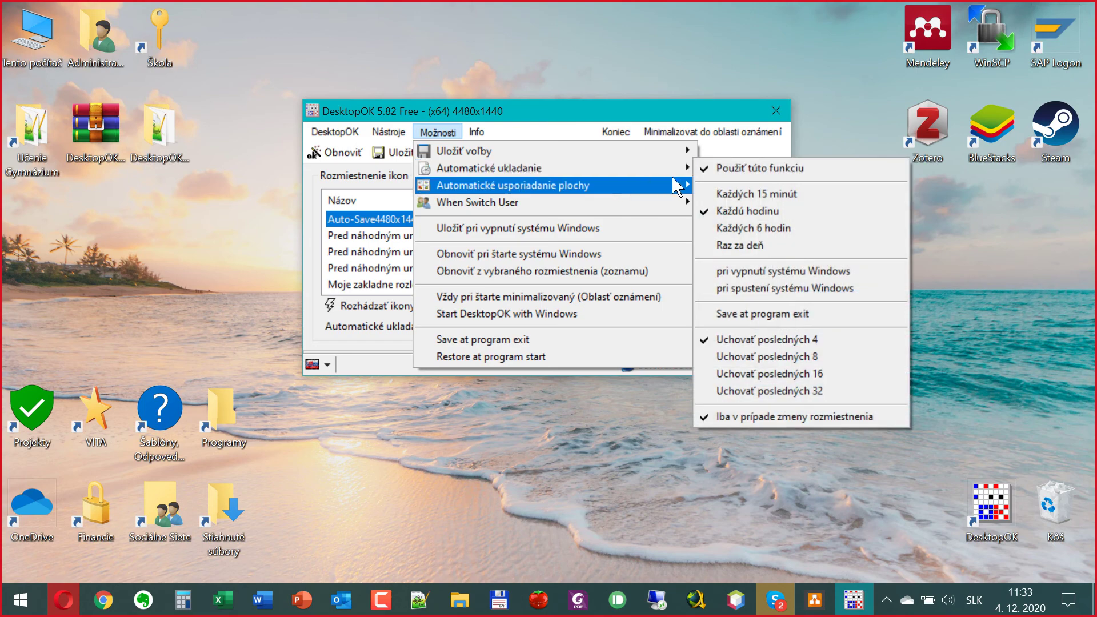
mouse_move(668, 169)
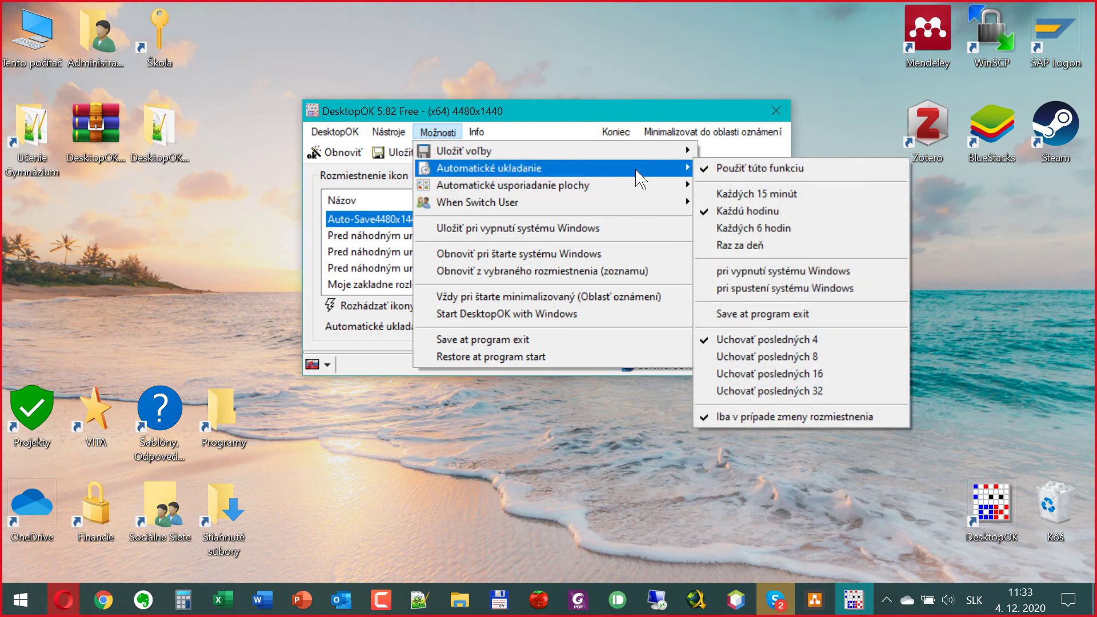
mouse_move(621, 173)
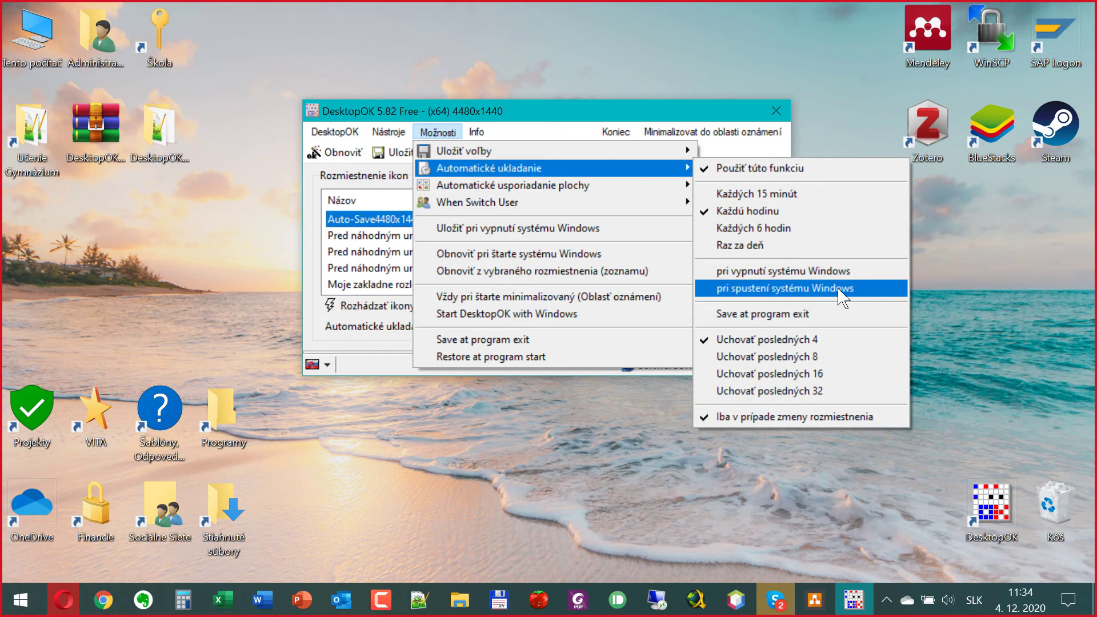
mouse_move(646, 195)
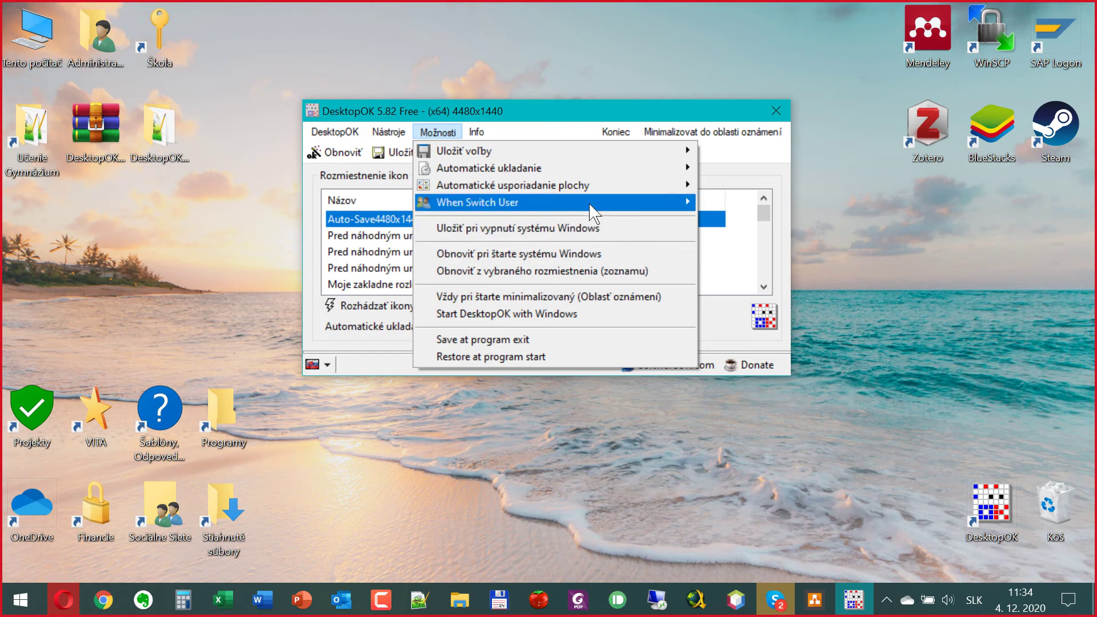
mouse_move(592, 206)
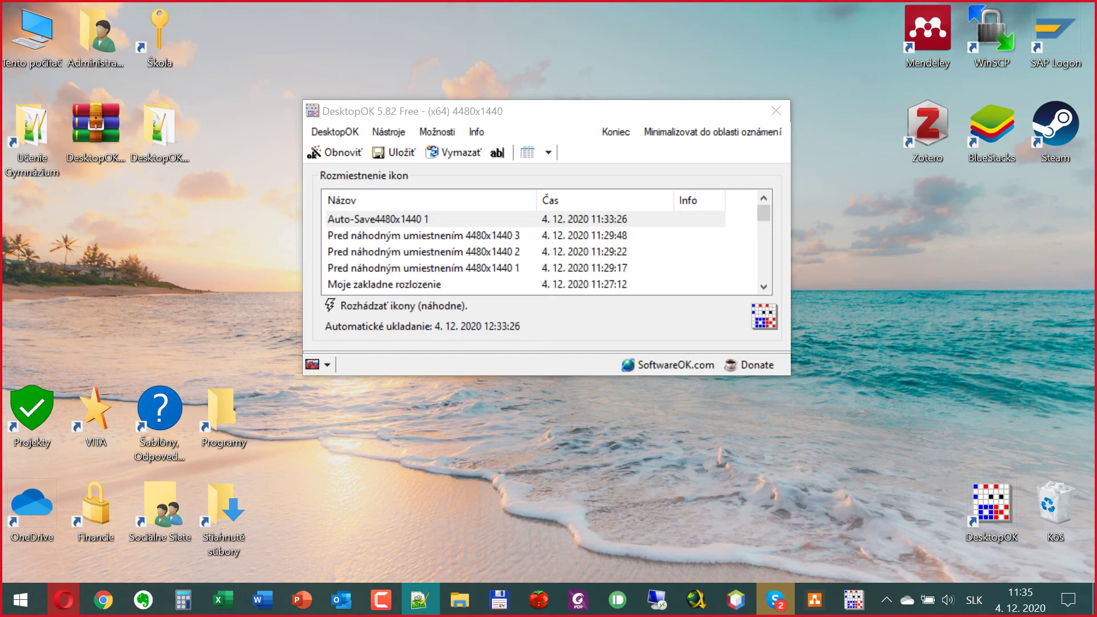
Minimize DesktopOK to the notification area and switch to the PowerPoint presentation
click(762, 131)
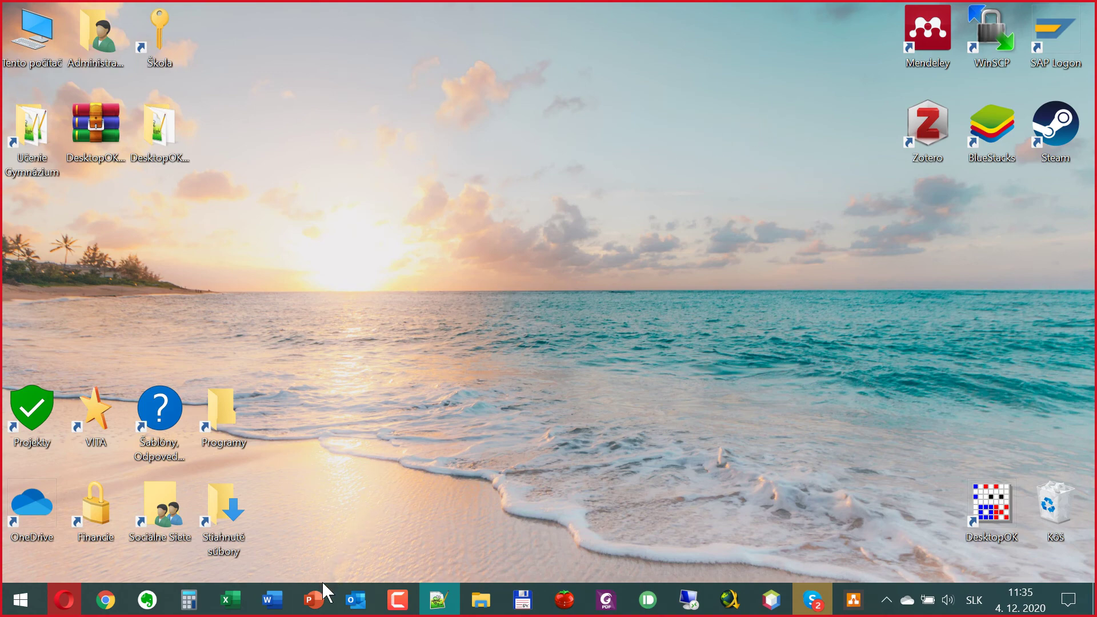
click(314, 600)
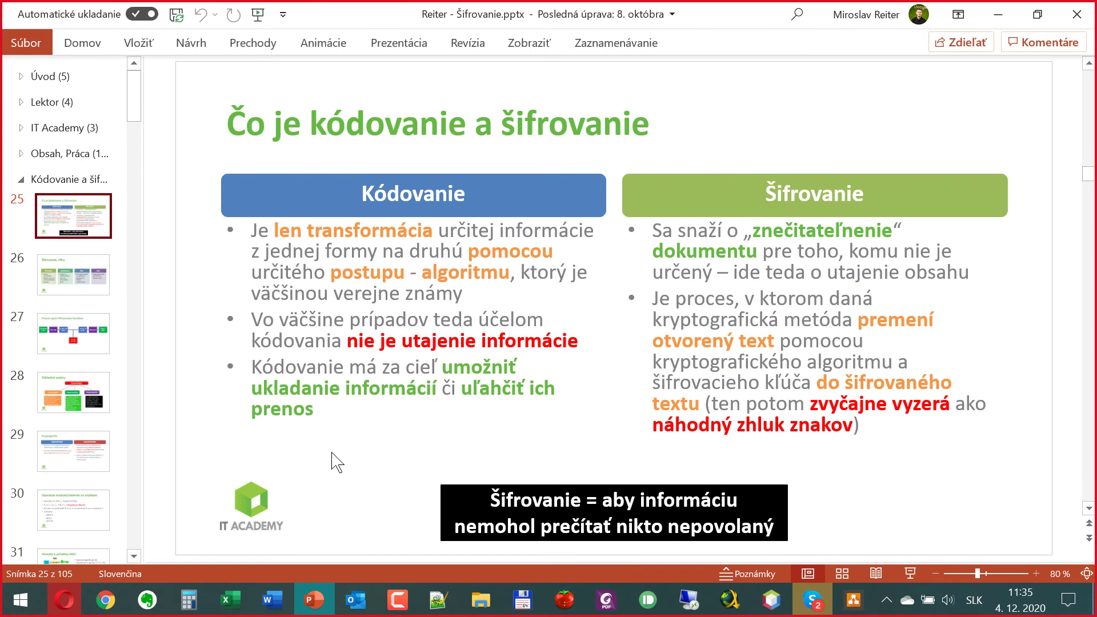
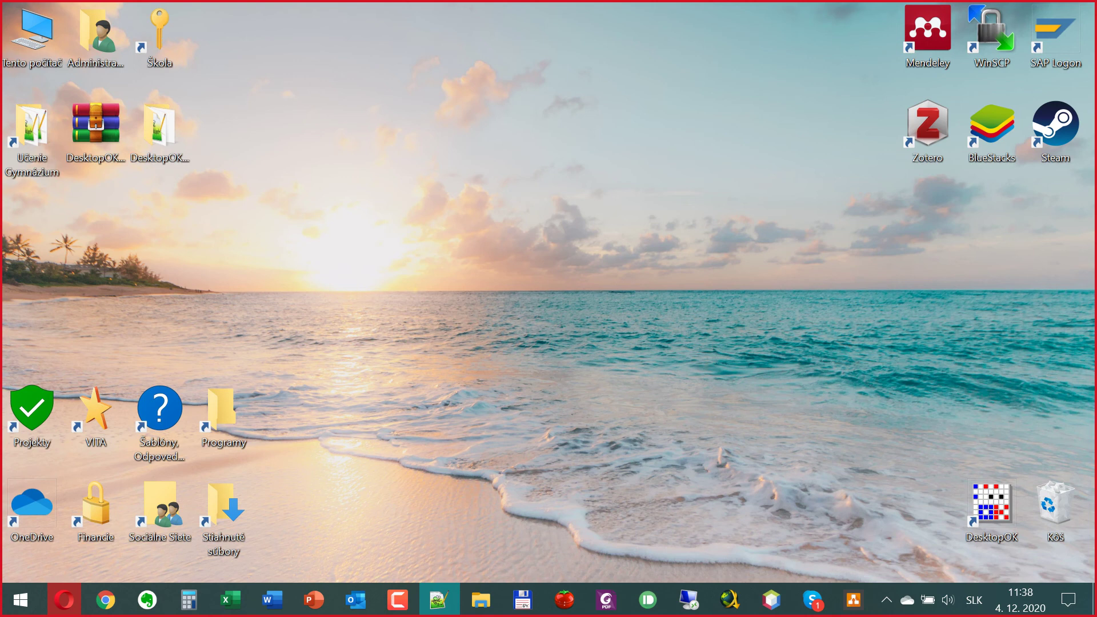
Bring up the Windows projection options from the desktop and cycle through the display modes to Rozšíriť
click(634, 136)
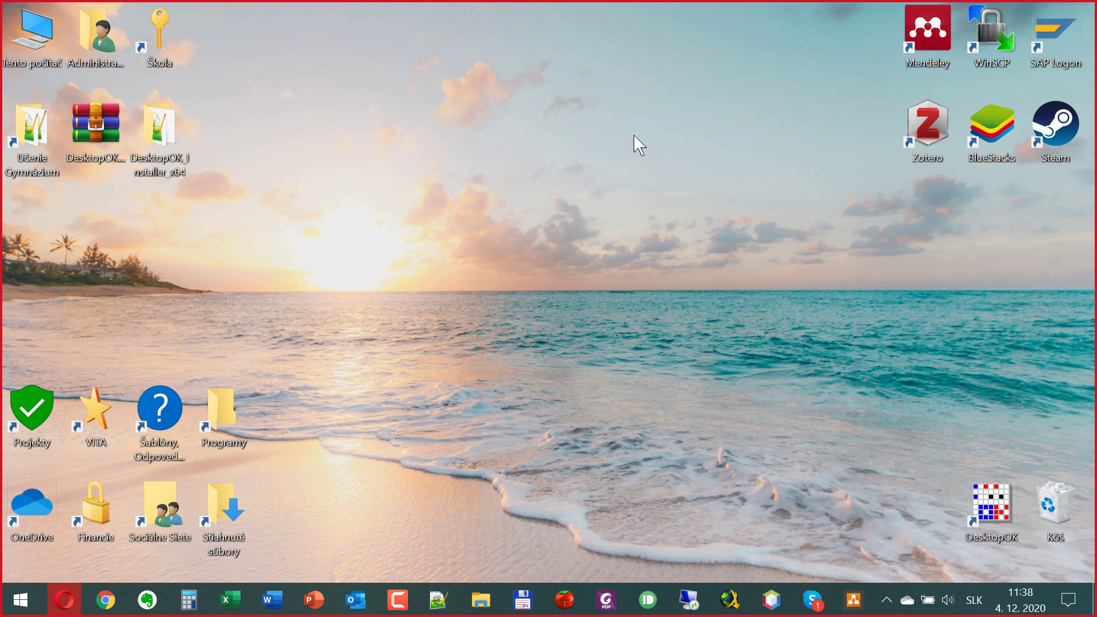
key(super+p)
key(super+p)
key(super+p)
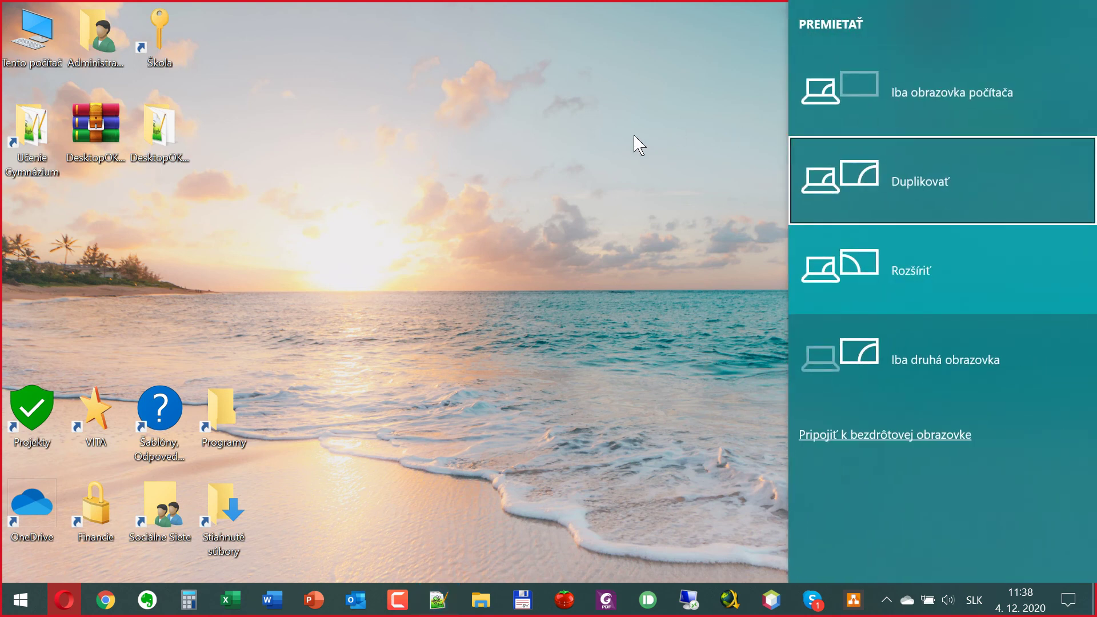
key(super+p)
key(super+p)
key(super+p)
key(super+p)
key(super+p)
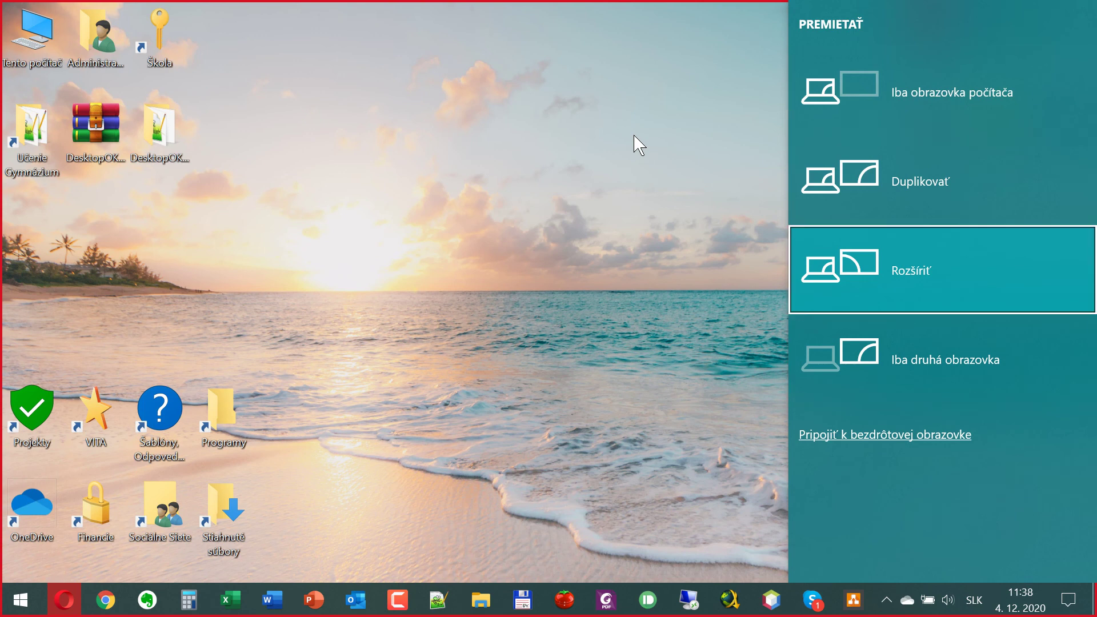
Cycle repeatedly through the projection modes, including Iba obrazovka počítača and Duplikovať, return to Rozšíriť, and dismiss the projection options
key(super+p)
key(super+p)
key(super+p)
key(super+p)
key(super+p)
key(super+p)
key(super+p)
key(super+p)
key(super+p)
key(super+p)
key(super+p)
key(super+p)
key(super+p)
key(super+p)
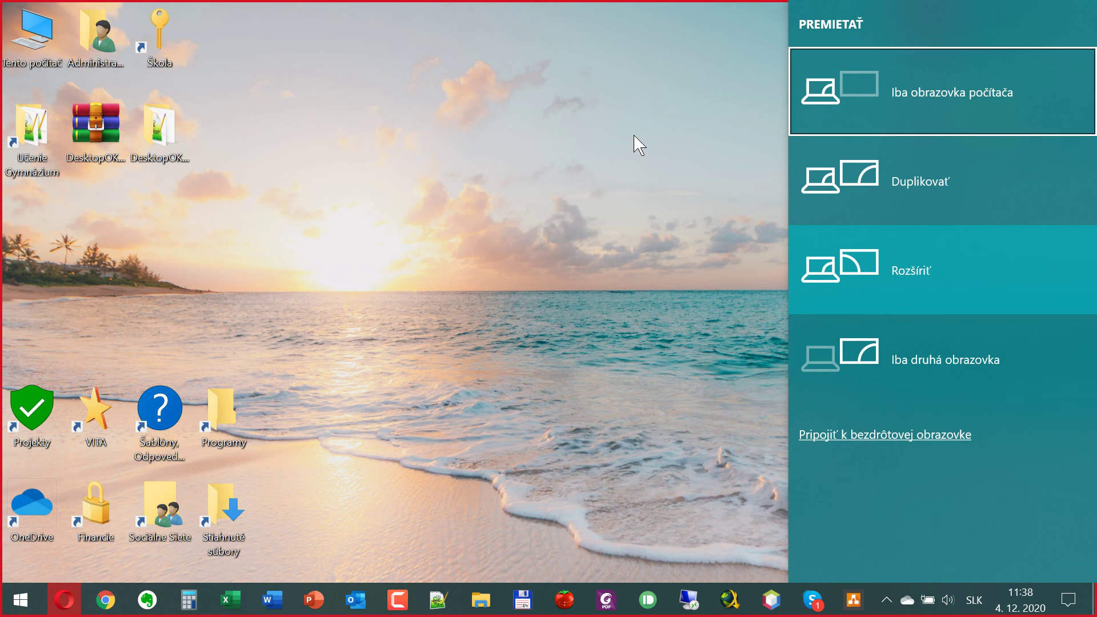
key(super+p)
key(super+p)
key(super+p)
key(super+p)
key(super+p)
key(super+p)
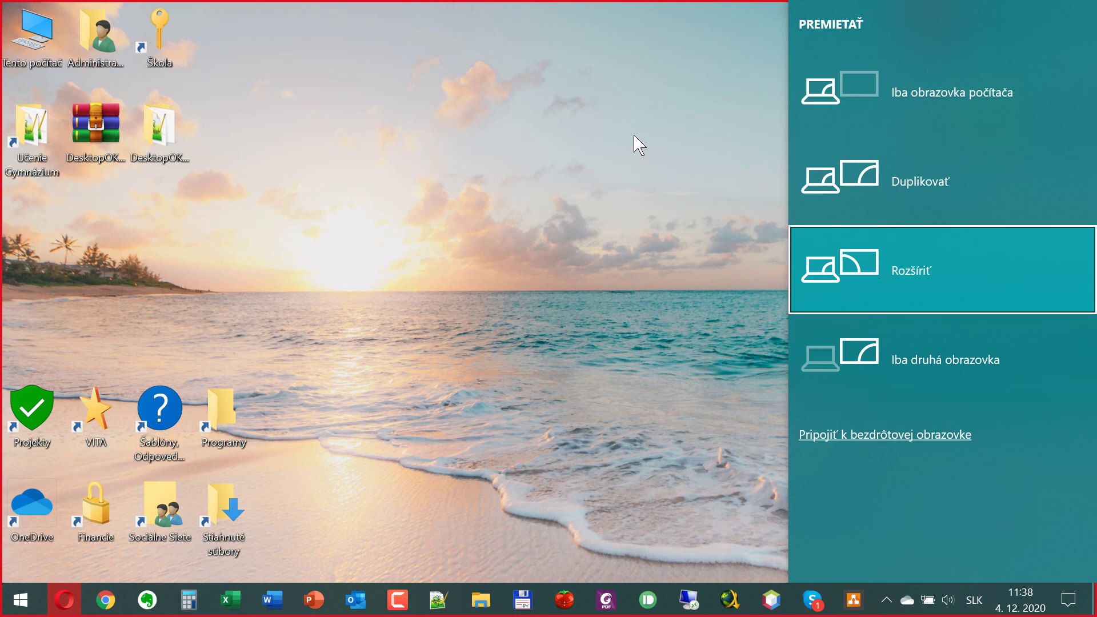
key(super+p)
key(super+p)
key(super+p)
key(super+p)
key(super+p)
key(super+p)
key(super+p)
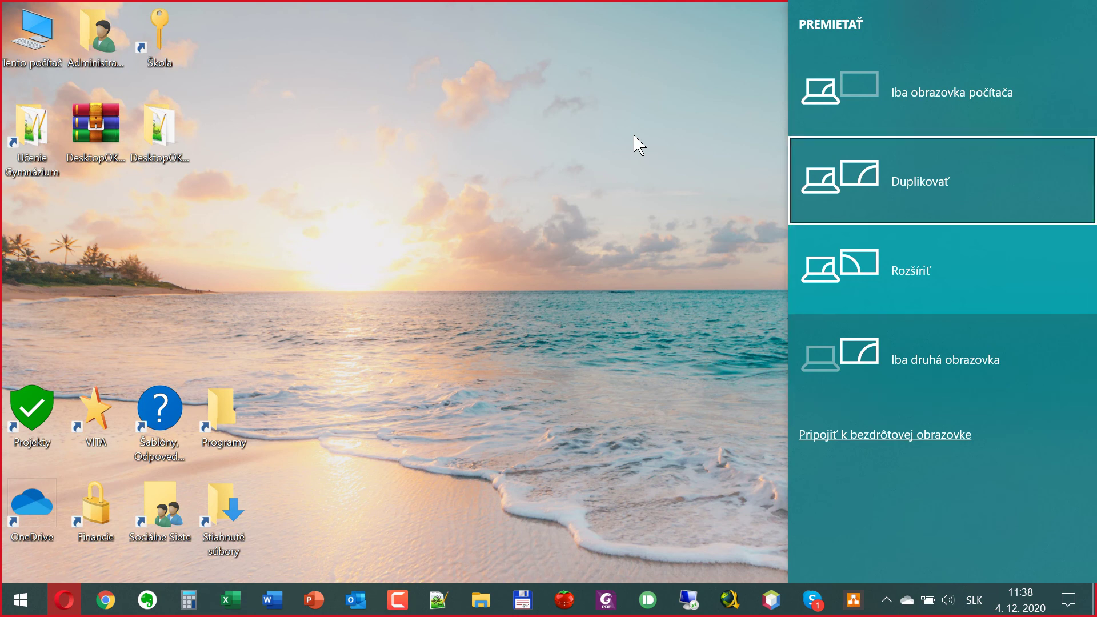
key(super+p)
key(super+p)
key(super+p)
key(super+p)
key(super+p)
key(super+p)
key(super+p)
key(super+p)
key(super+p)
key(super+p)
key(super+p)
key(super+p)
key(super+p)
key(super+p)
key(super+p)
key(super+p)
key(super+p)
key(super+p)
key(super+p)
key(super+p)
key(super+p)
key(super+p)
key(super+p)
key(super+p)
key(super+p)
key(super+p)
key(super+p)
key(super+p)
key(super+p)
key(super+p)
key(super+p)
key(super+p)
key(super+p)
key(super+p)
key(super+p)
key(super+p)
key(super+p)
key(super+p)
key(super+p)
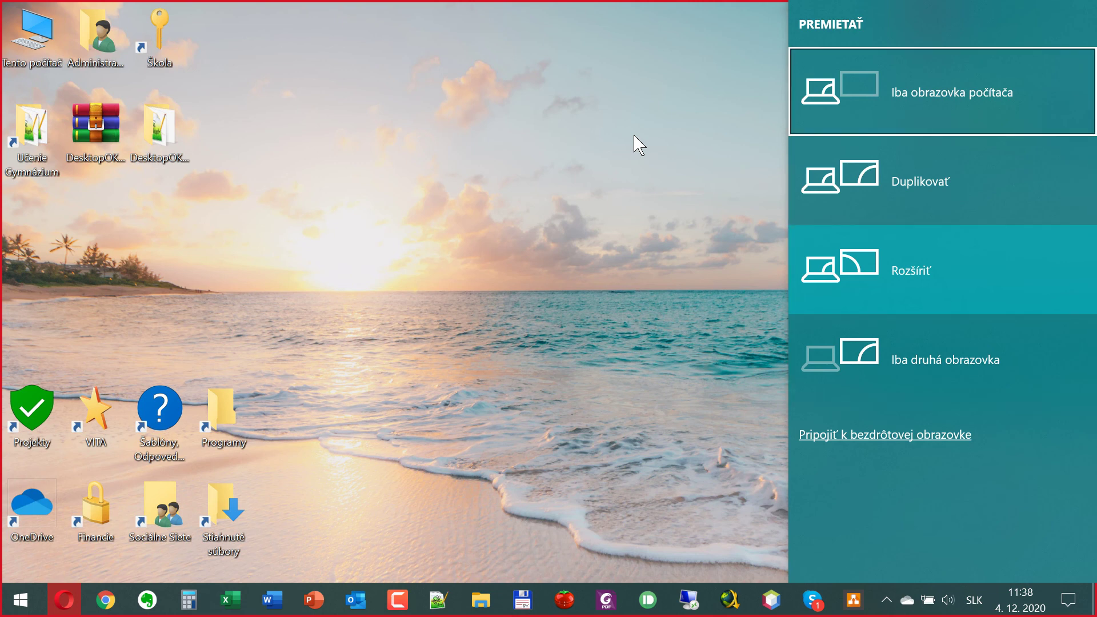
key(super+p)
key(super+p)
key(super+p)
key(super+p)
key(super+p)
key(super+p)
key(super+p)
key(super+p)
key(super+p)
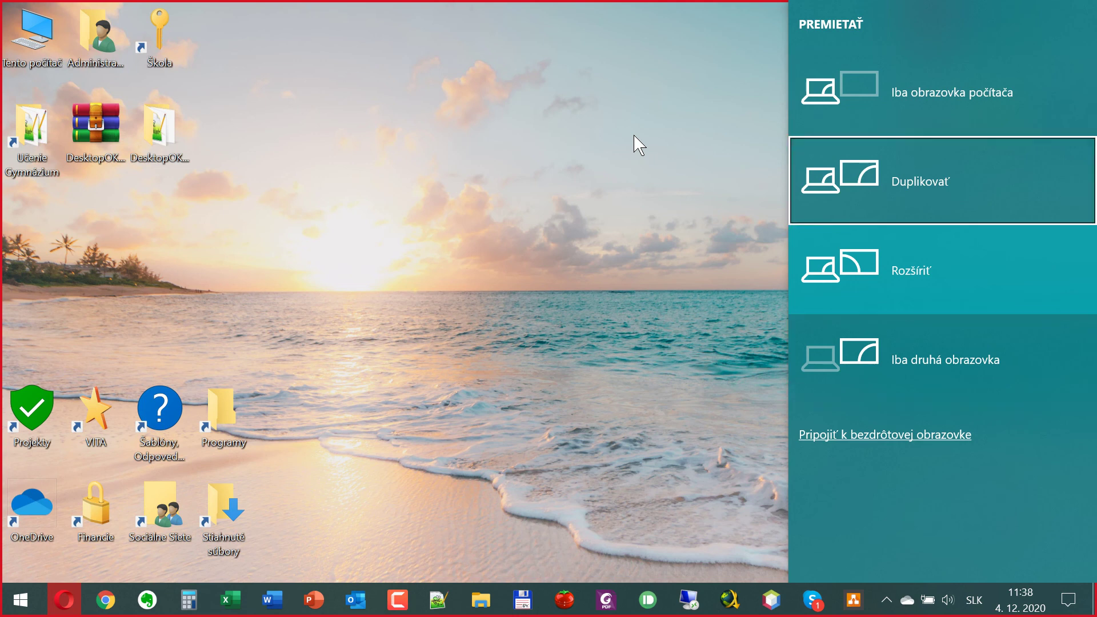
key(super+p)
key(super+p)
key(super+p)
key(super+p)
key(super+p)
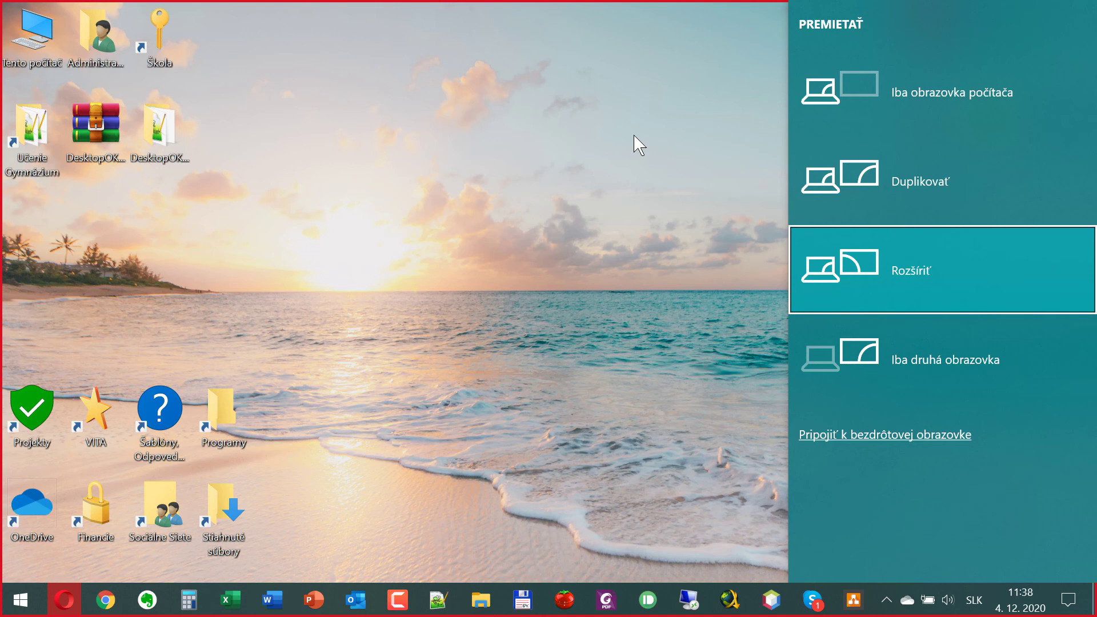
click(629, 142)
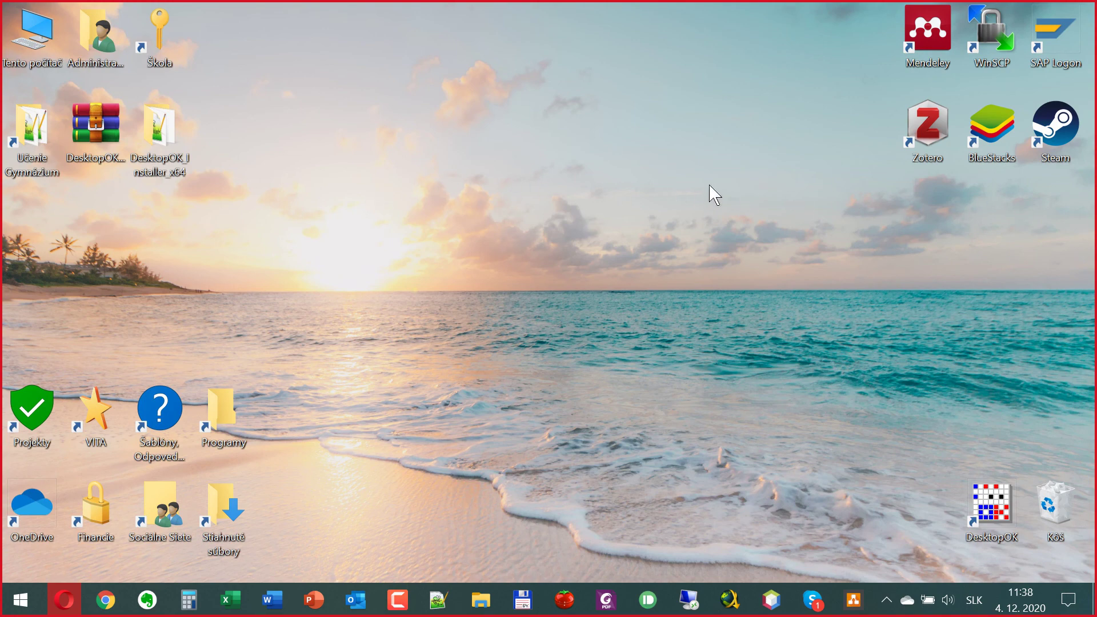
Reopen the projection options, step through the modes including Iba druhá obrazovka, return to Rozšíriť, and go back to the desktop
key(super+p)
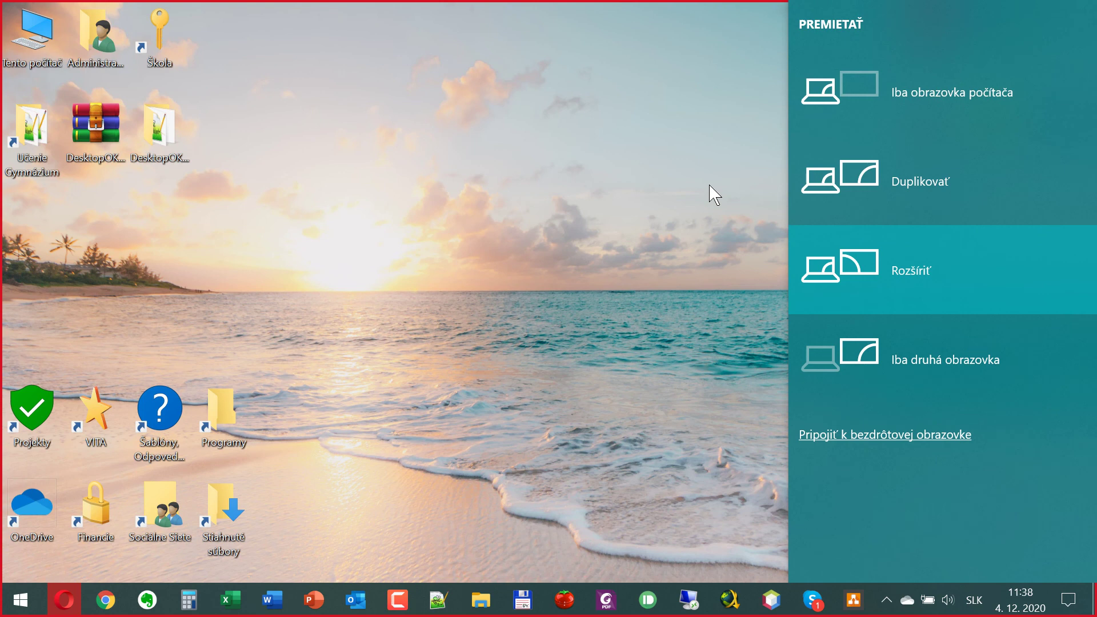
key(super+p)
key(super+p)
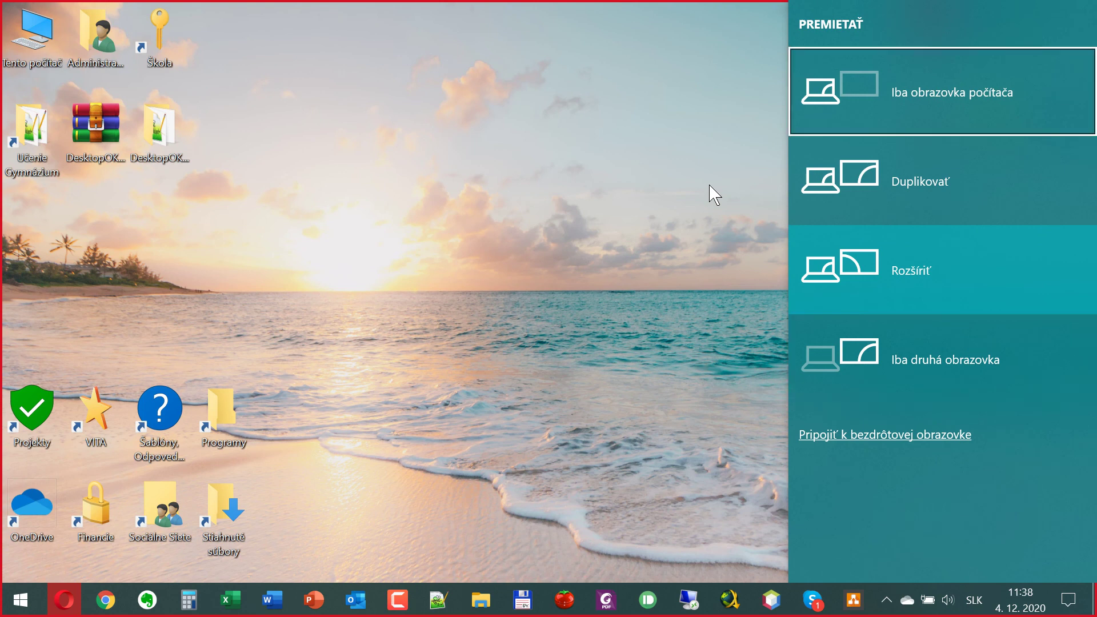
key(super+p)
key(super+p)
key(super+p)
key(super+p)
key(super+p)
key(super+p)
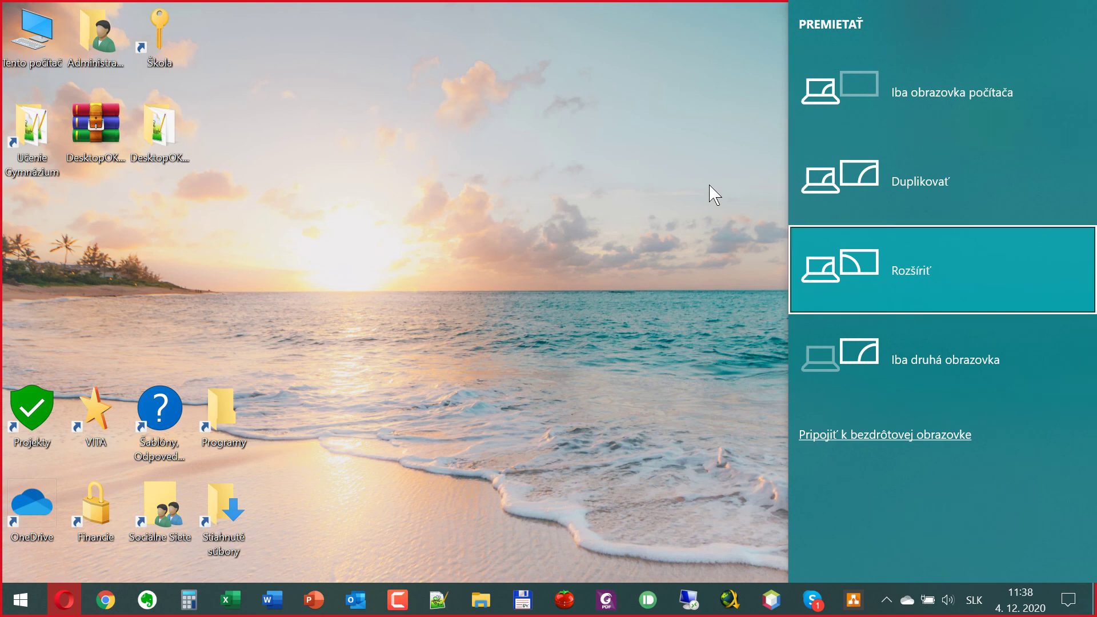
key(super+p)
key(super+p)
key(super+p)
key(super+p)
key(super+p)
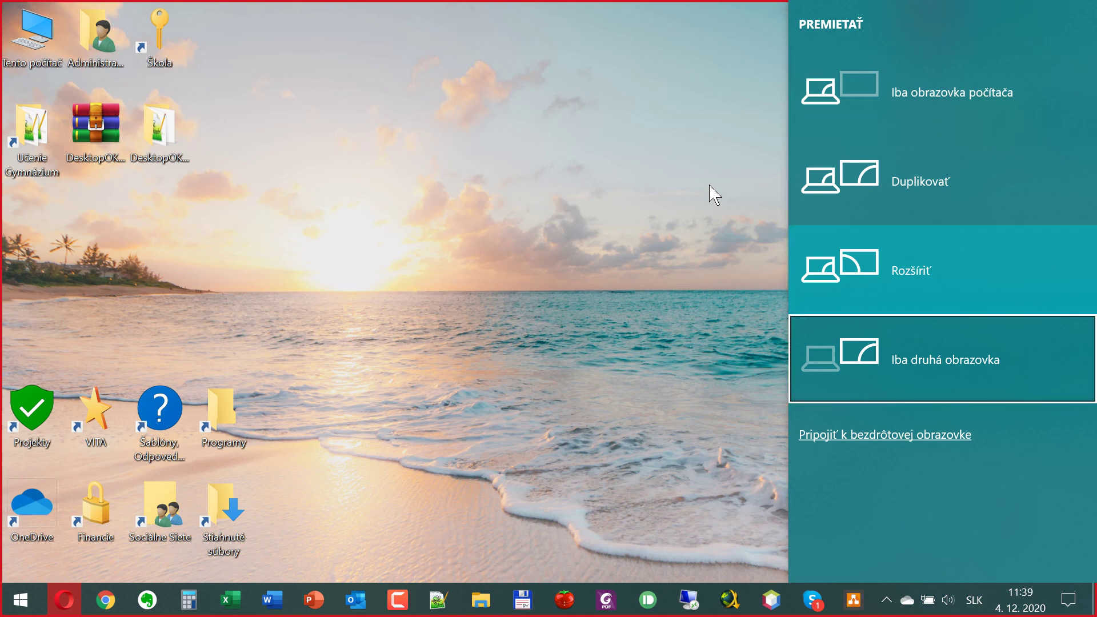
key(super+p)
key(super+p)
key(super+p)
key(super+p)
key(super+p)
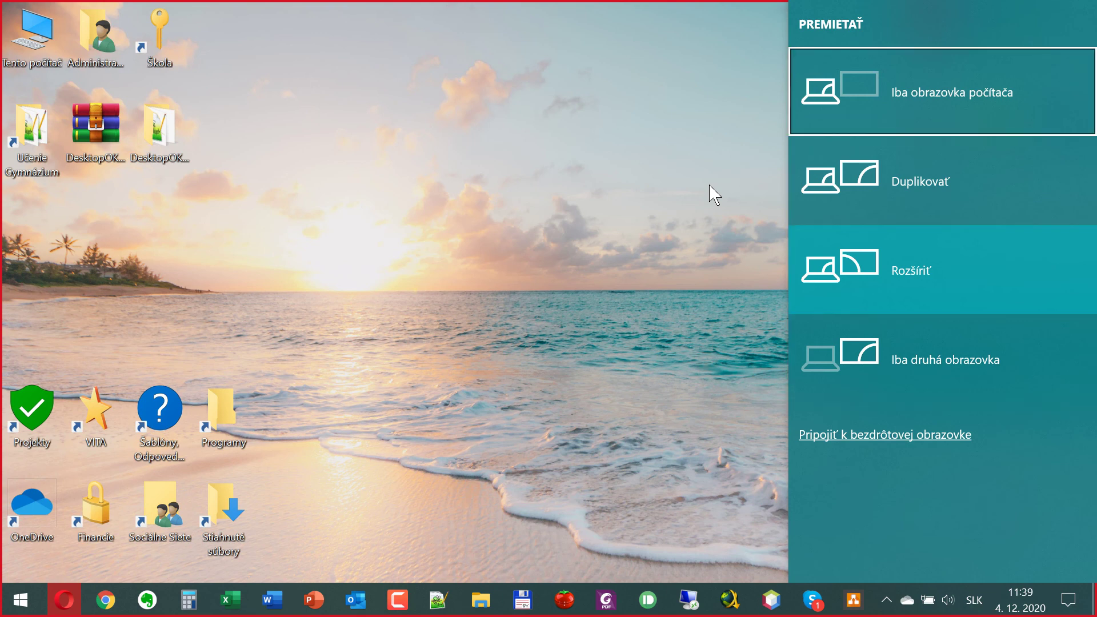
key(super+p)
key(super+p)
key(super+p)
key(super+p)
key(super+p)
key(super+p)
key(super+p)
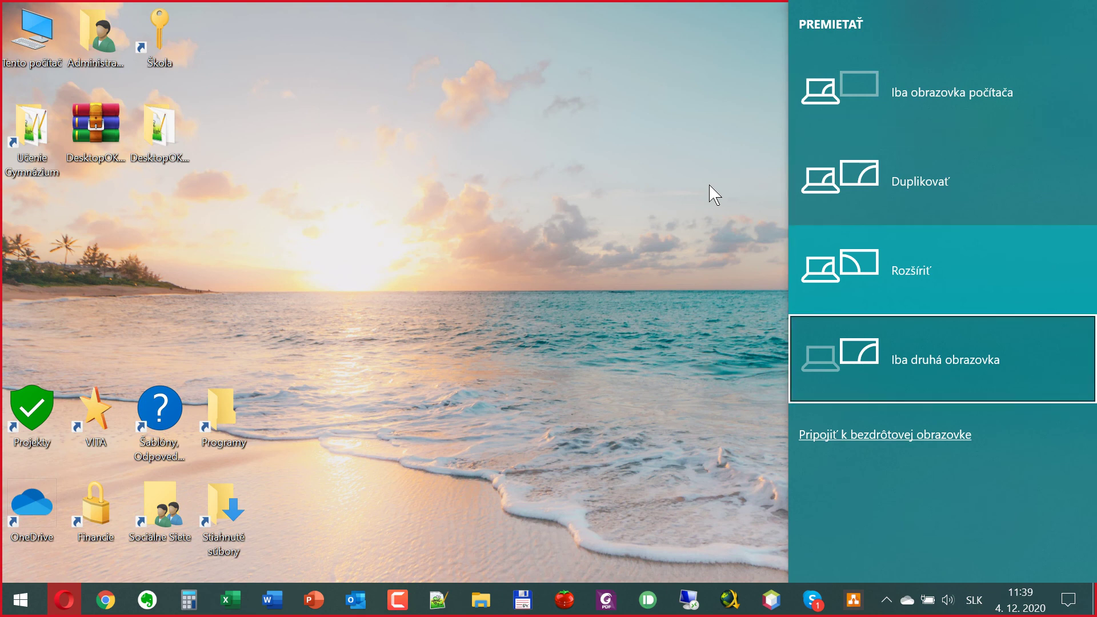
key(super+p)
key(super+p)
key(super+p)
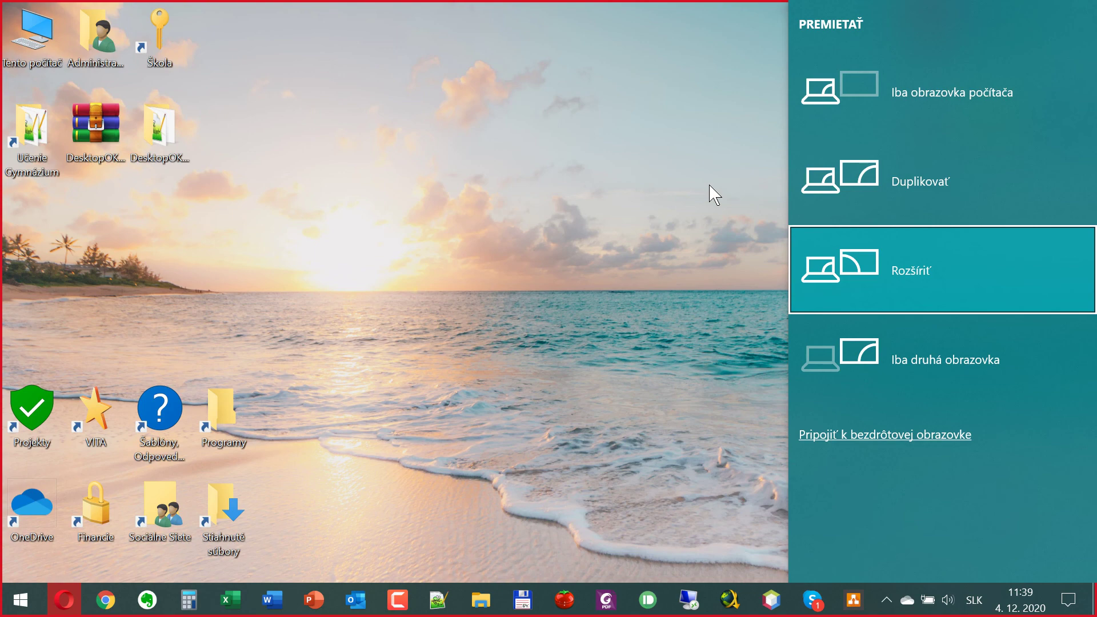
click(655, 194)
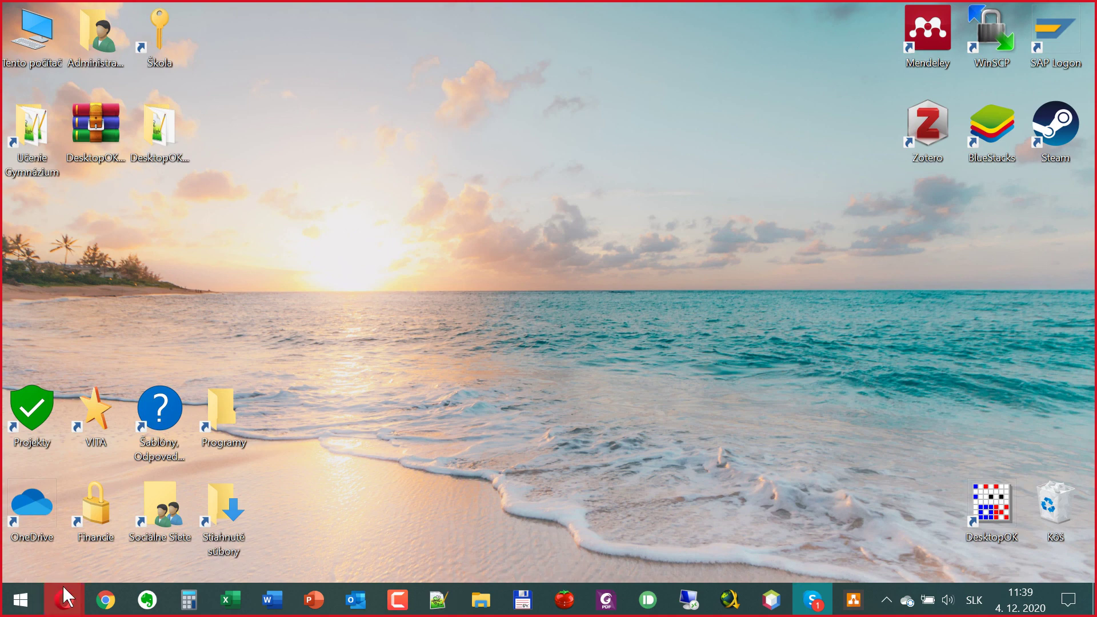
Switch to the Opera browser and search Google for "mac os x keyboard" in the blank tab, showing the image results
mouse_move(63, 585)
click(225, 533)
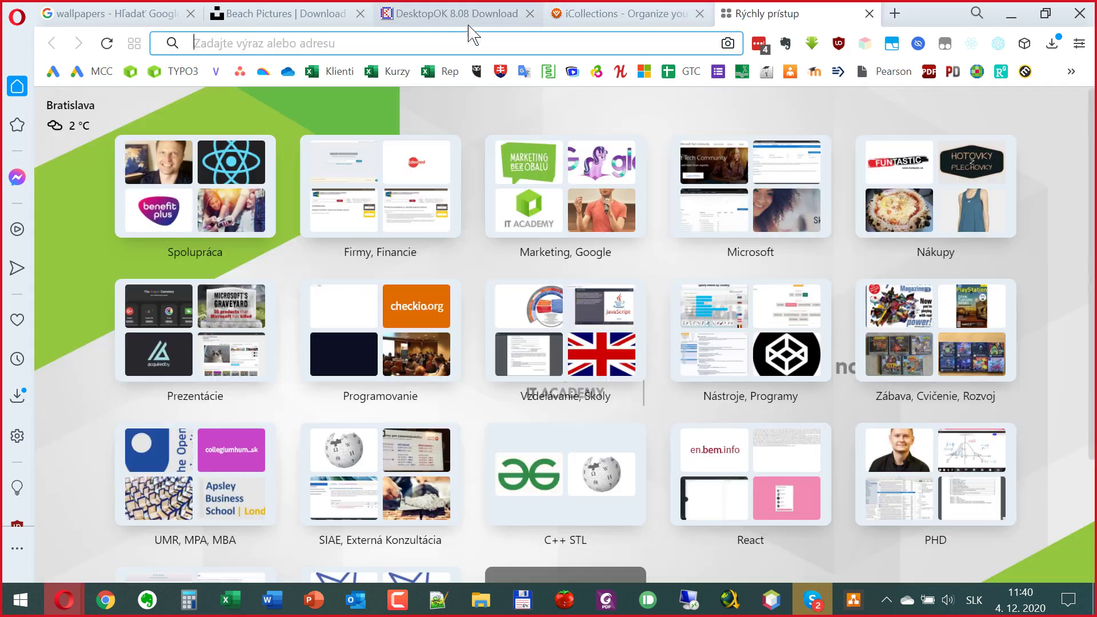
click(725, 13)
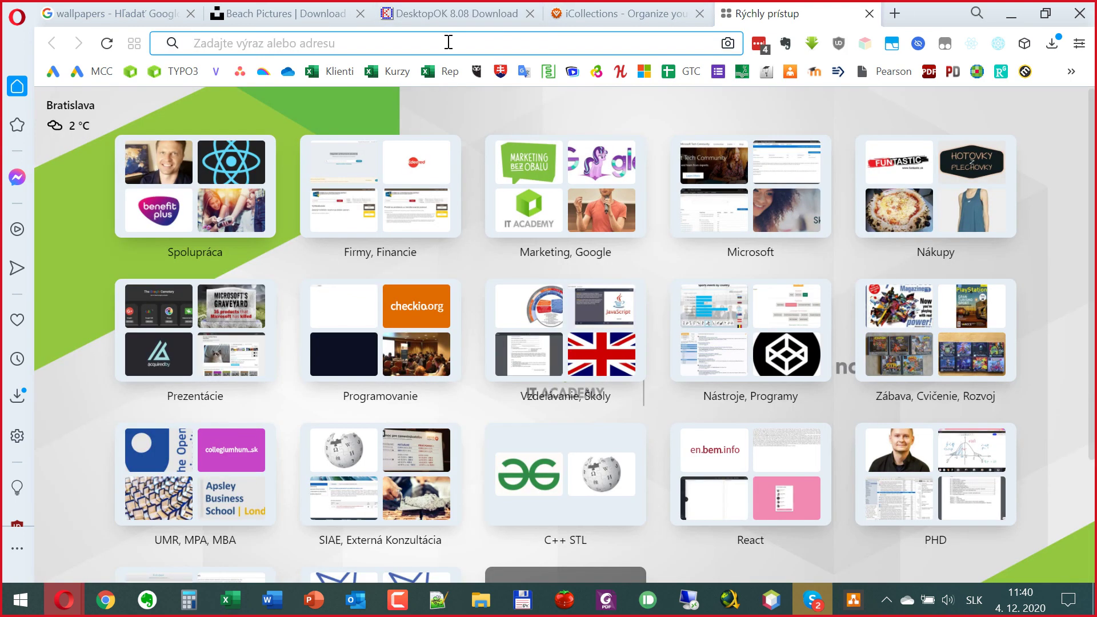
text(maco)
key(BackSpace)
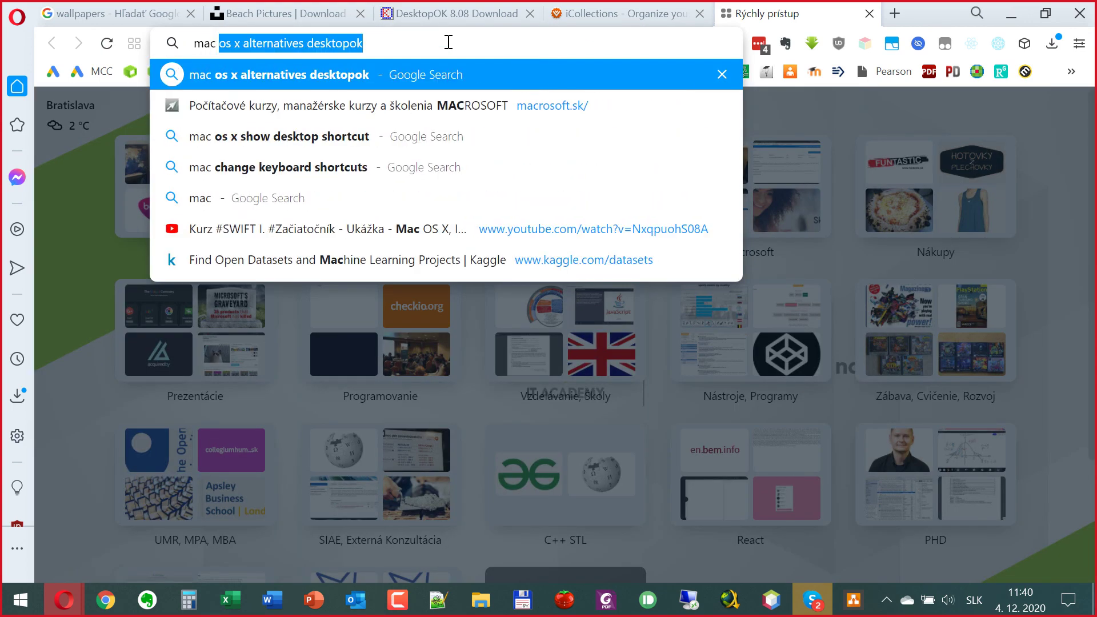
text(osx ke)
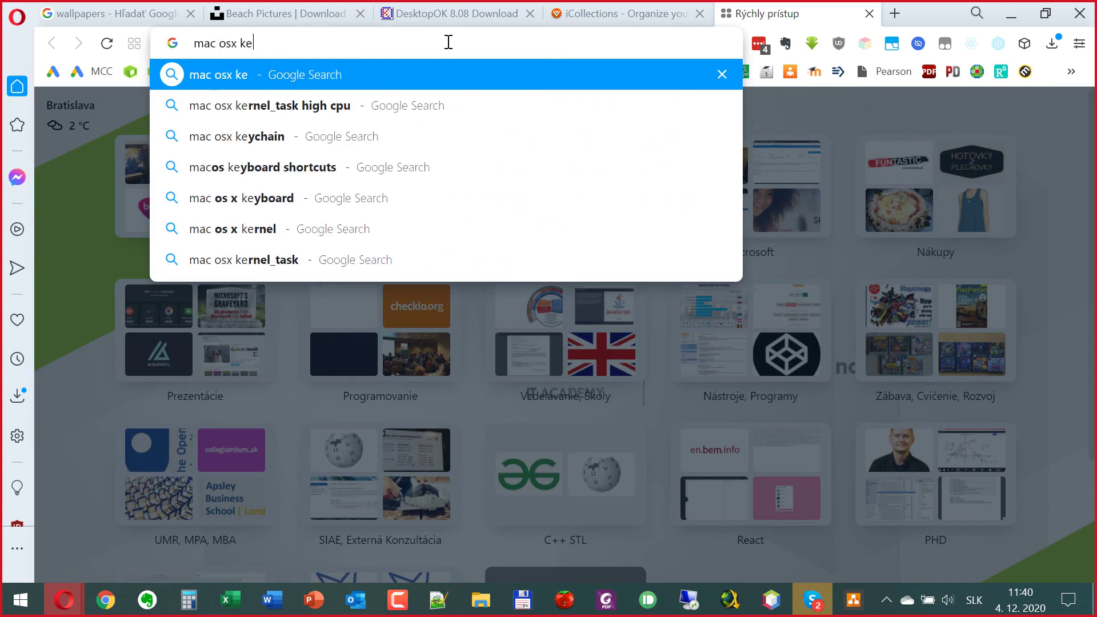
click(407, 198)
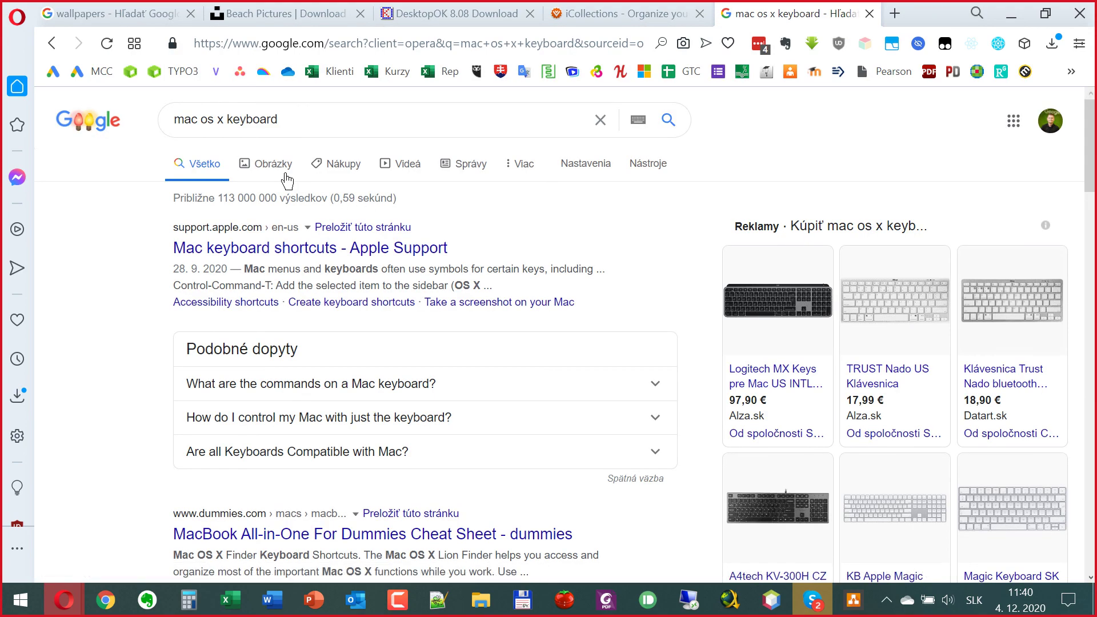
click(286, 175)
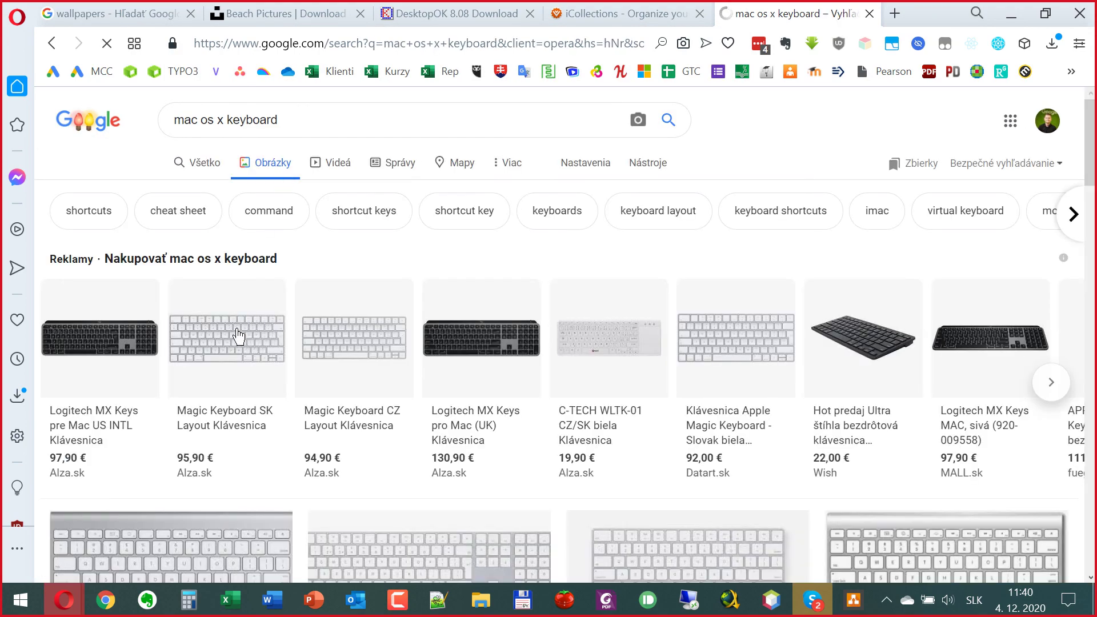
Open the Magic Keyboard SK Layout product page on Alza.sk, view its enlarged keyboard picture, and close the picture
click(237, 331)
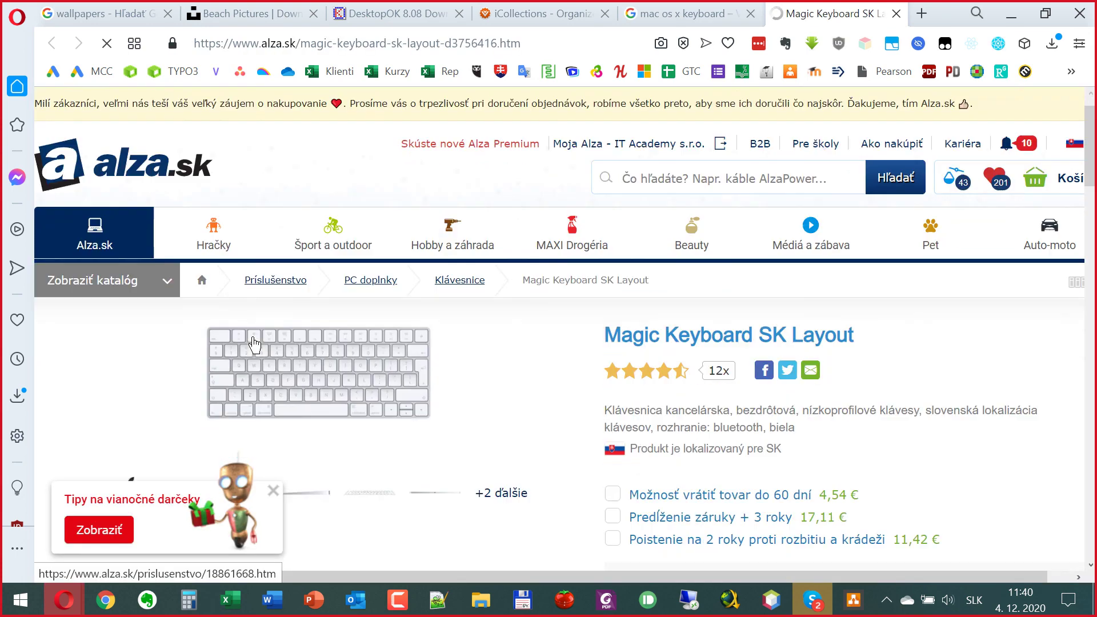
click(303, 315)
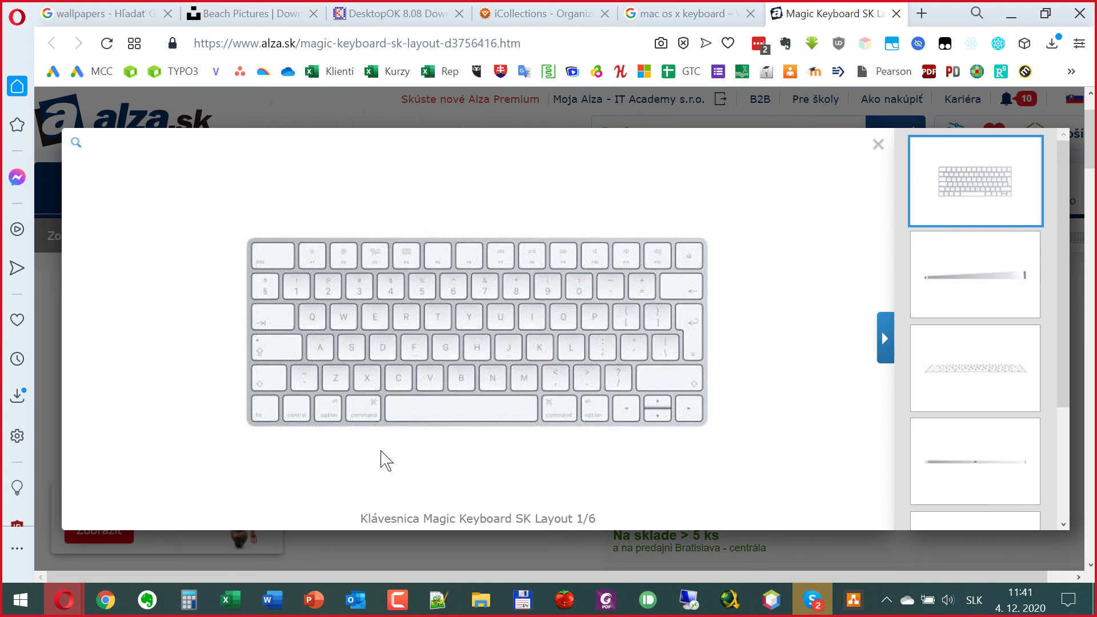
key(Escape)
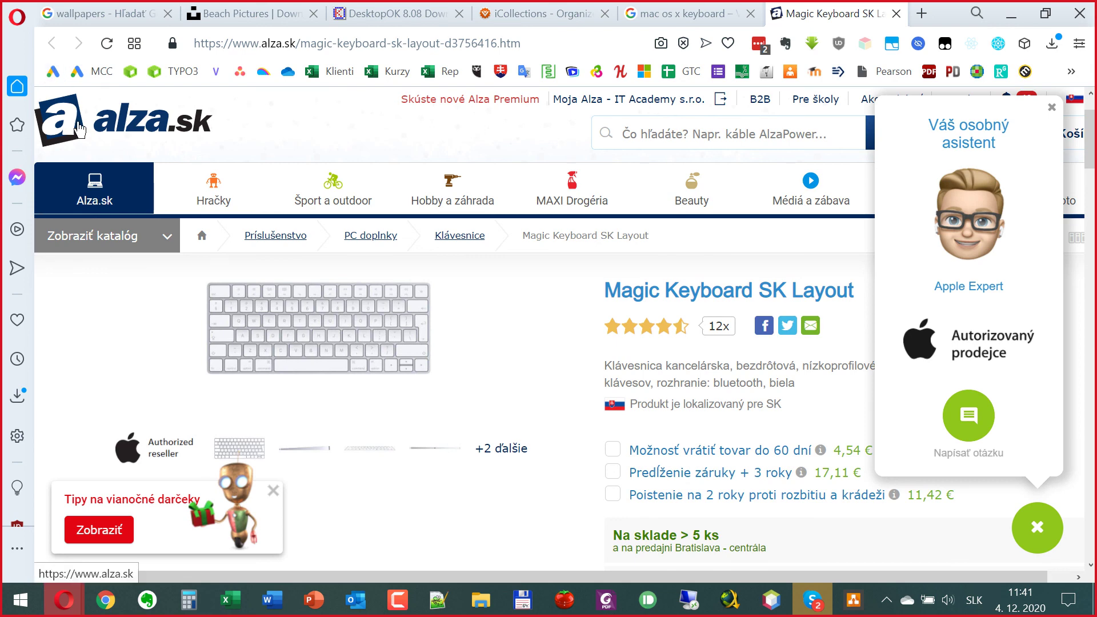
From the image results, open Macworld's best keyboards for Mac article, accept the cookies, and find the Apple numeric keyboard picture
click(675, 24)
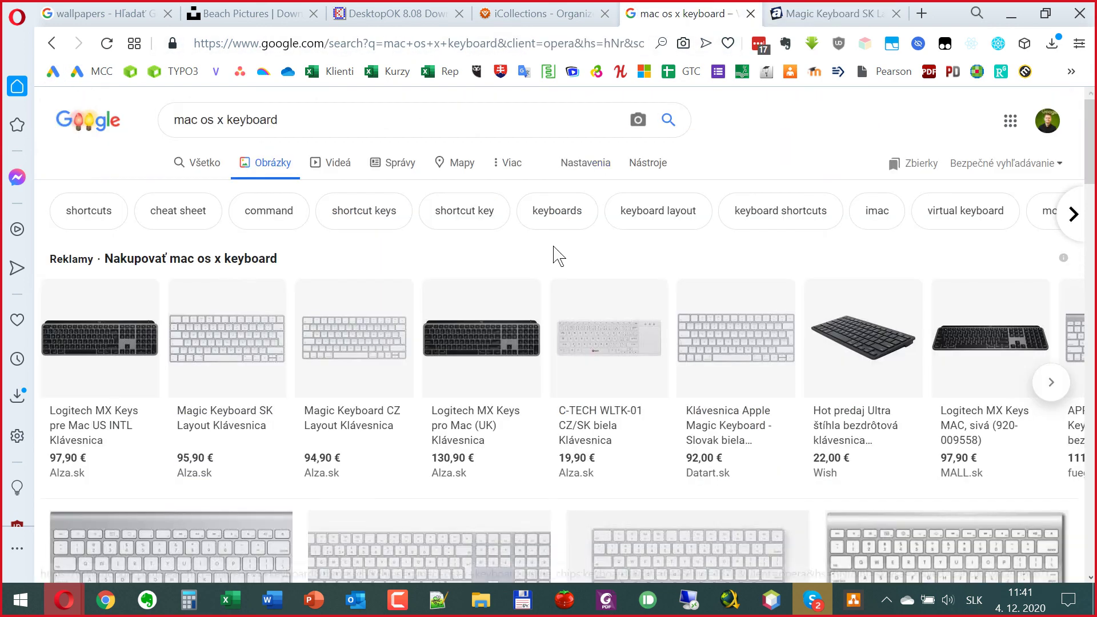
mouse_move(345, 365)
scroll(344, 365, down, 3)
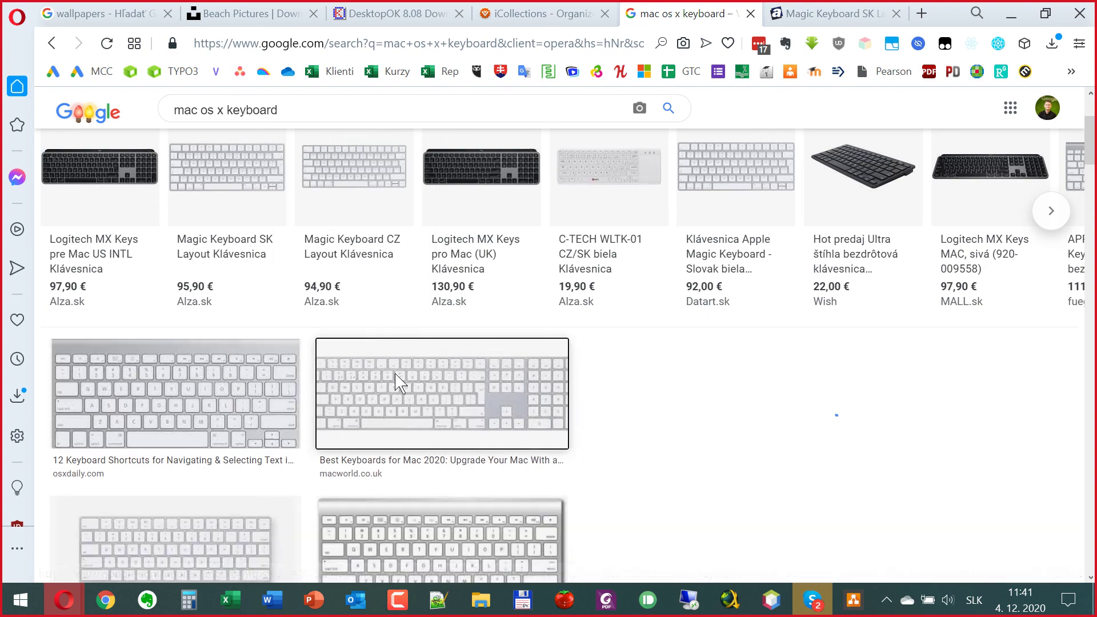
click(394, 378)
click(689, 255)
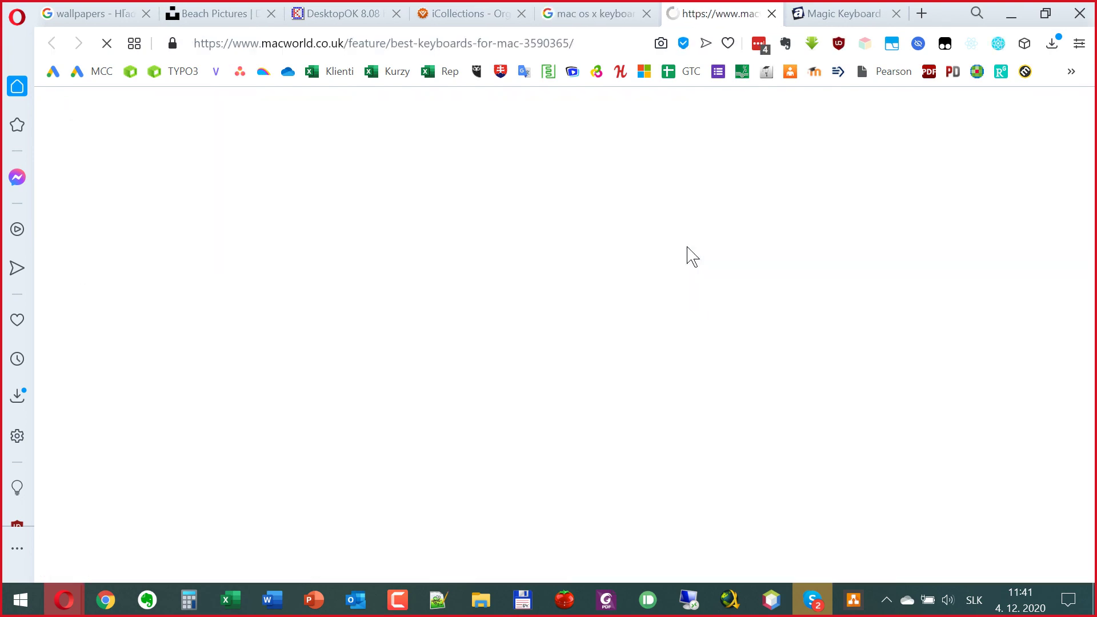
scroll(649, 258, down, 6)
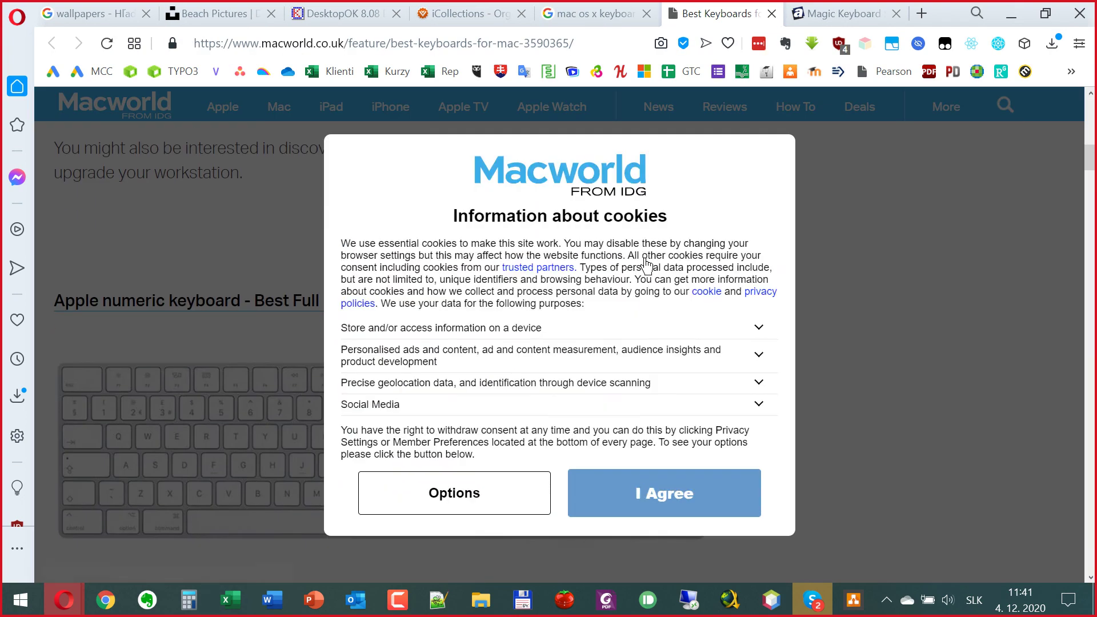
click(666, 498)
scroll(663, 443, down, 15)
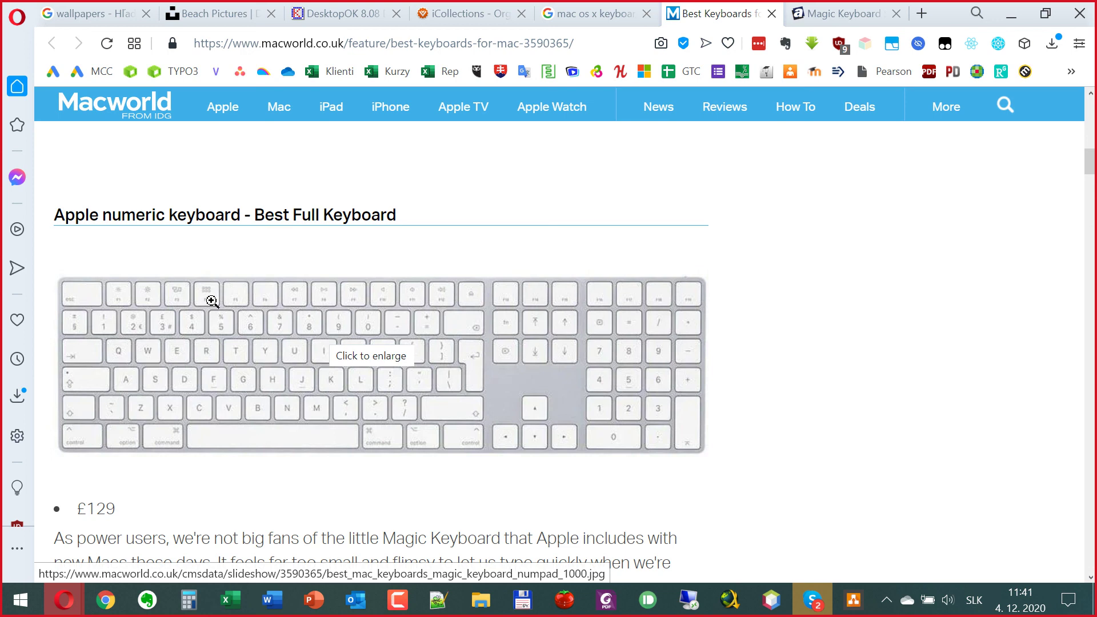
Bring up the projection options over the Macworld article and cycle to Rozšíriť
key(super+p)
key(super+p)
key(super+p)
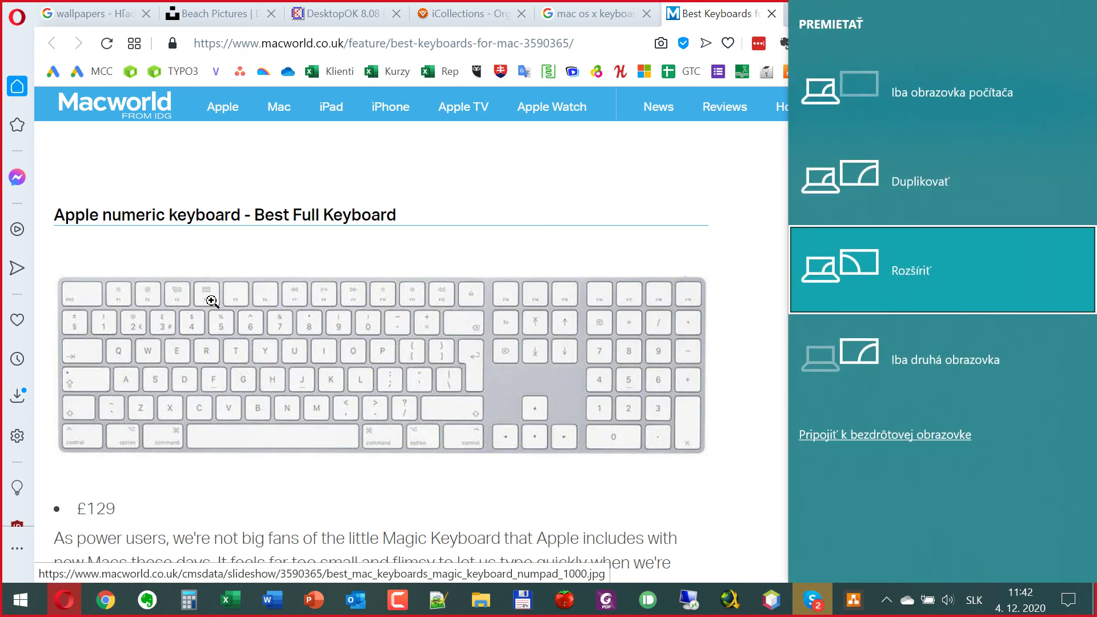
Dismiss the projection options with the Apple numeric keyboard picture enlarged, and minimize the browser to the desktop
click(353, 238)
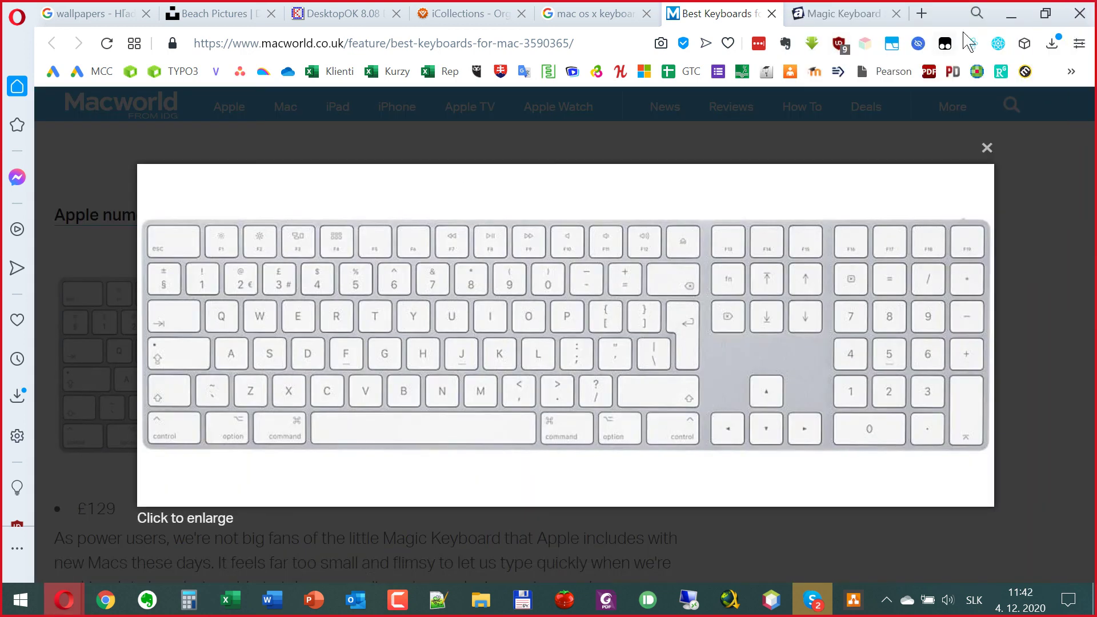
click(1012, 15)
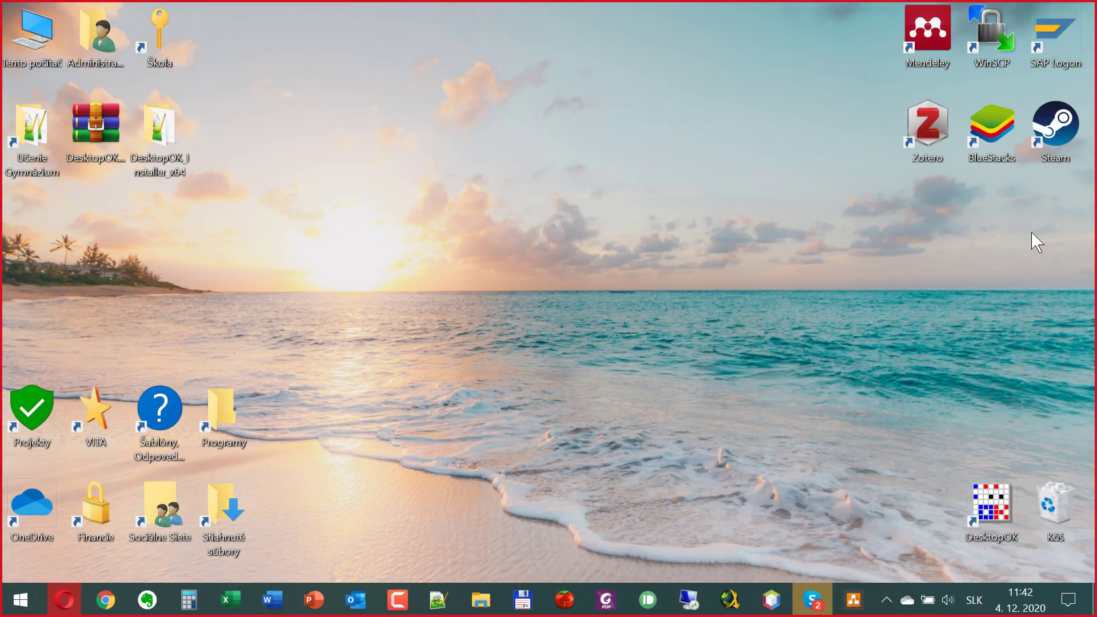